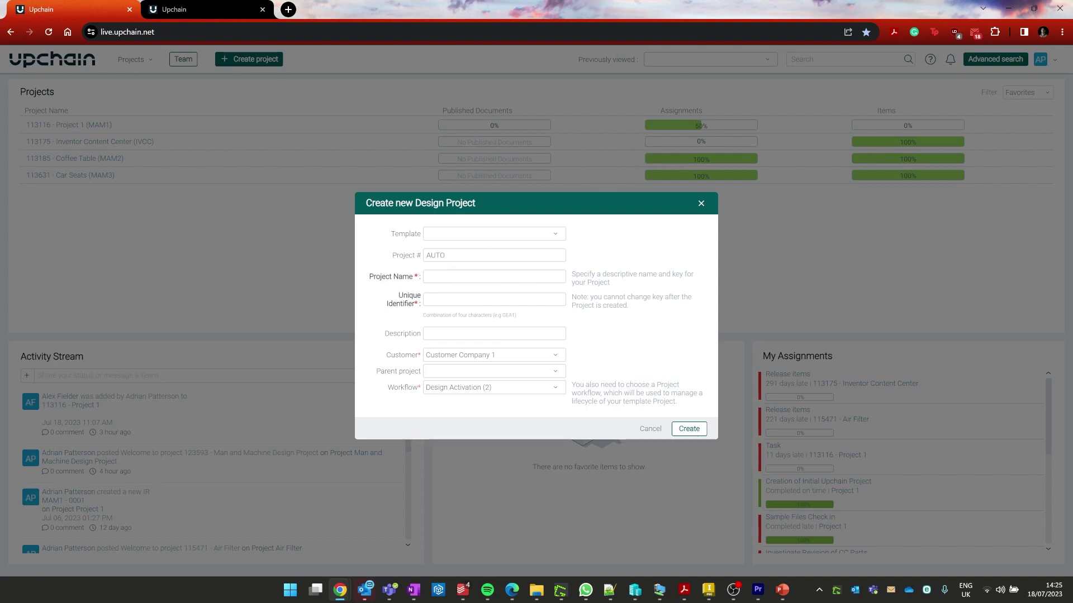
# - Name the new design project Pan Galactic Gargle Blaster and give it the unique identifier XX42
pyautogui.press('Tab')
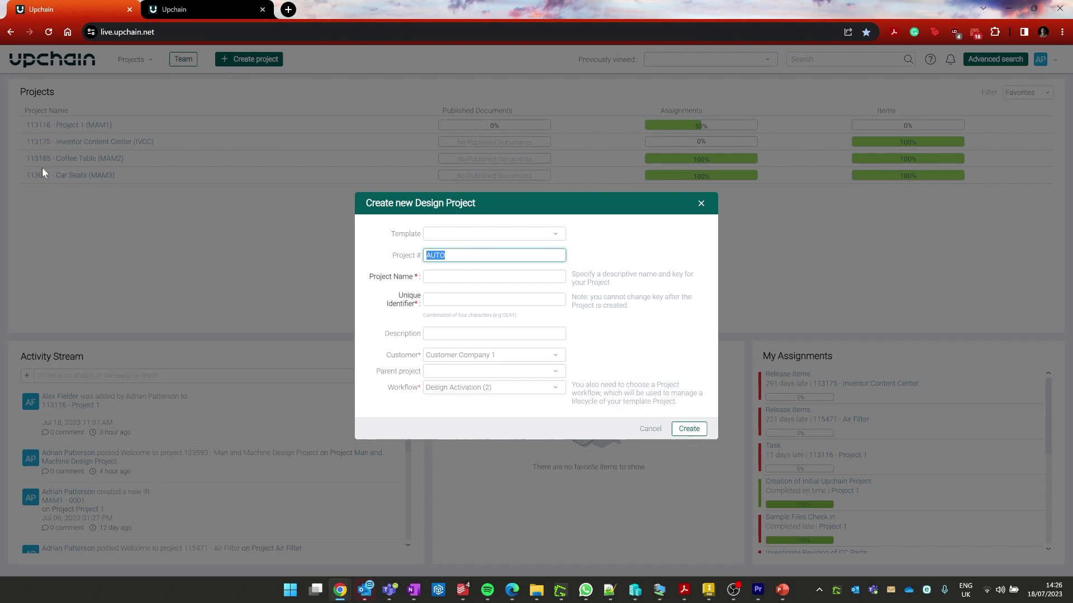
pyautogui.click(494, 277)
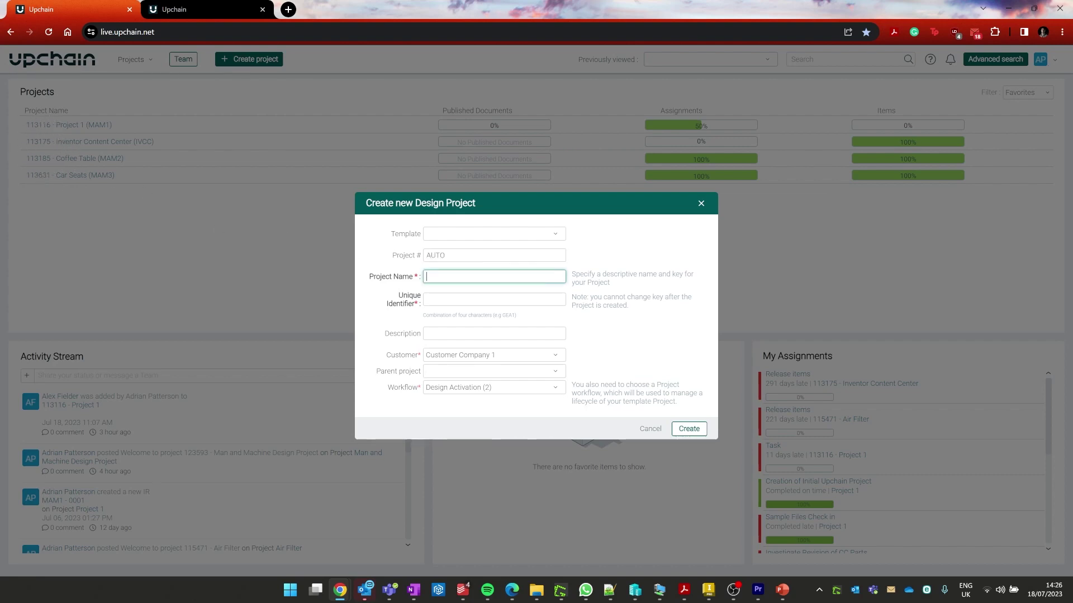
pyautogui.write('Pan Galactic Gargle Blaster')
pyautogui.click(475, 300)
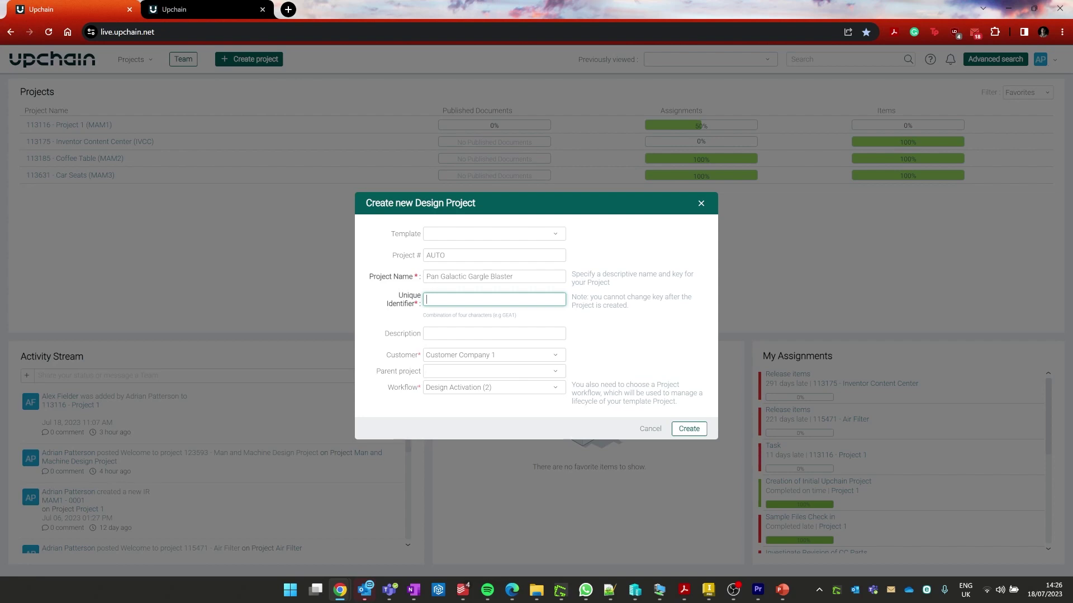
pyautogui.write('42')
# - Set the project's customer to Ford Prefects Interstellar Equipment and create the project
pyautogui.click(450, 334)
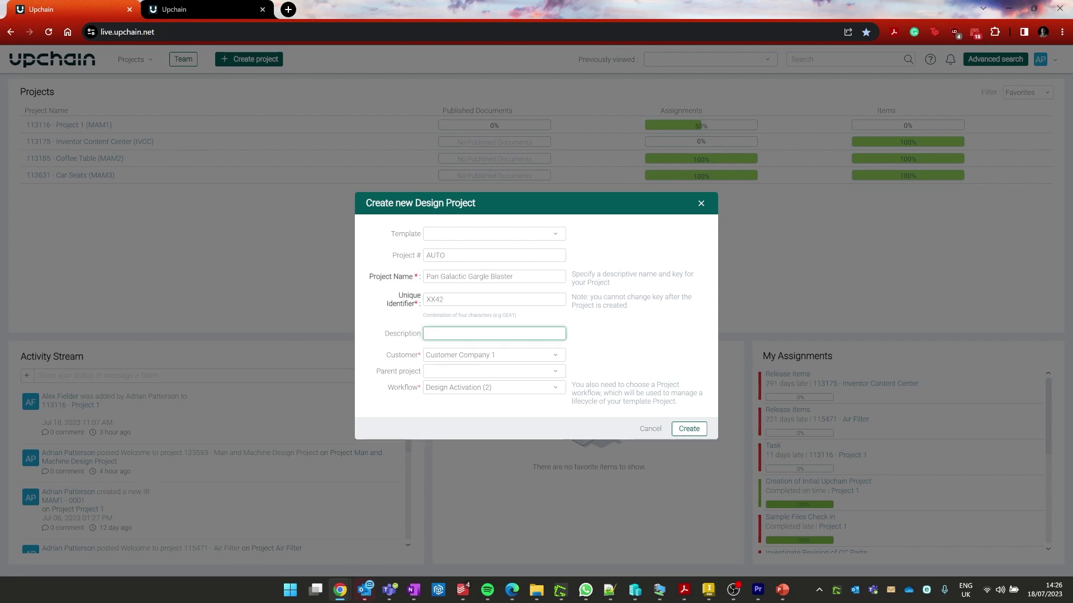
pyautogui.click(468, 356)
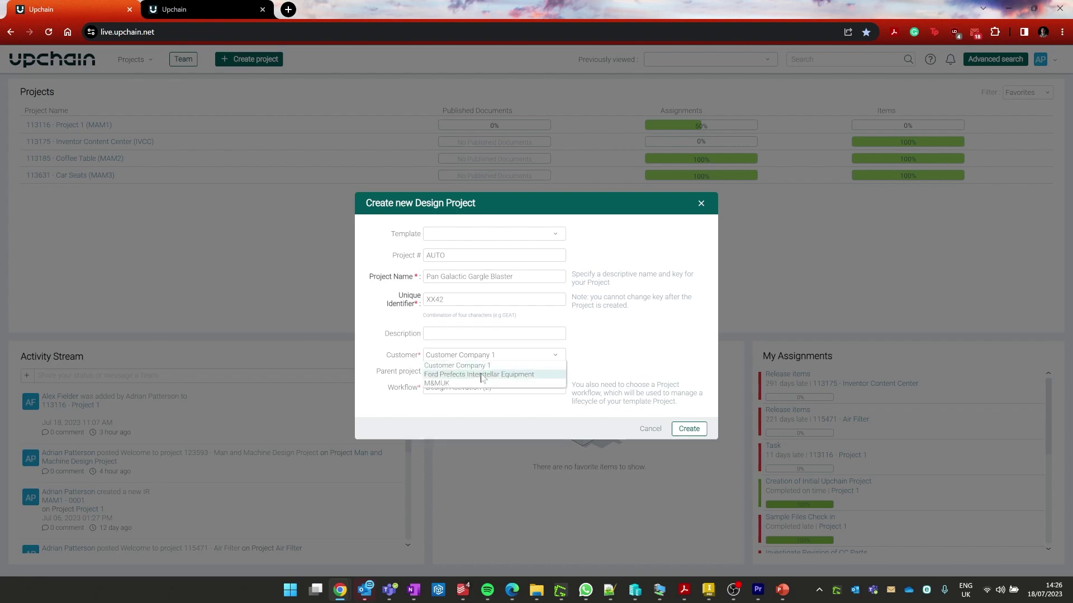
pyautogui.click(481, 375)
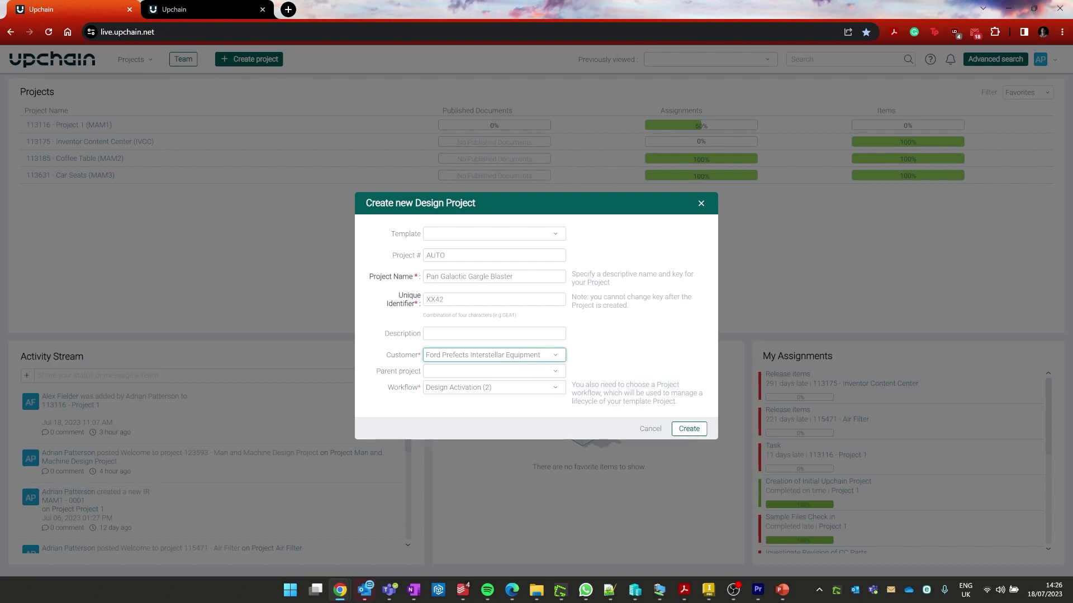
pyautogui.click(689, 432)
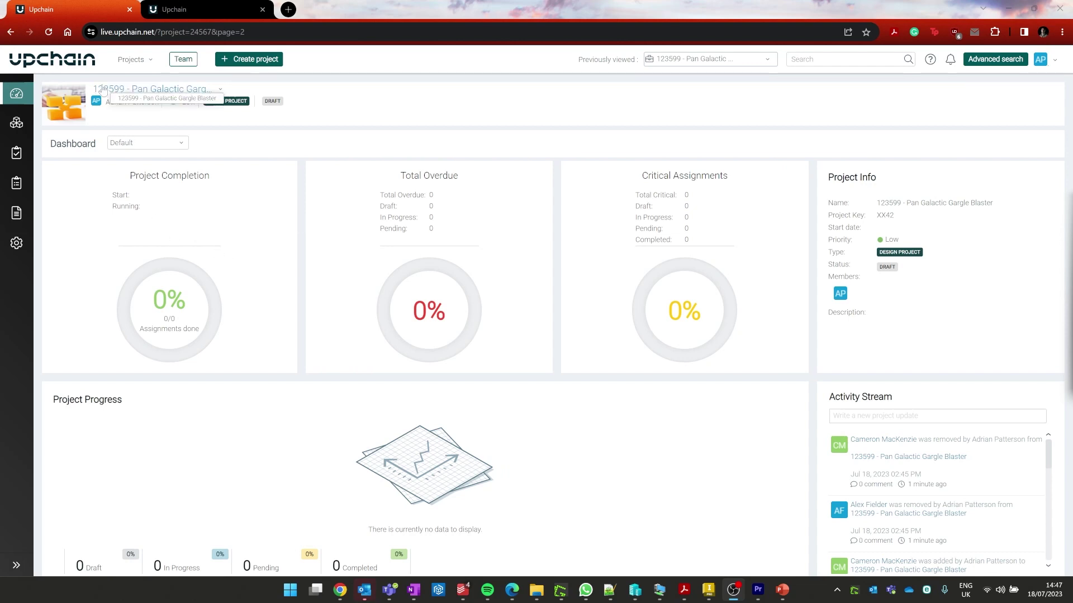
# - Add the Customer Managment team to the project in its project settings
pyautogui.click(17, 244)
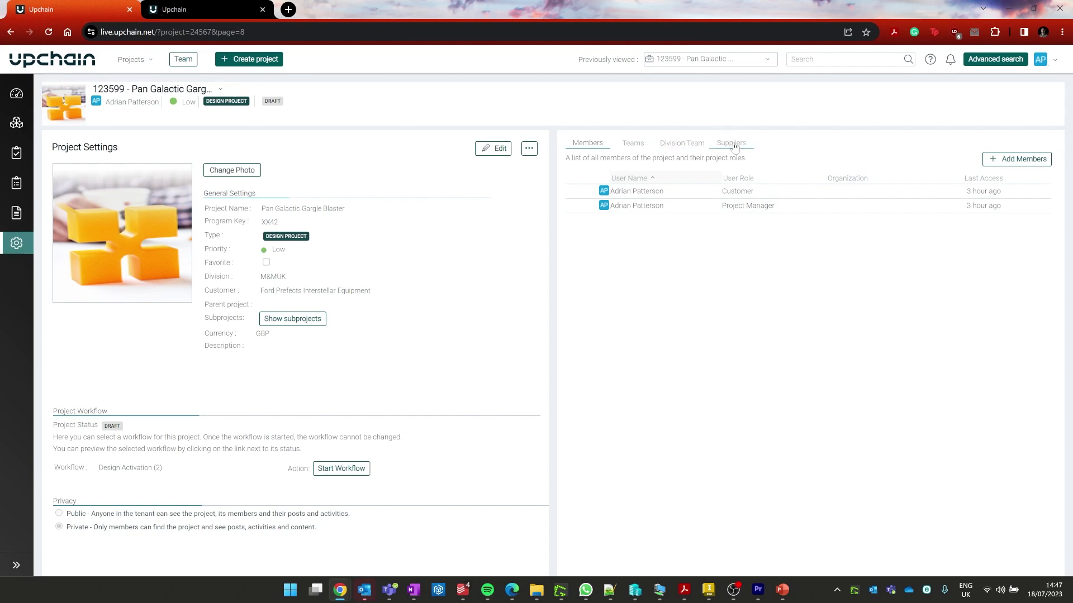
pyautogui.click(632, 144)
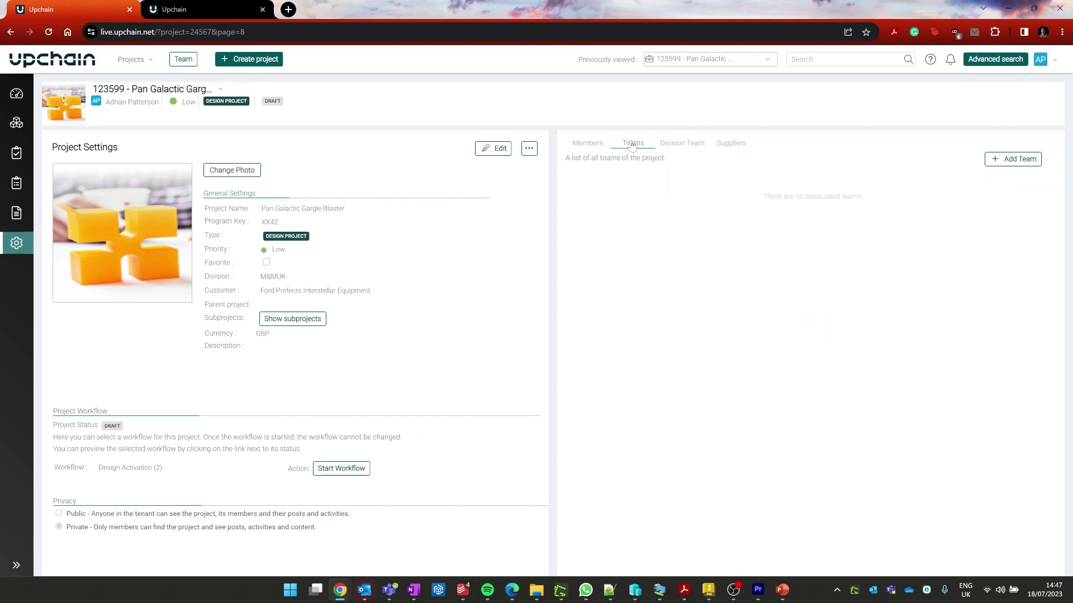
pyautogui.click(1017, 160)
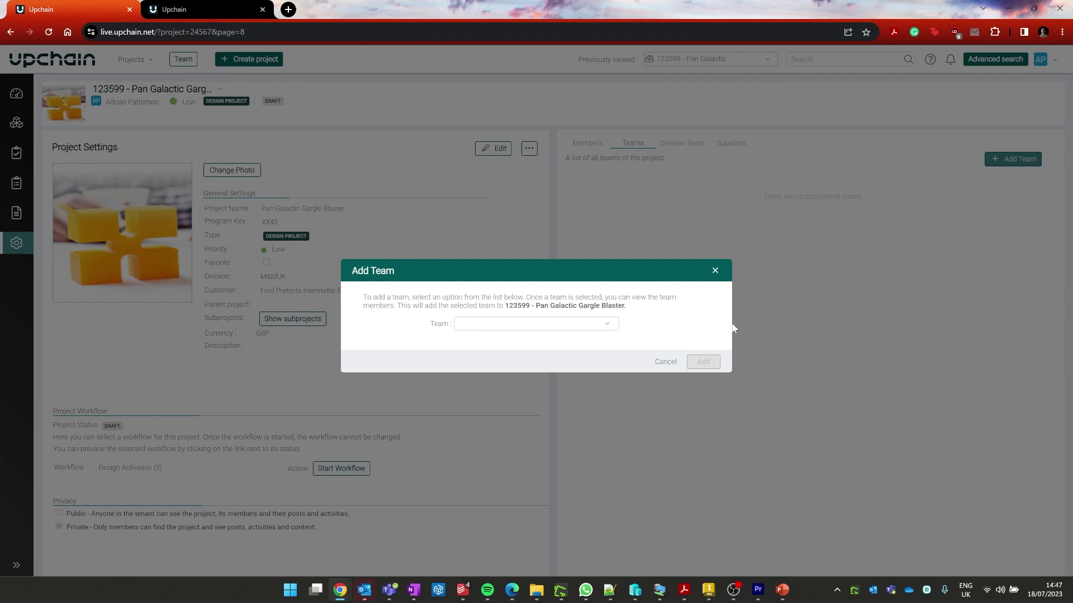
pyautogui.click(612, 329)
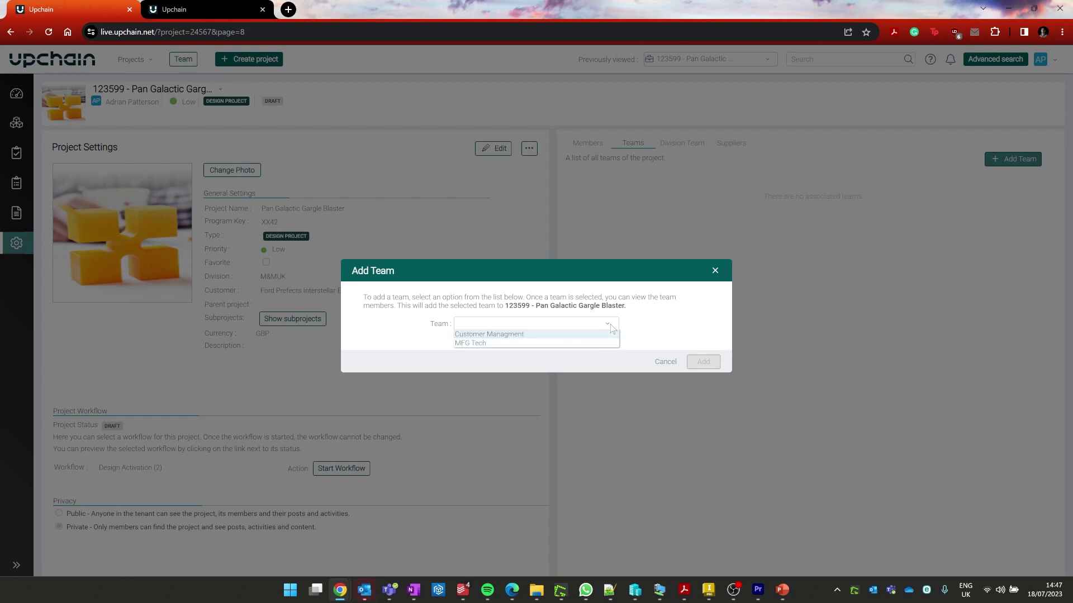
pyautogui.click(524, 335)
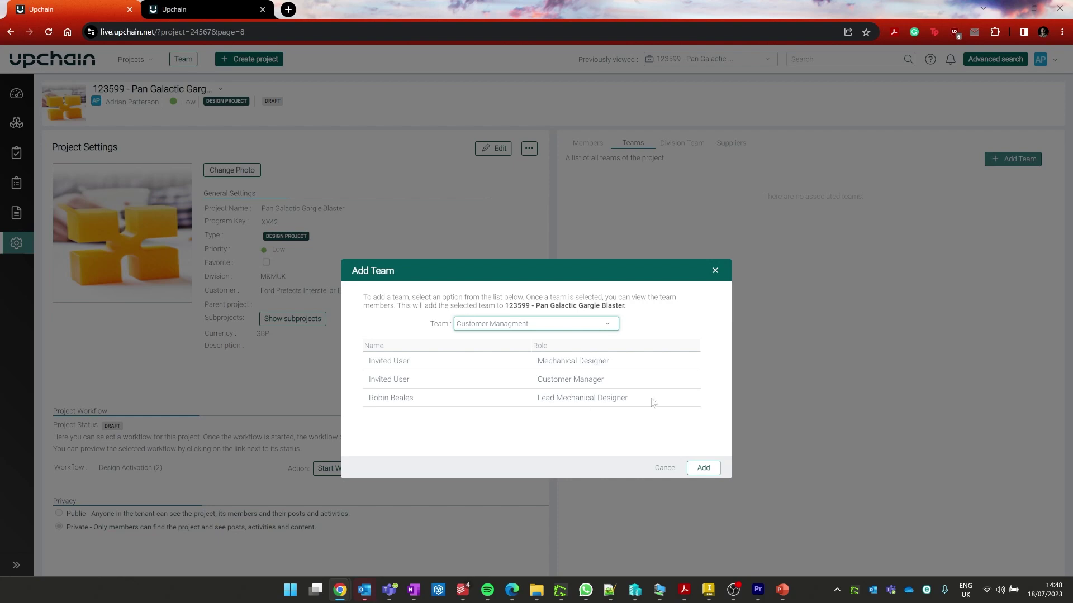
pyautogui.click(705, 468)
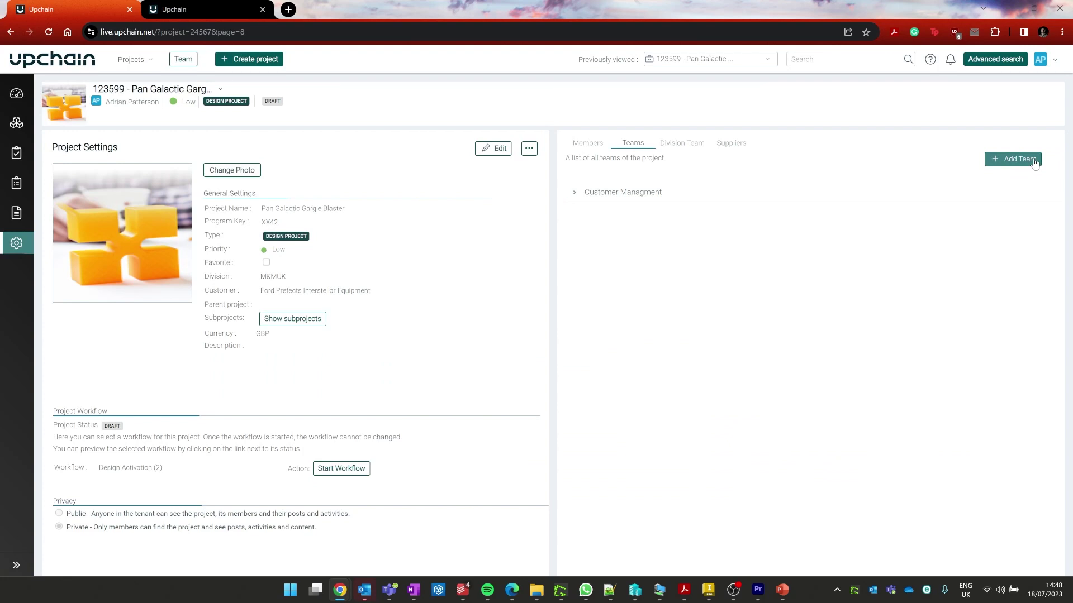
# - Add the MFG Tech team to the project, checking its member list before confirming
pyautogui.click(1012, 159)
pyautogui.click(570, 327)
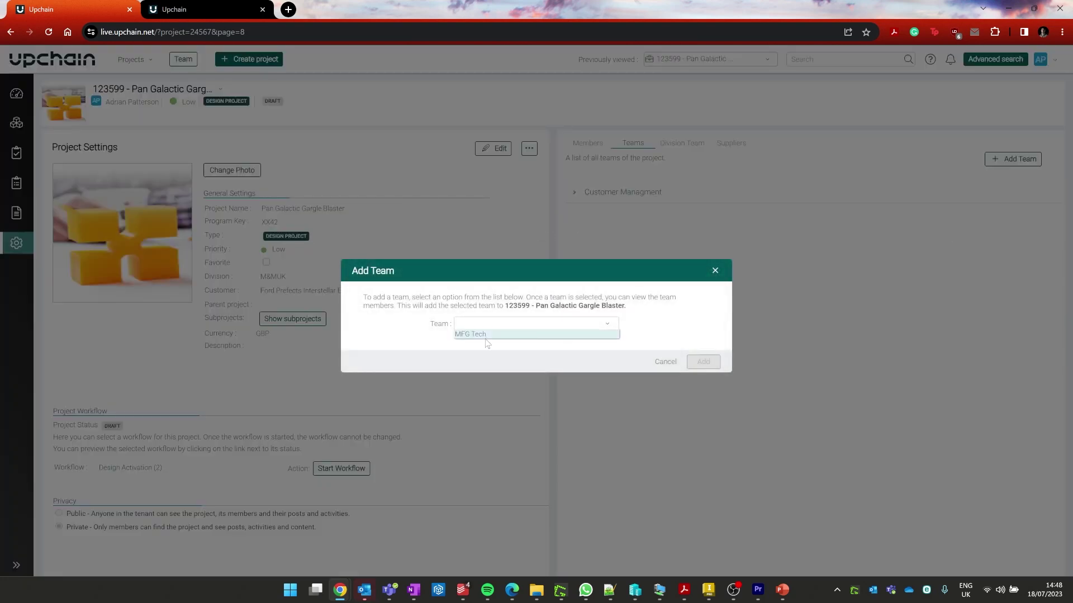
pyautogui.click(471, 334)
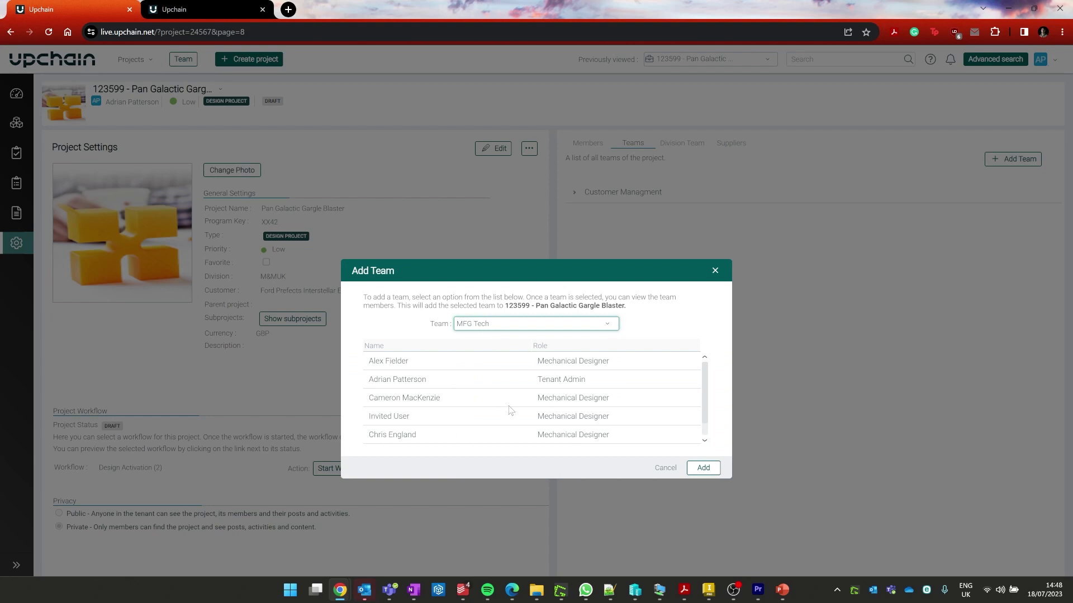
pyautogui.scroll(-1, 512, 412)
pyautogui.scroll(1, 513, 412)
pyautogui.click(705, 468)
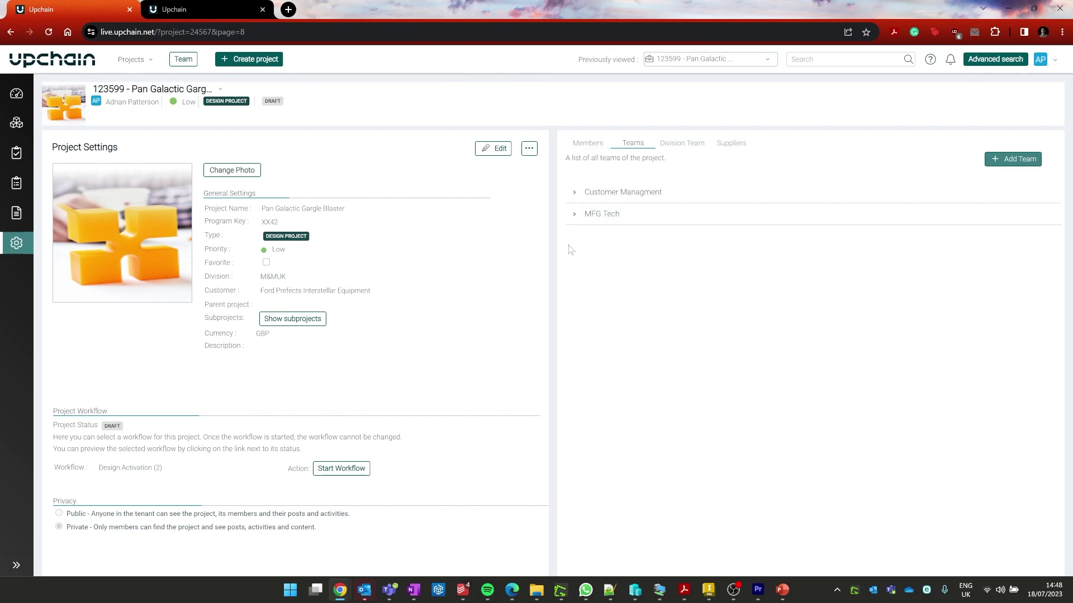
# - Add an individual project member in the Quality Manager role, choosing the last user offered for that role
pyautogui.click(586, 144)
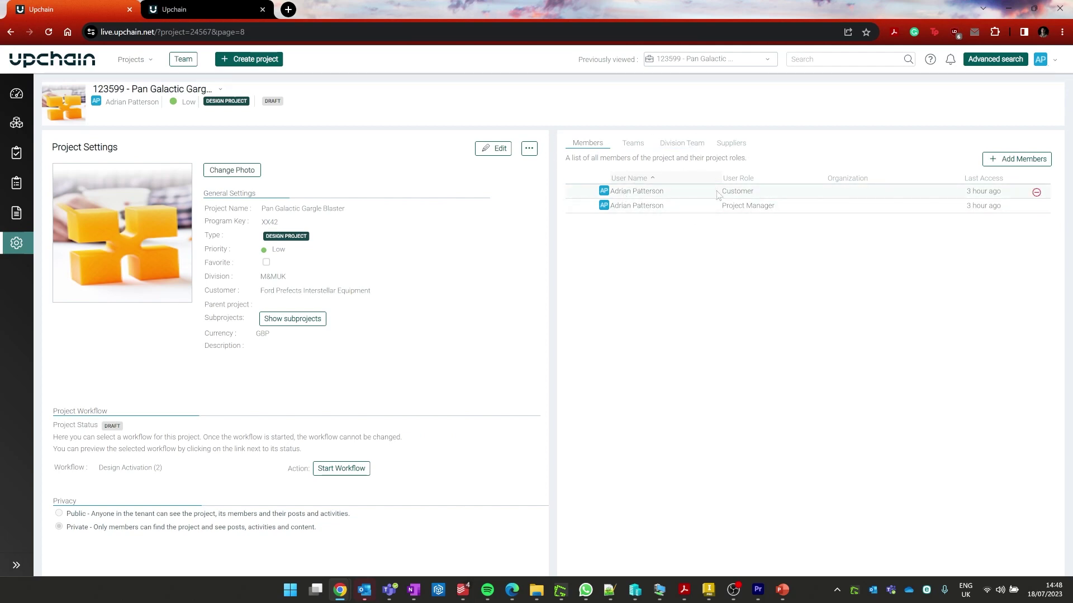
pyautogui.click(1008, 160)
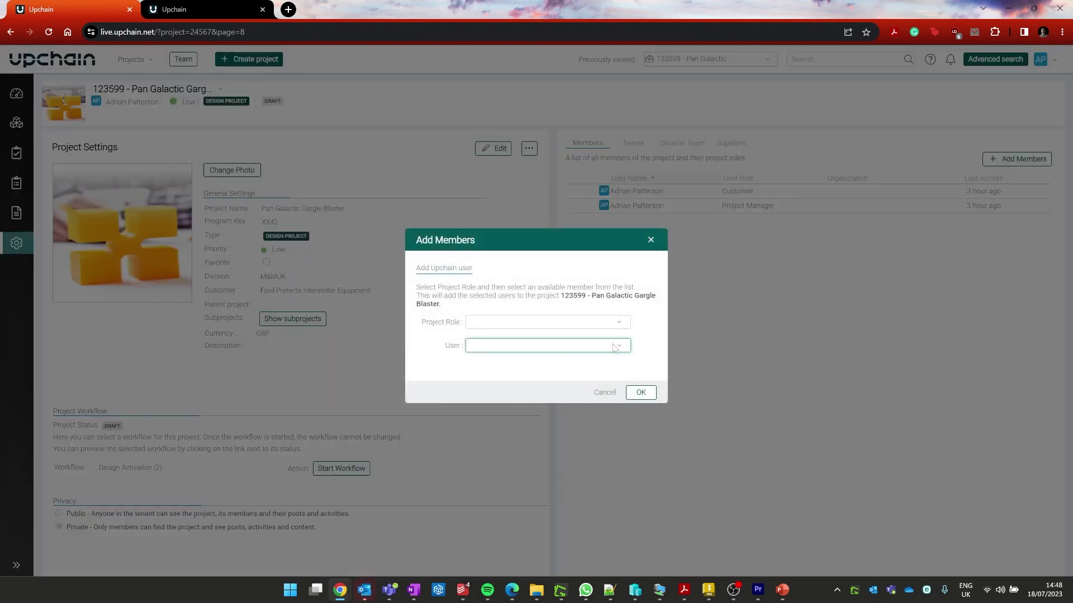
pyautogui.click(619, 323)
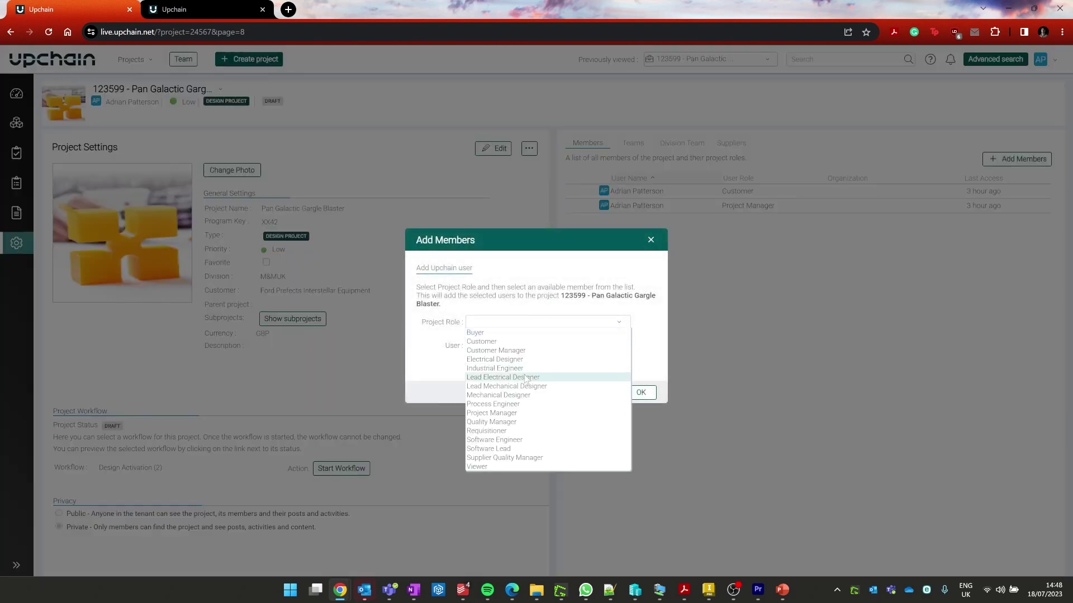
pyautogui.click(498, 423)
pyautogui.click(586, 347)
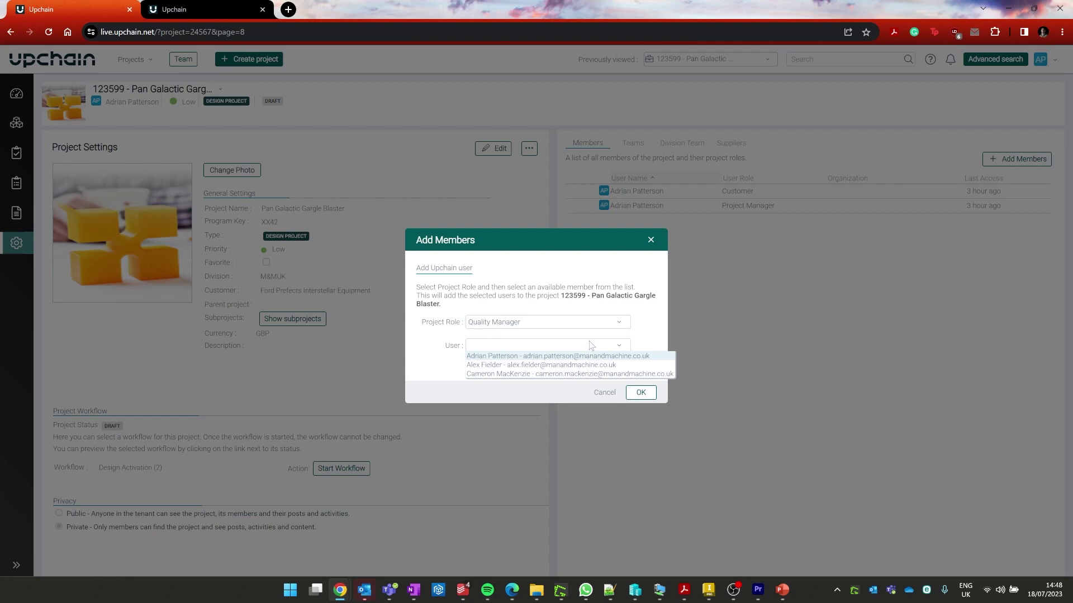
pyautogui.click(555, 373)
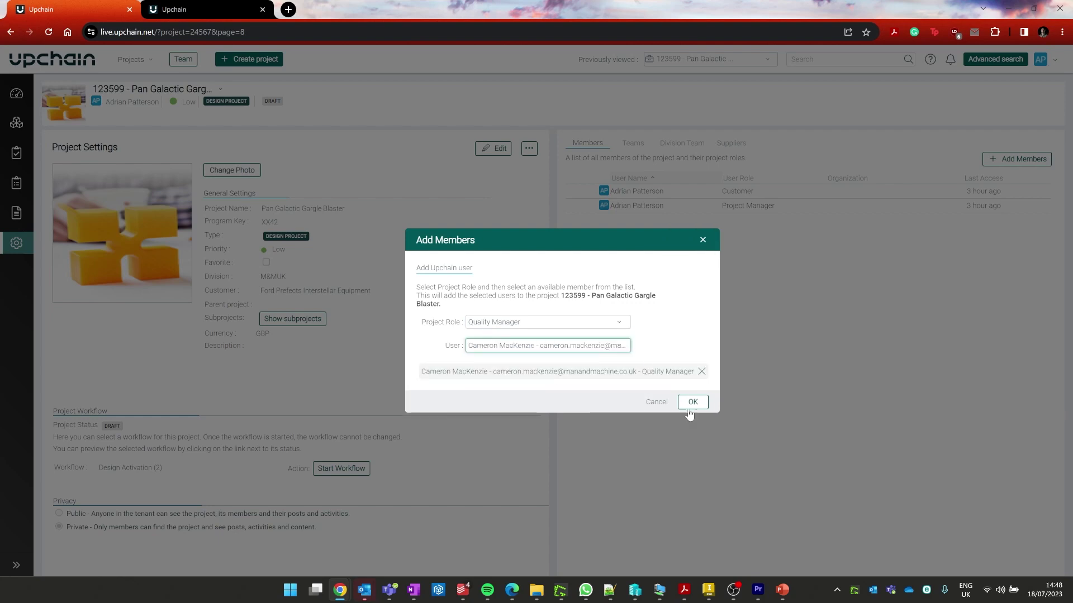
pyautogui.click(692, 403)
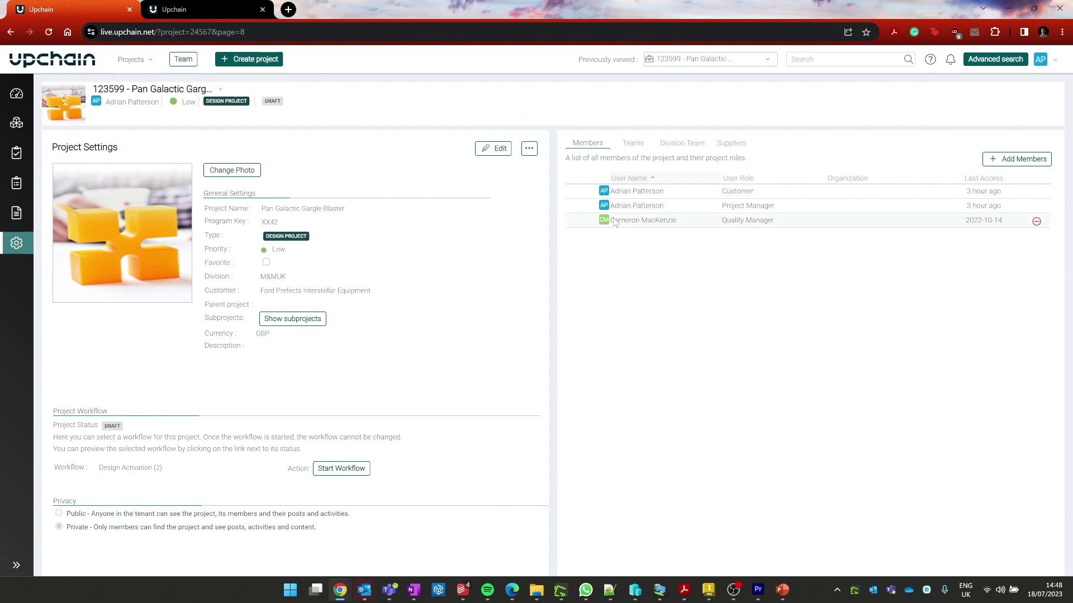
# - Examine the members and roles of the project's MFG Tech team and return to the project's member list
pyautogui.click(633, 143)
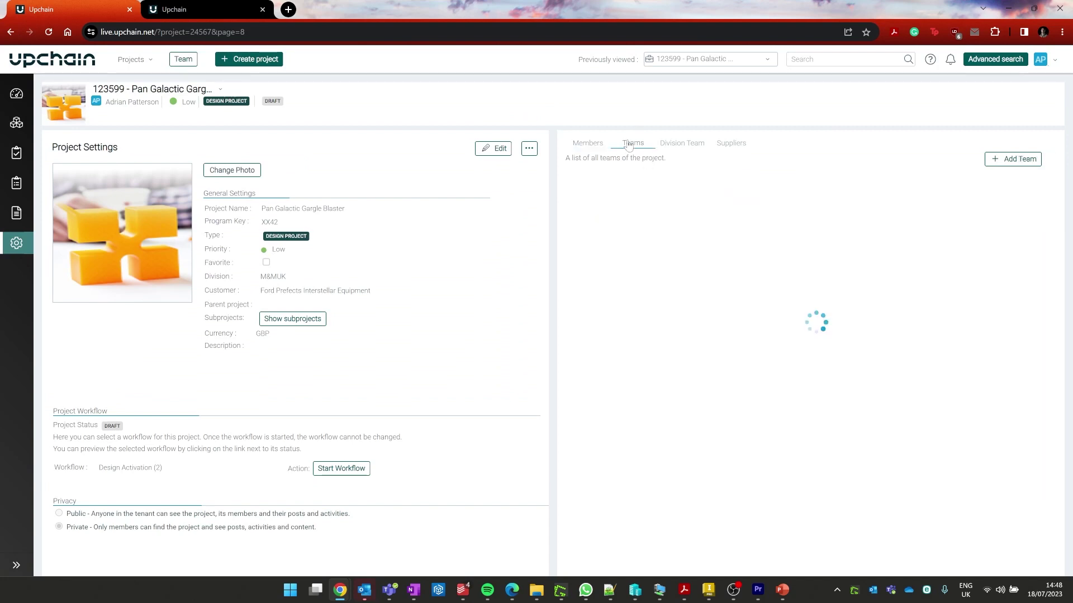
pyautogui.click(573, 216)
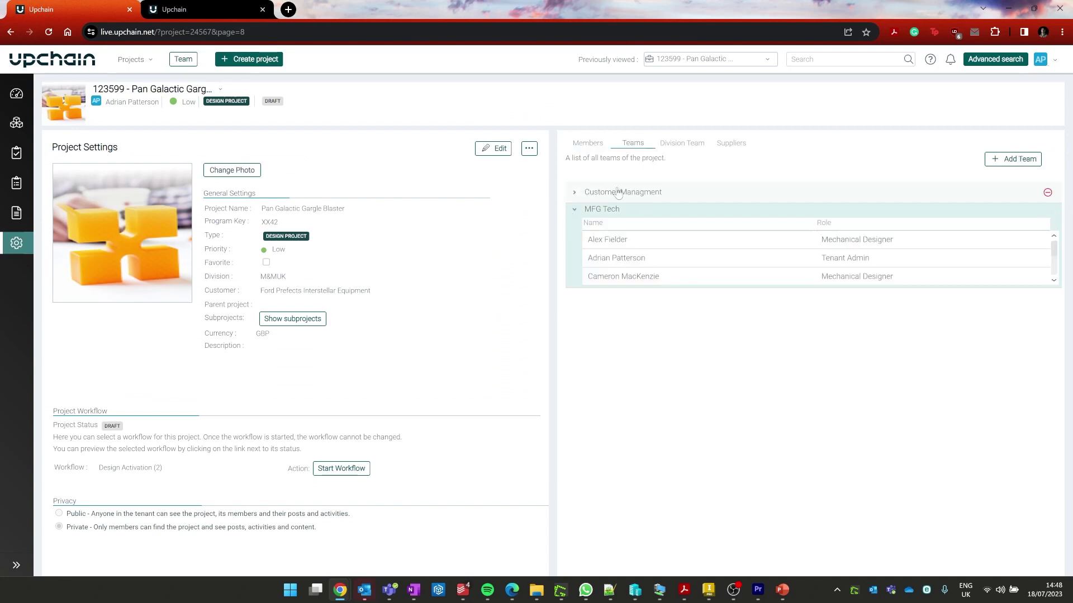
pyautogui.click(588, 143)
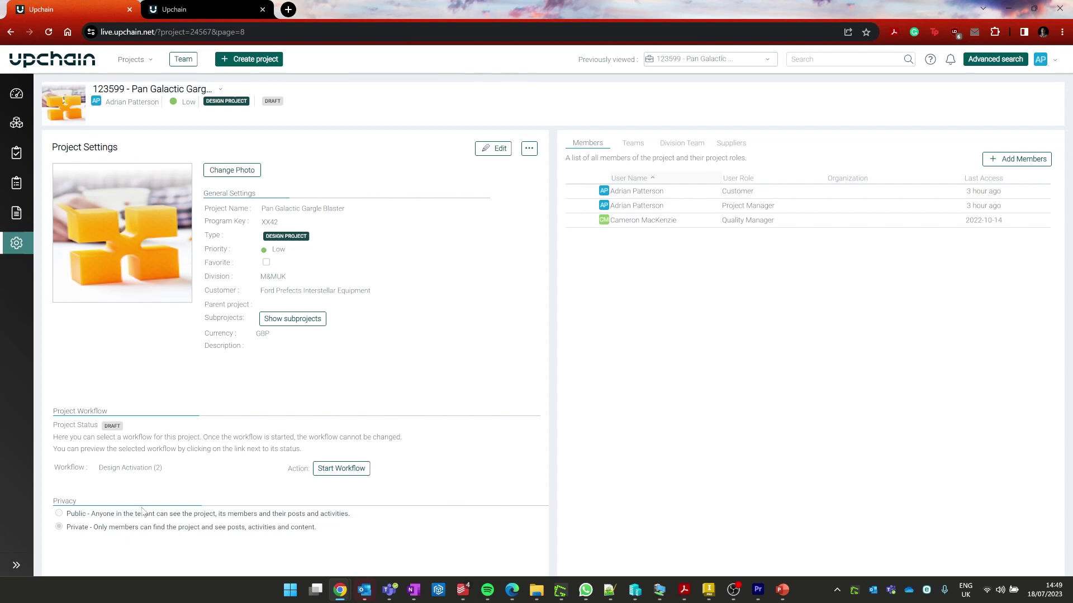
# - Begin a new task in the project's Gantt overview with Activity - Task workflow (v41) and the name Upload Project Documentation
pyautogui.click(335, 475)
pyautogui.click(11, 160)
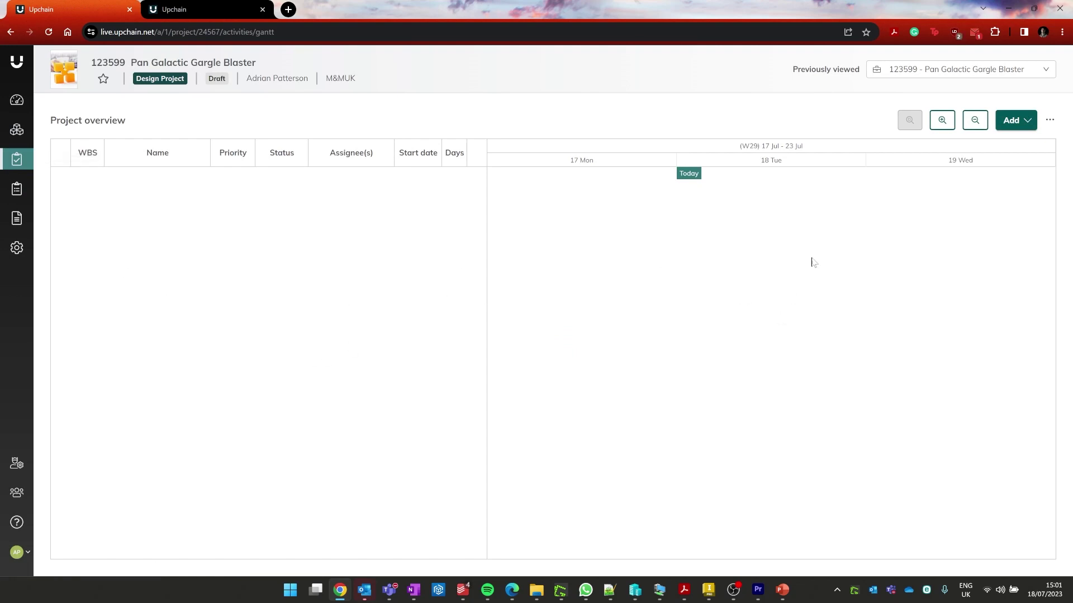
pyautogui.click(1012, 122)
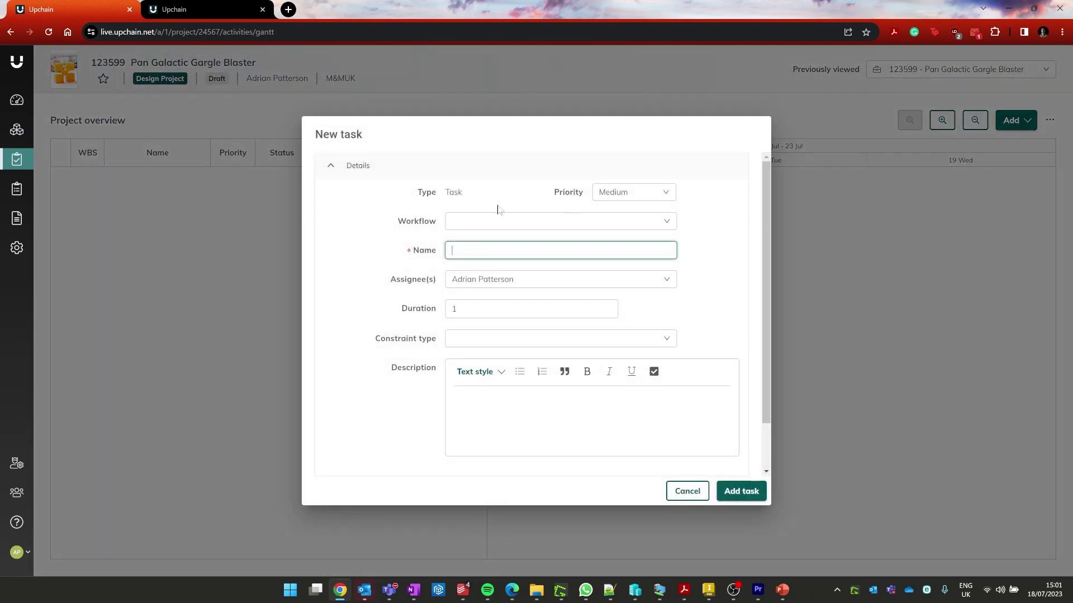
pyautogui.click(467, 221)
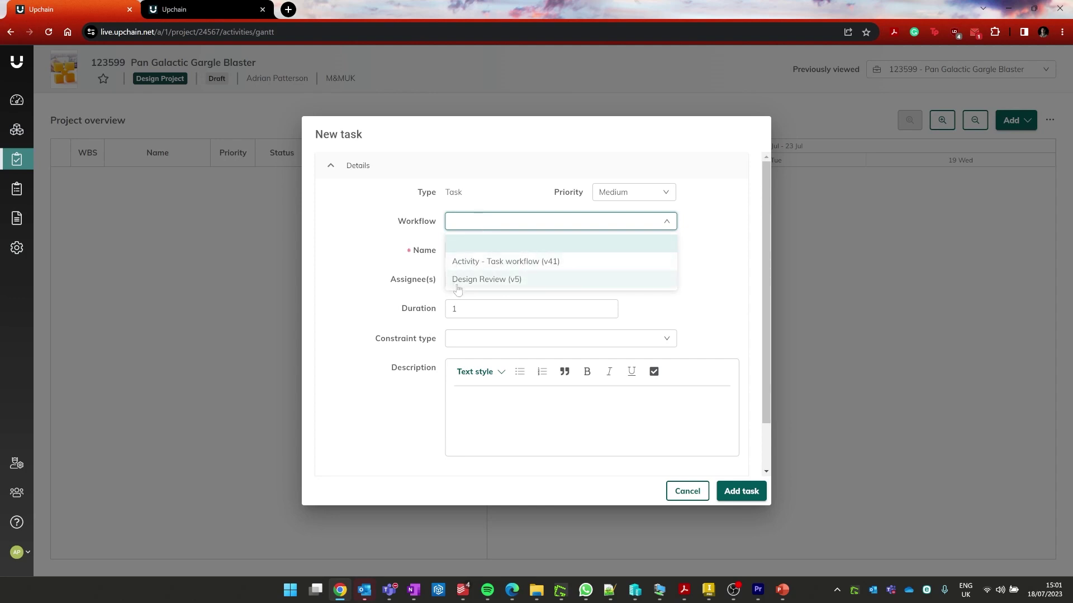
pyautogui.click(479, 262)
pyautogui.click(544, 250)
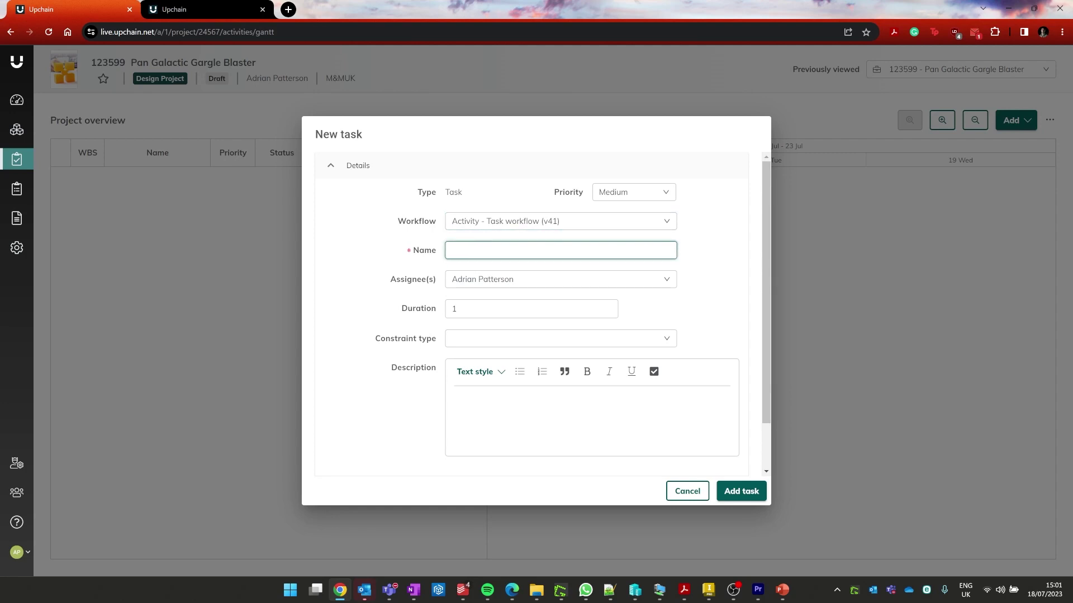
pyautogui.write('Upload Project Documentation')
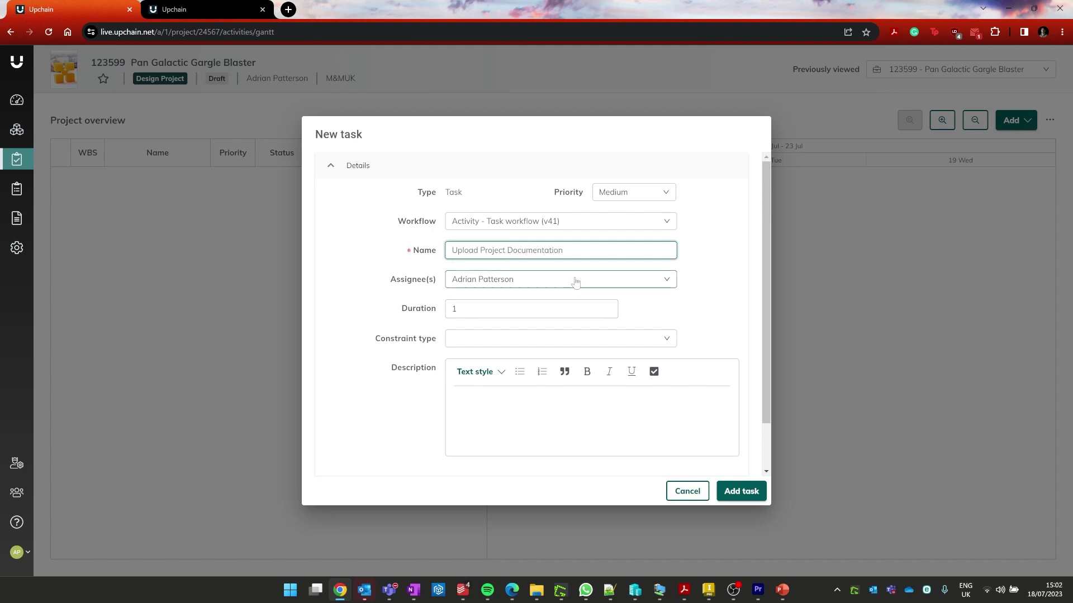
# - Review the teams, users and roles available as assignees and select the project manager as the task's assignee
pyautogui.click(642, 280)
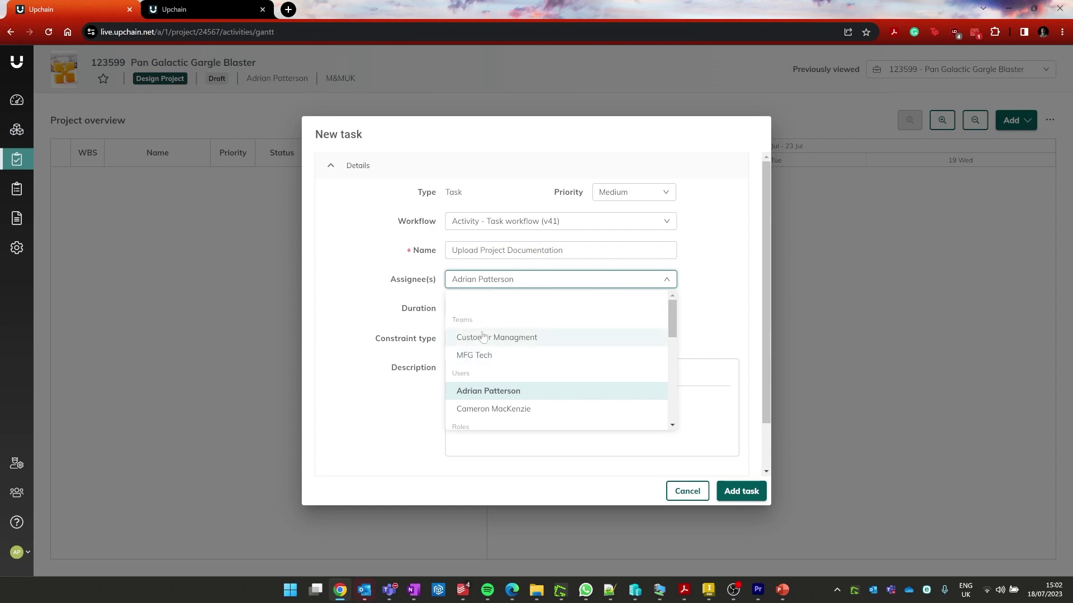
pyautogui.scroll(-1, 484, 341)
pyautogui.scroll(1, 486, 346)
pyautogui.scroll(-1, 491, 357)
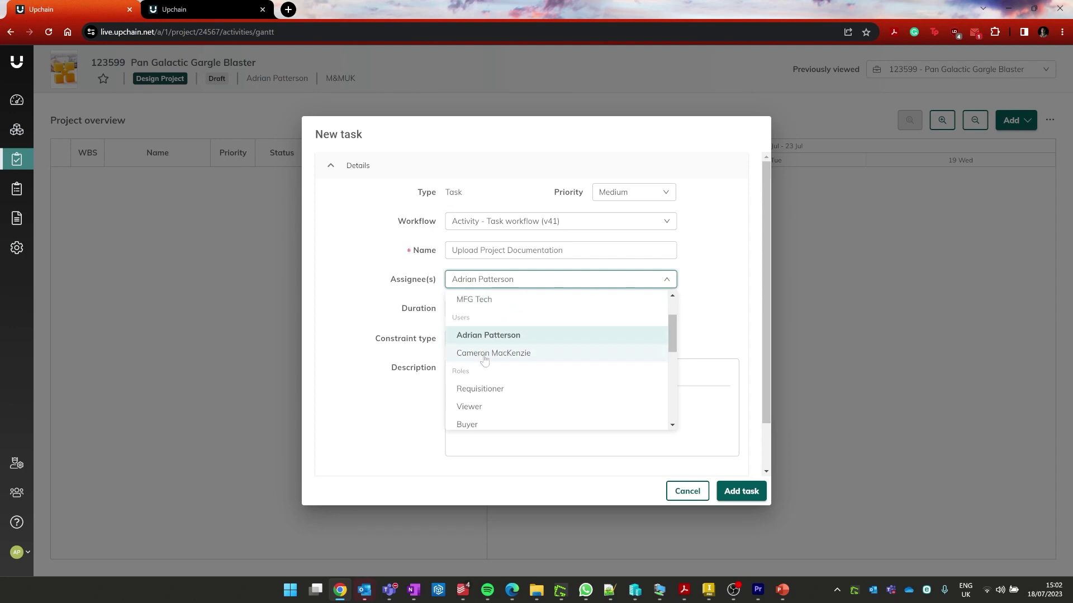
pyautogui.scroll(-1, 500, 342)
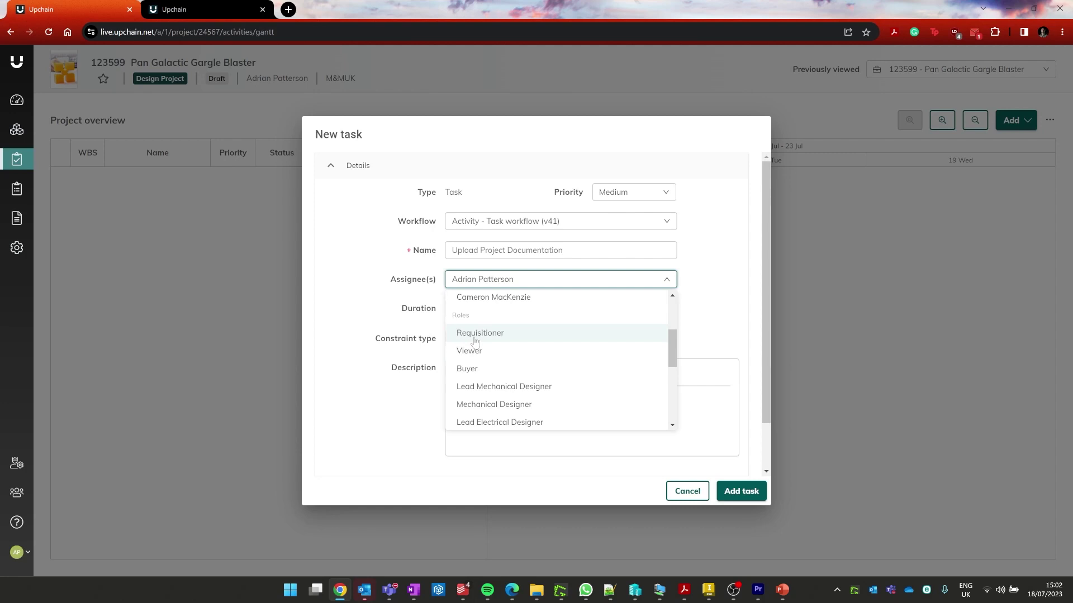
pyautogui.scroll(2, 474, 342)
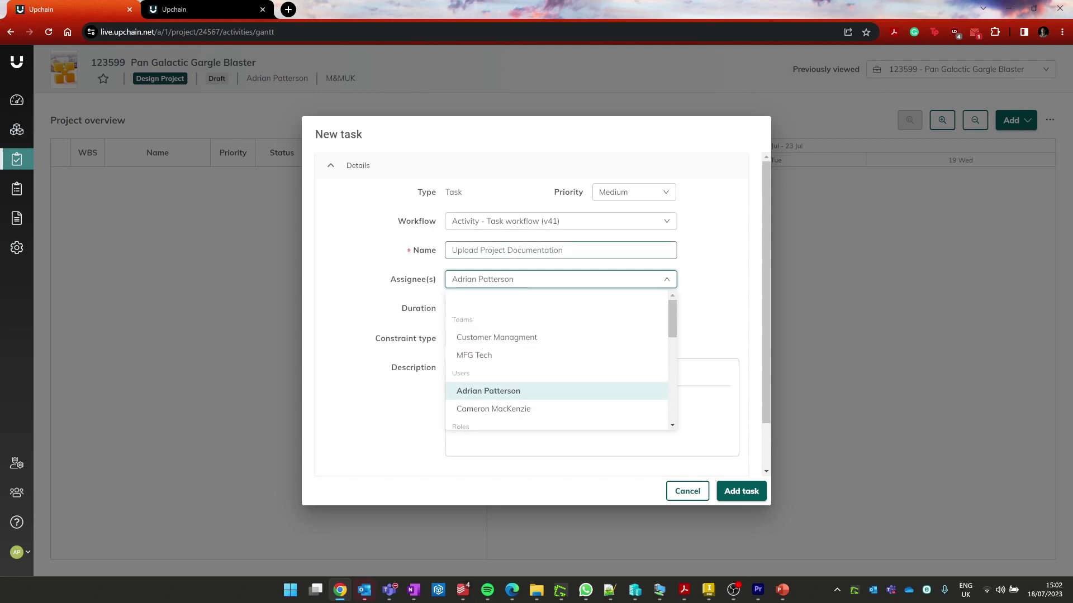
pyautogui.click(495, 393)
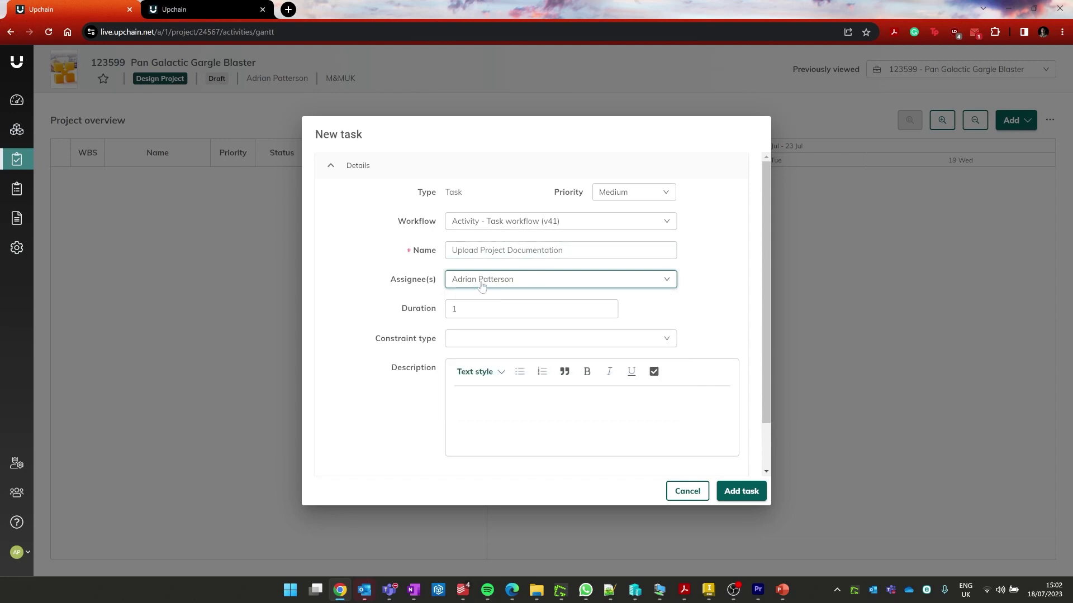
# - Describe the task as "Upload project initiation documentation to the project for all stakeholders to view" and add it without a constraint type
pyautogui.click(457, 339)
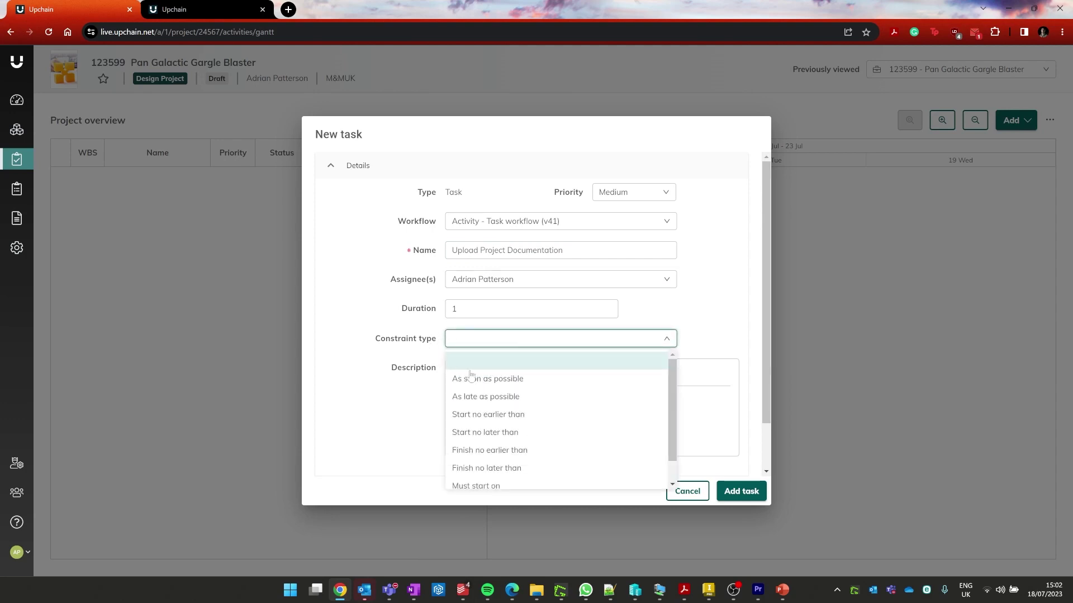
pyautogui.click(728, 334)
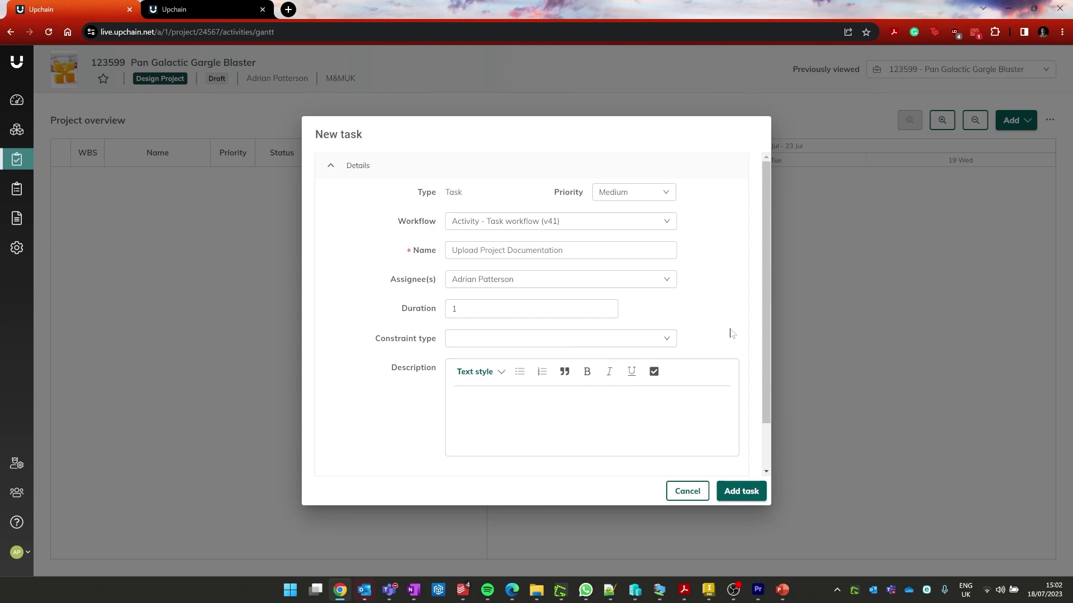
pyautogui.click(666, 435)
pyautogui.write('Upload project initiation documentation to the project for all stakeholders to view')
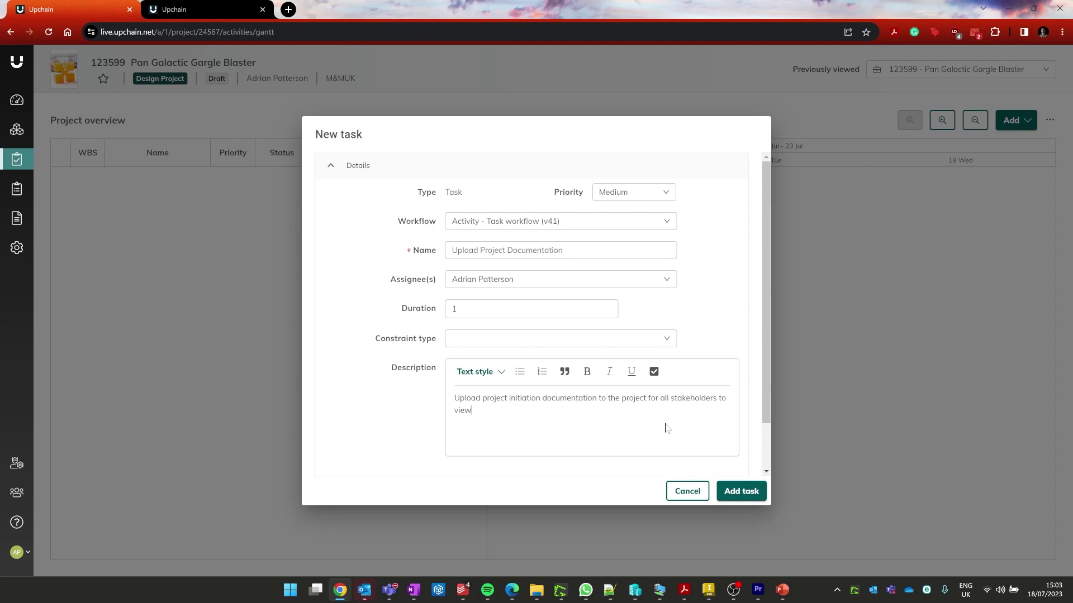
pyautogui.click(756, 496)
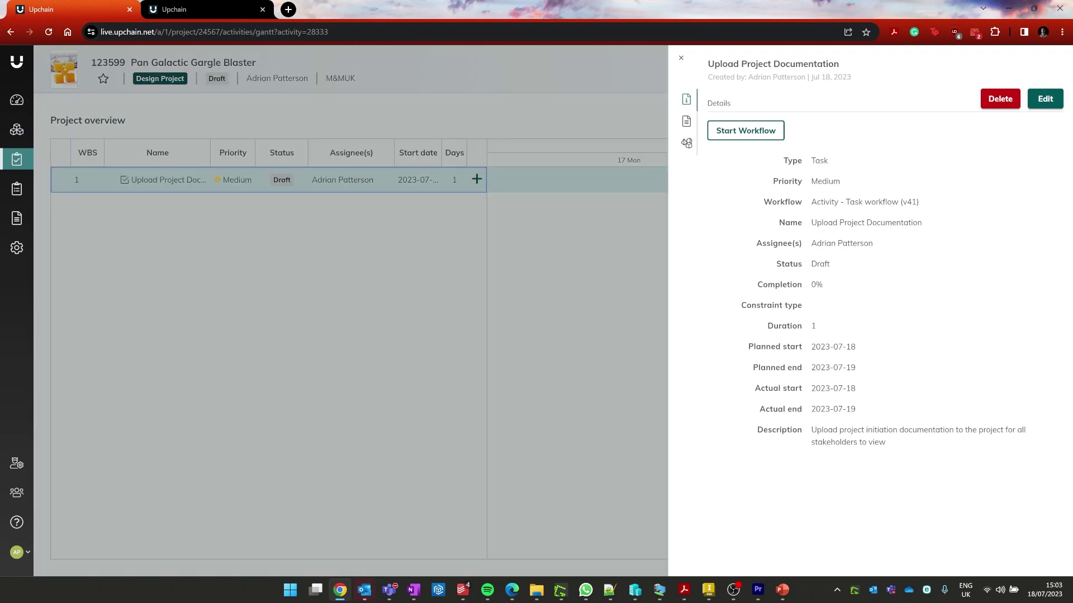
# - Check the documents and items attached to the Upload Project Documentation task, then close its details
pyautogui.click(686, 122)
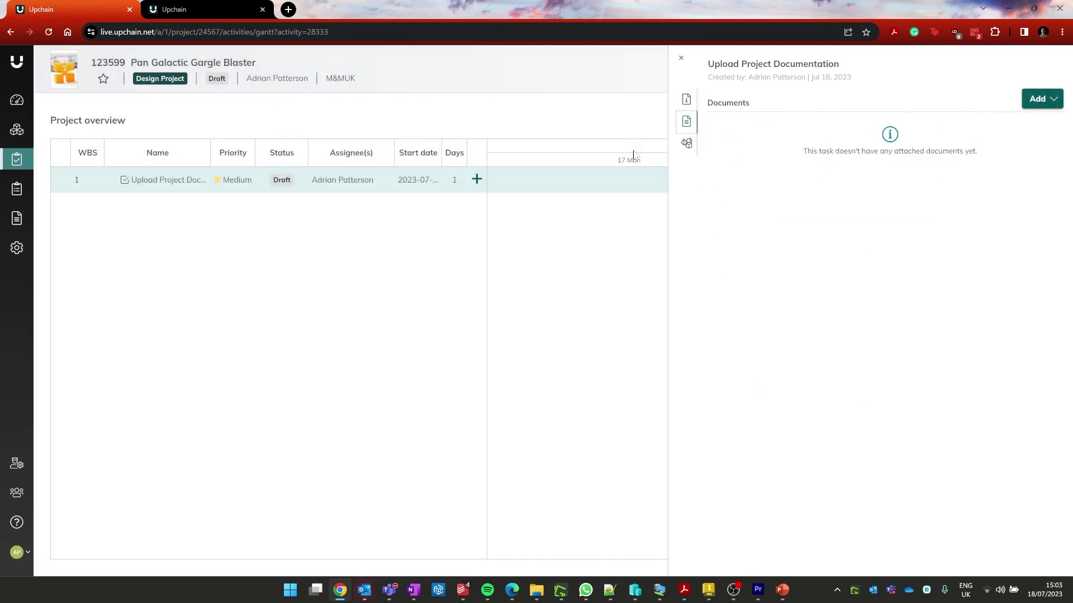
pyautogui.click(687, 143)
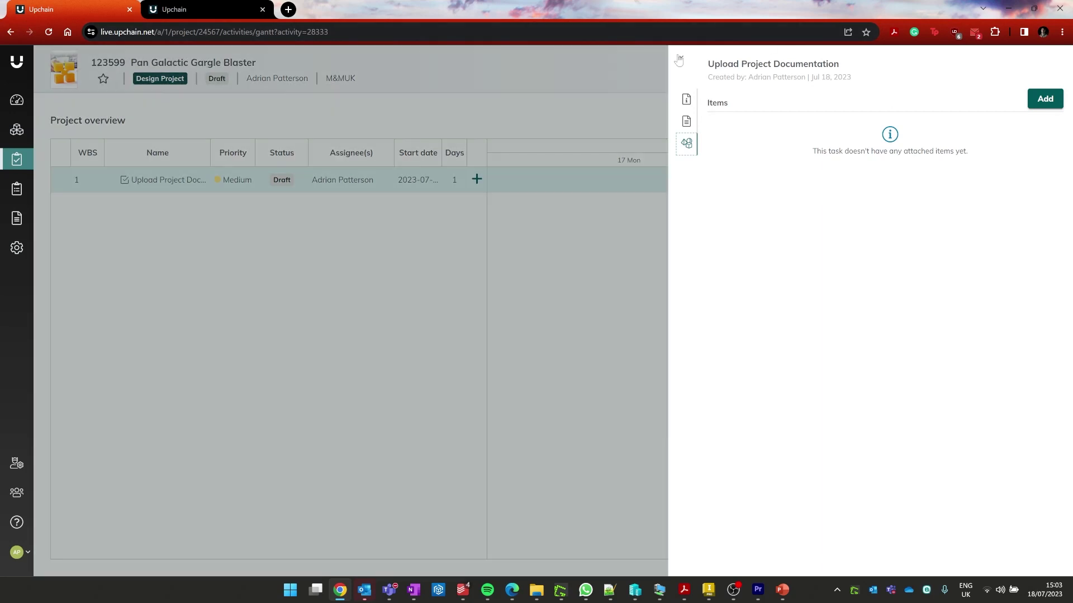
pyautogui.click(681, 58)
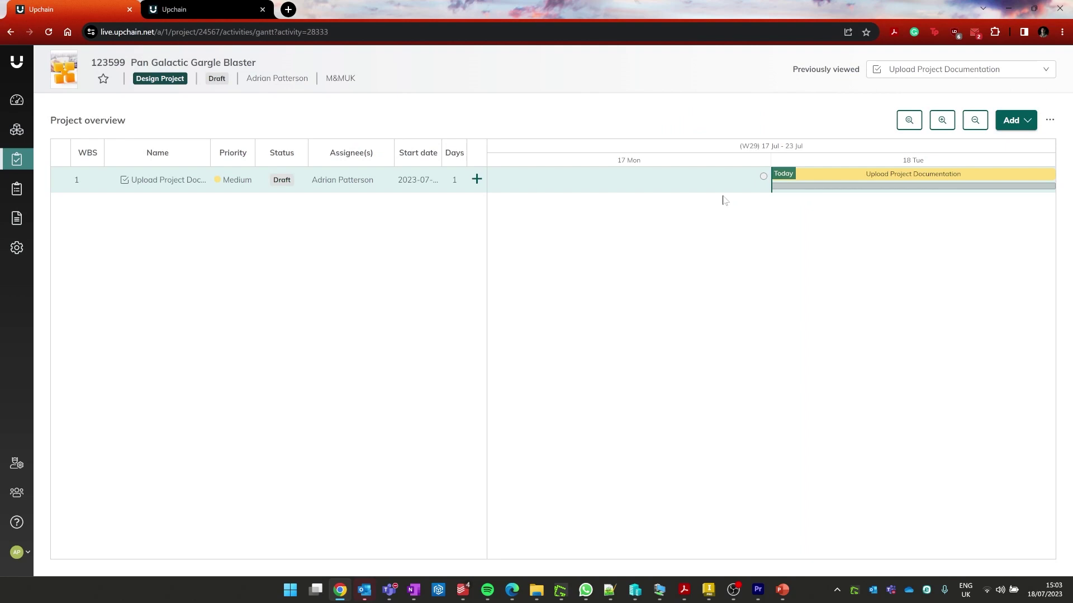
# - Begin a new stage gate in the project overview with the name Design Work Started
pyautogui.click(1019, 129)
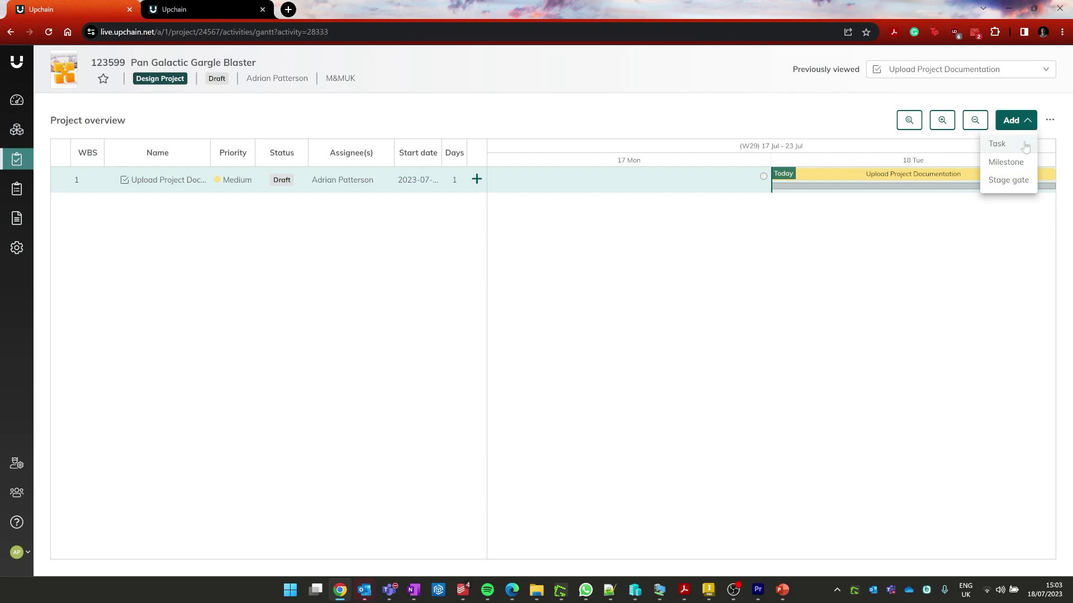
pyautogui.click(1023, 185)
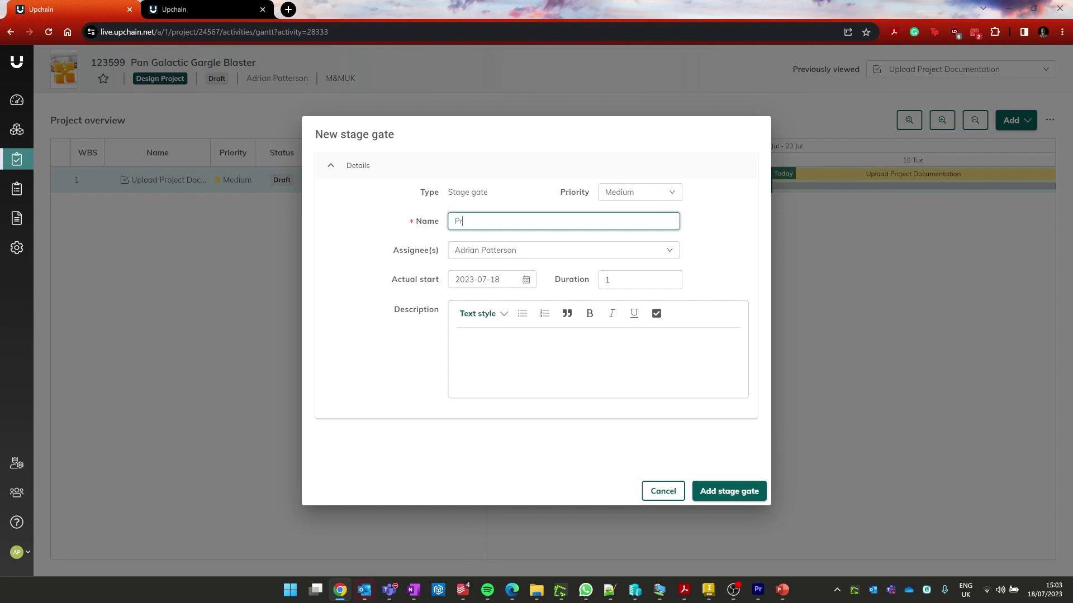
pyautogui.press('BackSpace')
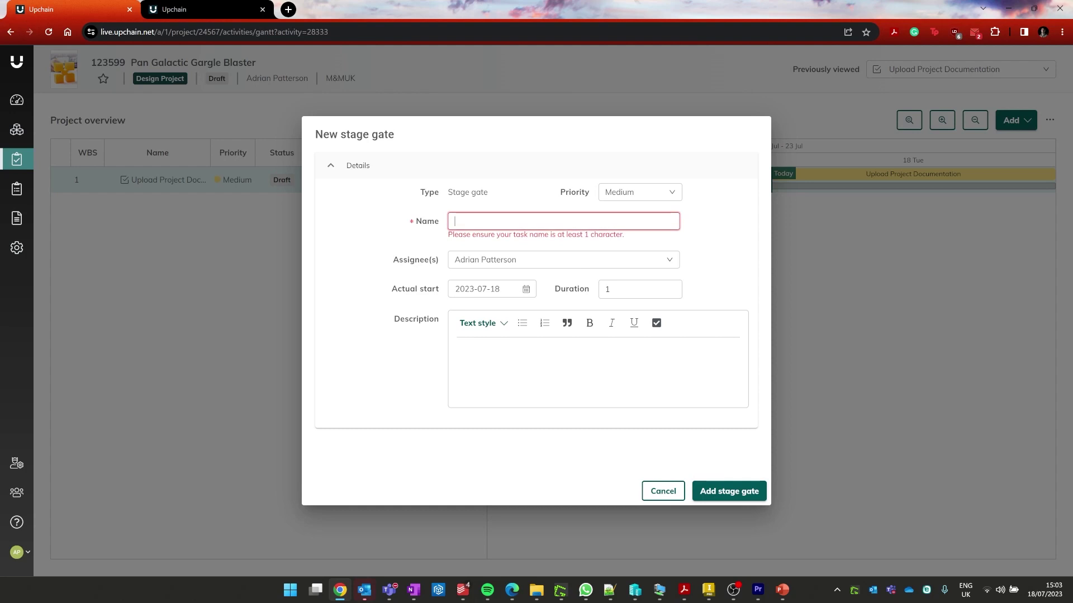
pyautogui.write('Design Work Started')
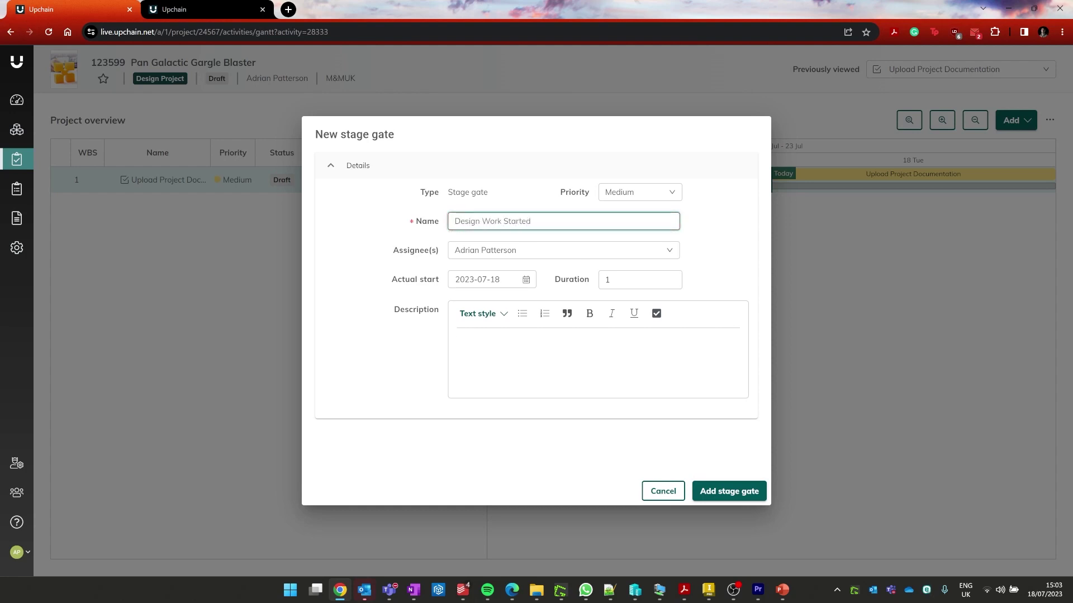
# - Assign the stage gate to the MFG Tech team and set its actual start to 2023-07-25
pyautogui.click(581, 251)
pyautogui.scroll(-2, 539, 323)
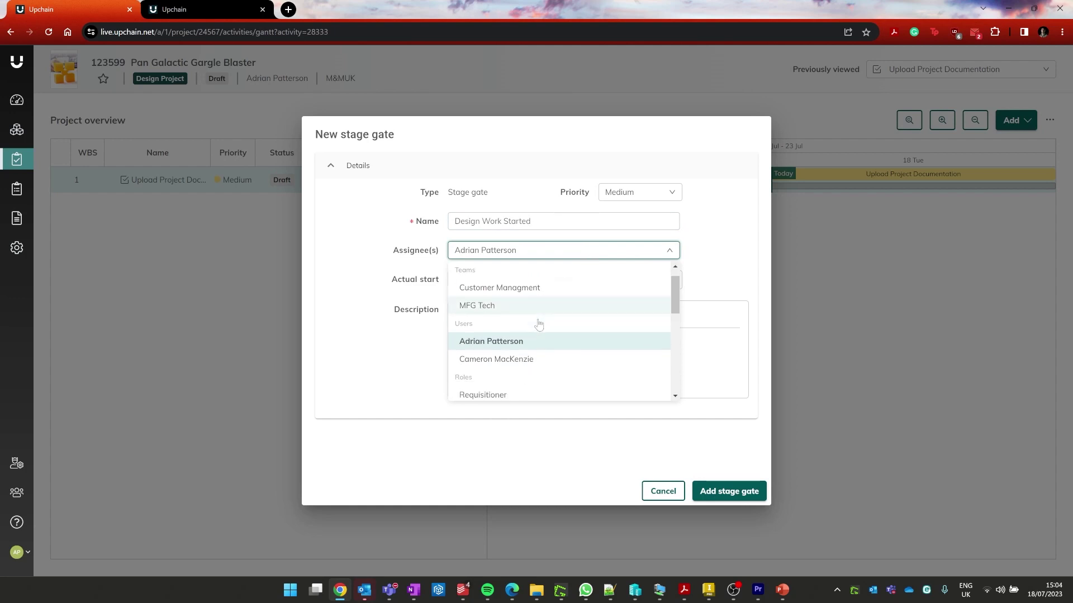
pyautogui.click(485, 277)
pyautogui.click(514, 280)
pyautogui.click(506, 407)
pyautogui.click(608, 279)
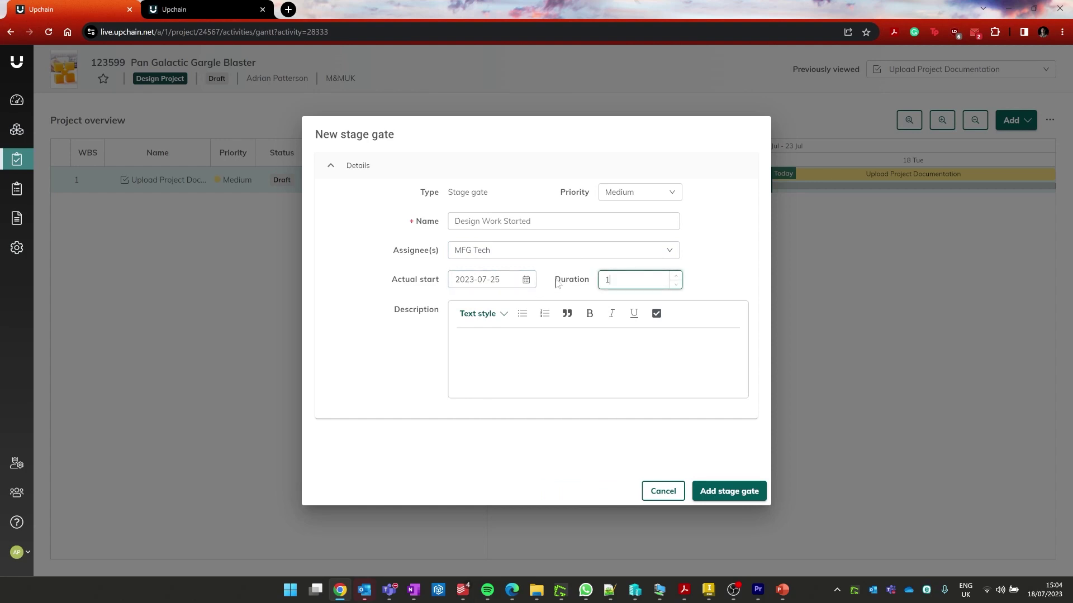
# - Describe the stage gate as "Acceptance of project defined, Design work to begin", add it and close its details
pyautogui.click(514, 334)
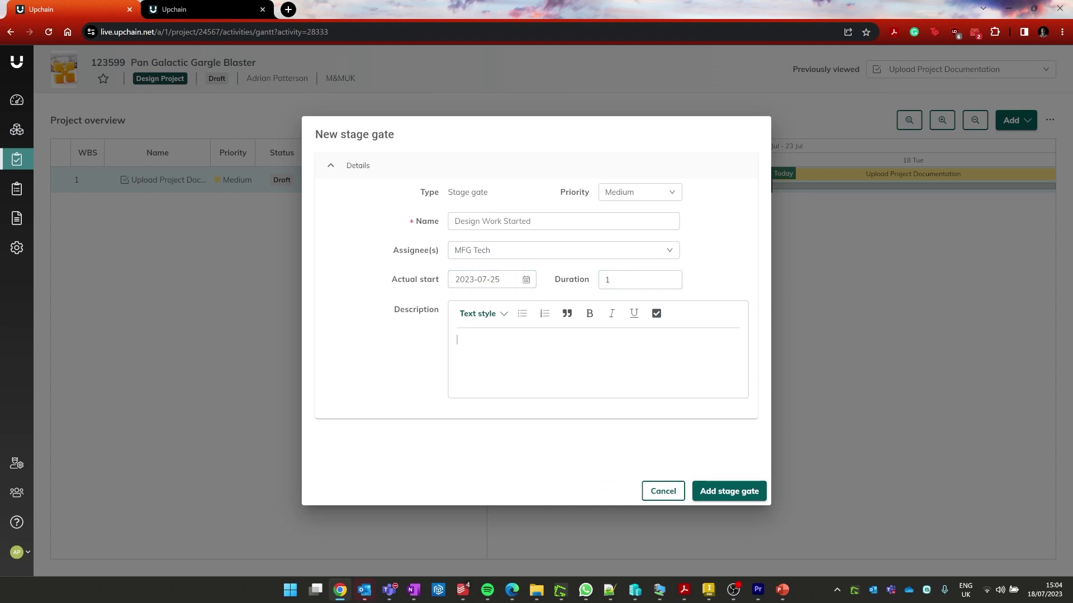
pyautogui.write('Acceptance fo')
pyautogui.write('n work to begin')
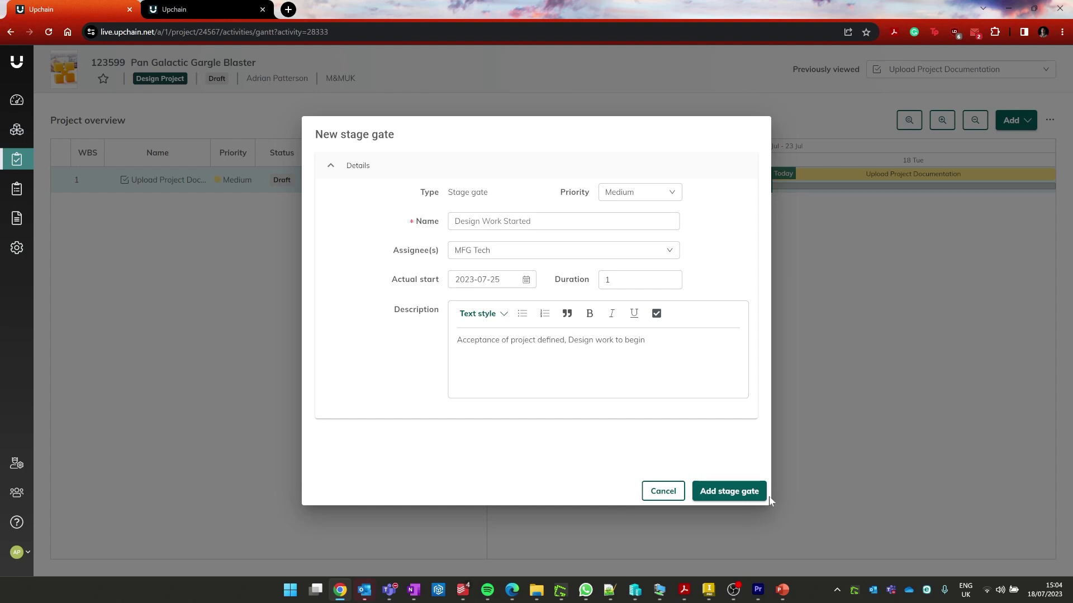
pyautogui.click(750, 494)
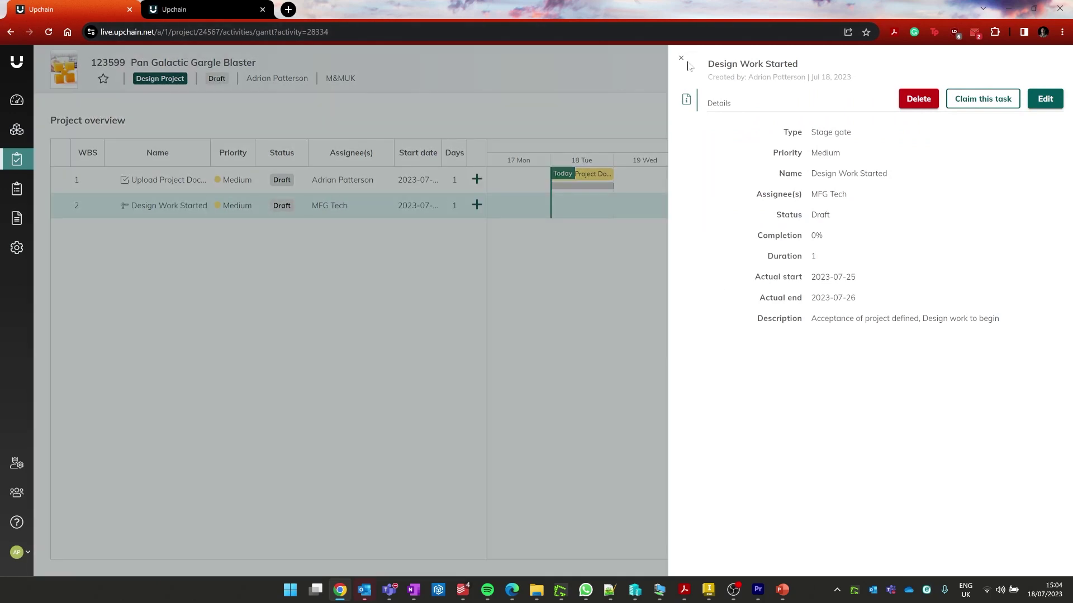
pyautogui.click(681, 58)
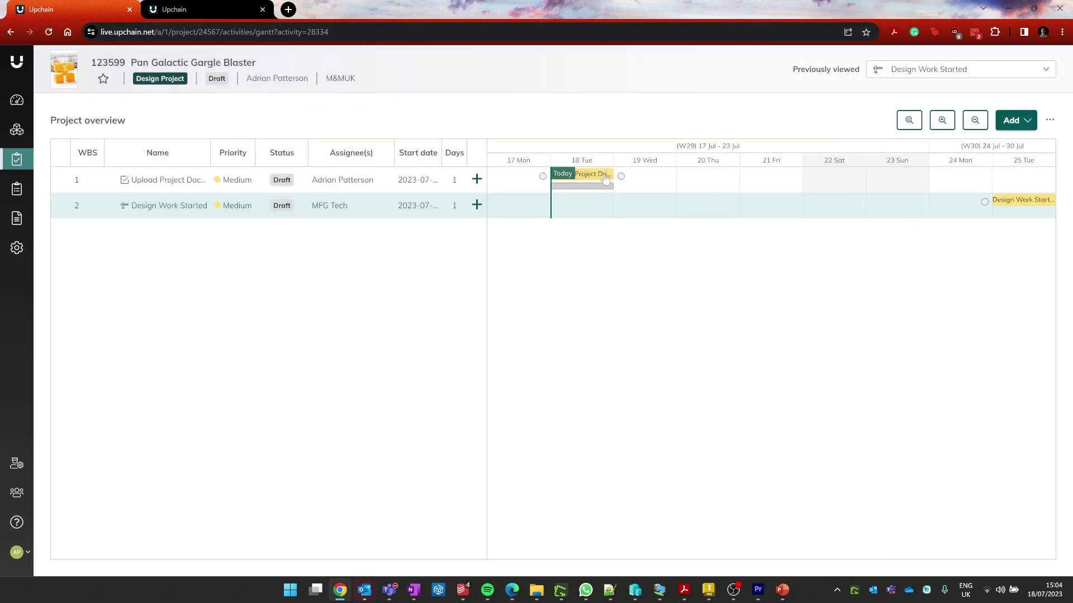
# - Link the end of the Upload Project Documentation task to the start of the Design Work Started stage gate in the Gantt chart
pyautogui.moveTo(620, 182)
pyautogui.moveTo(620, 177); pyautogui.dragTo(985, 203)
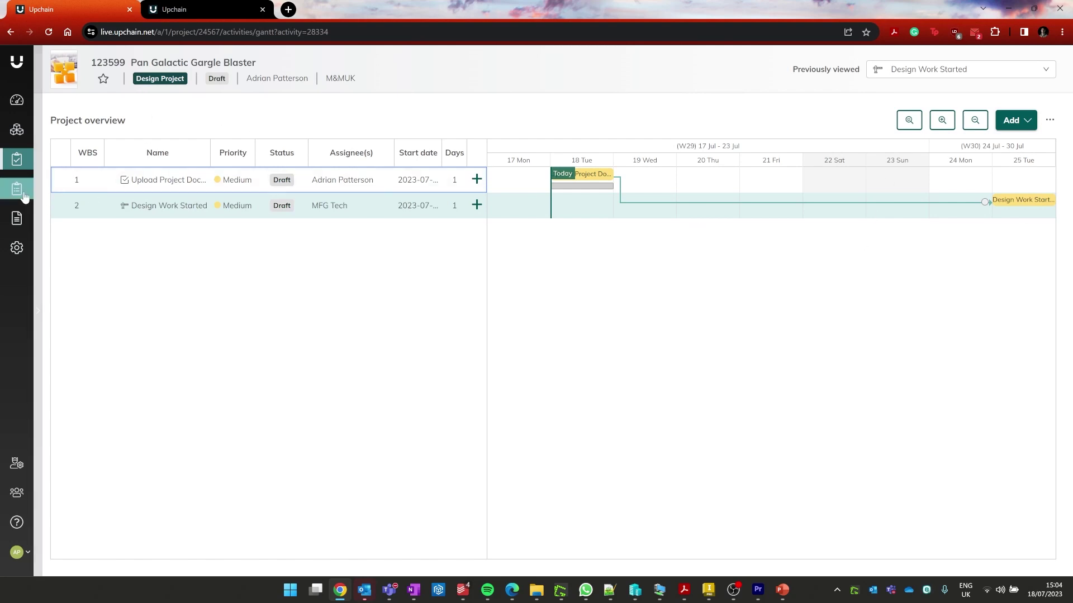
# - Activate the Pan Galactic Gargle Blaster project from its project settings, using the Design Activation workflow
pyautogui.click(23, 250)
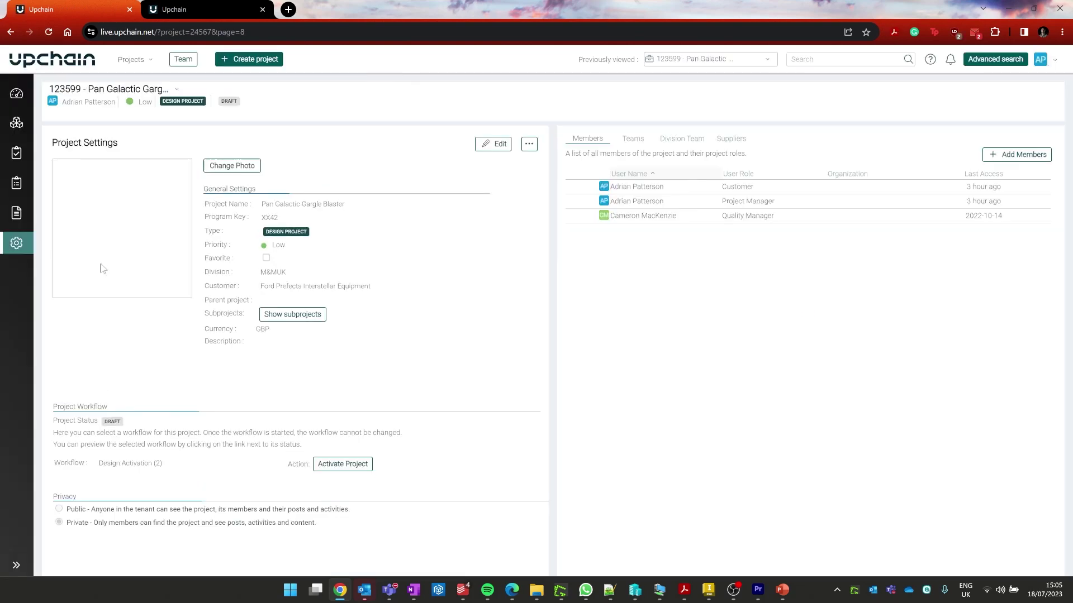
pyautogui.click(347, 473)
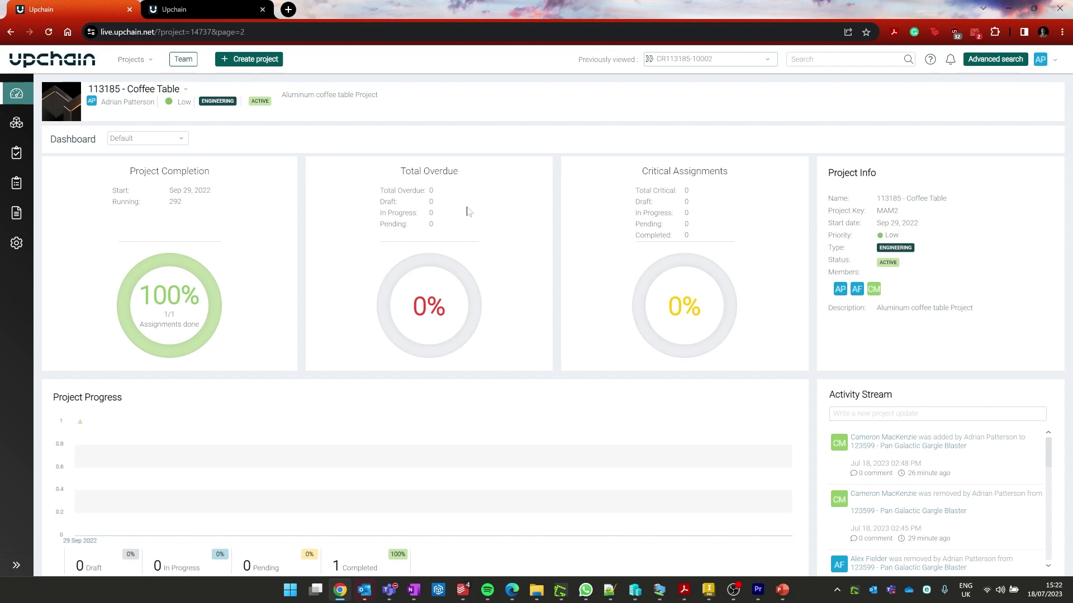
# - Examine the Coffee Table project's BOM, expanding the COFFEE TABLE GA structure and its frame assembly in the eBOM
pyautogui.click(18, 123)
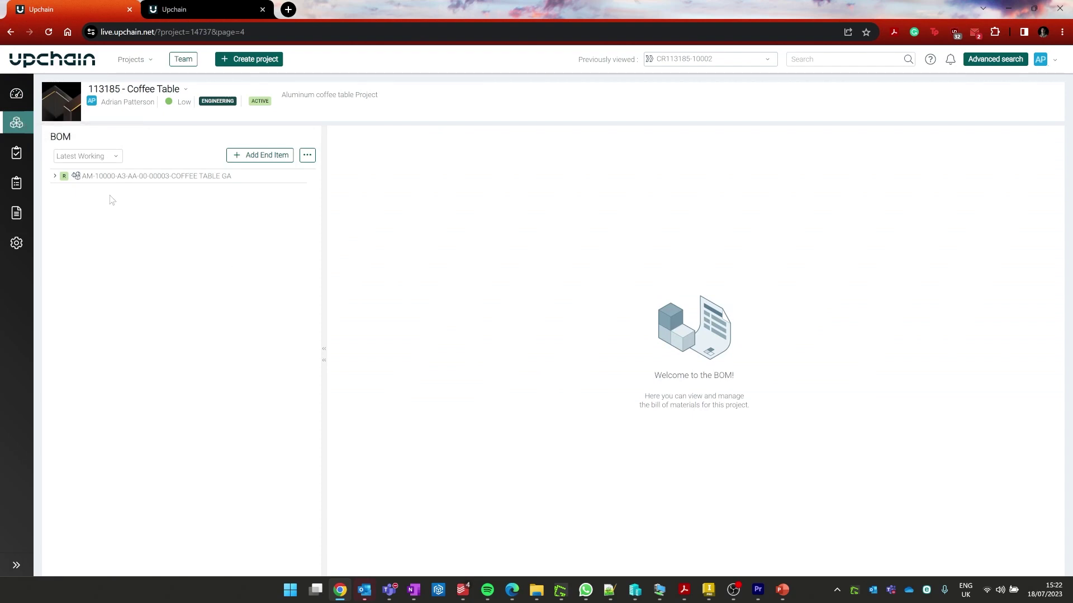
pyautogui.click(55, 175)
pyautogui.click(62, 191)
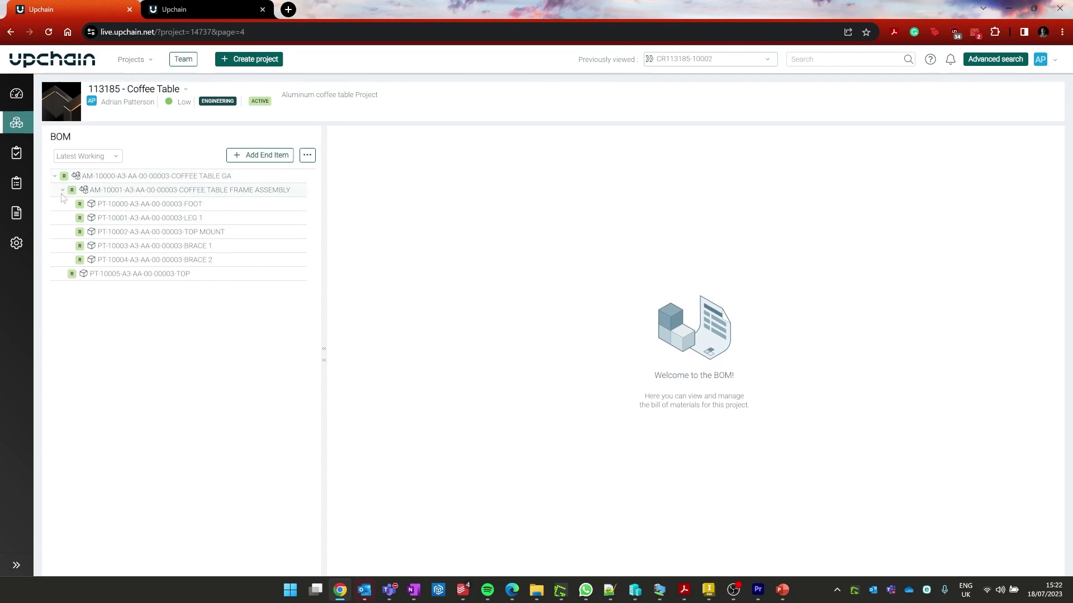
pyautogui.click(146, 178)
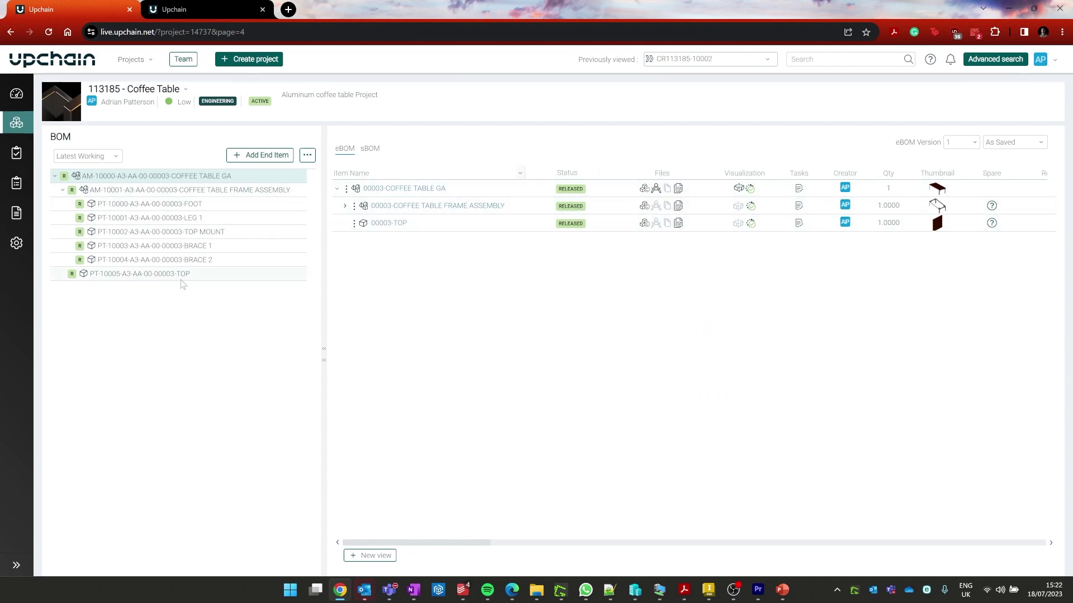
pyautogui.click(345, 205)
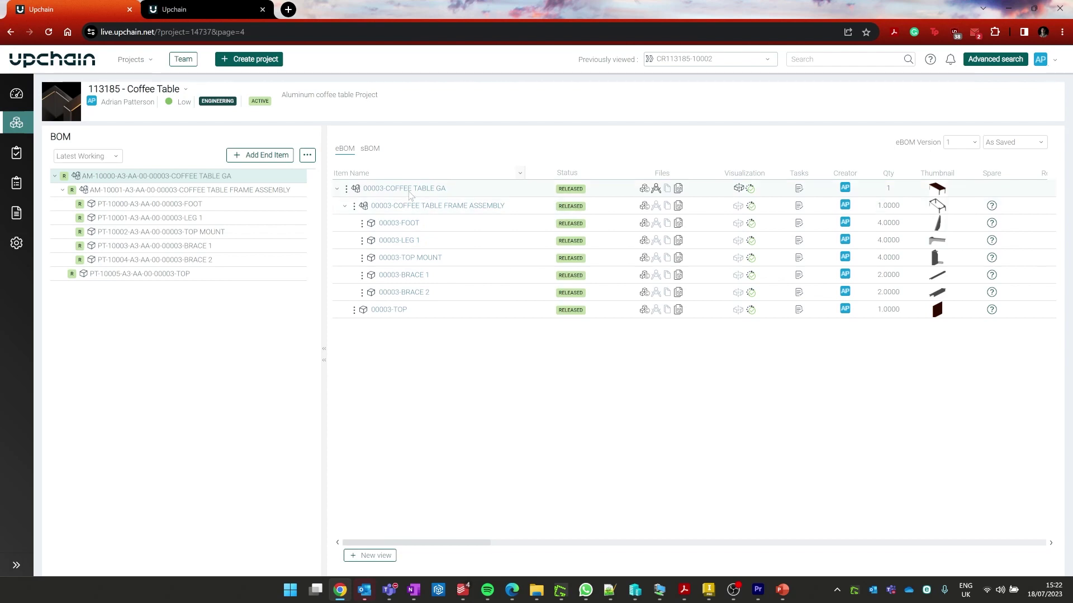
# - Examine the details, common attributes and custom attributes of the 00003-COFFEE TABLE GA item
pyautogui.click(385, 190)
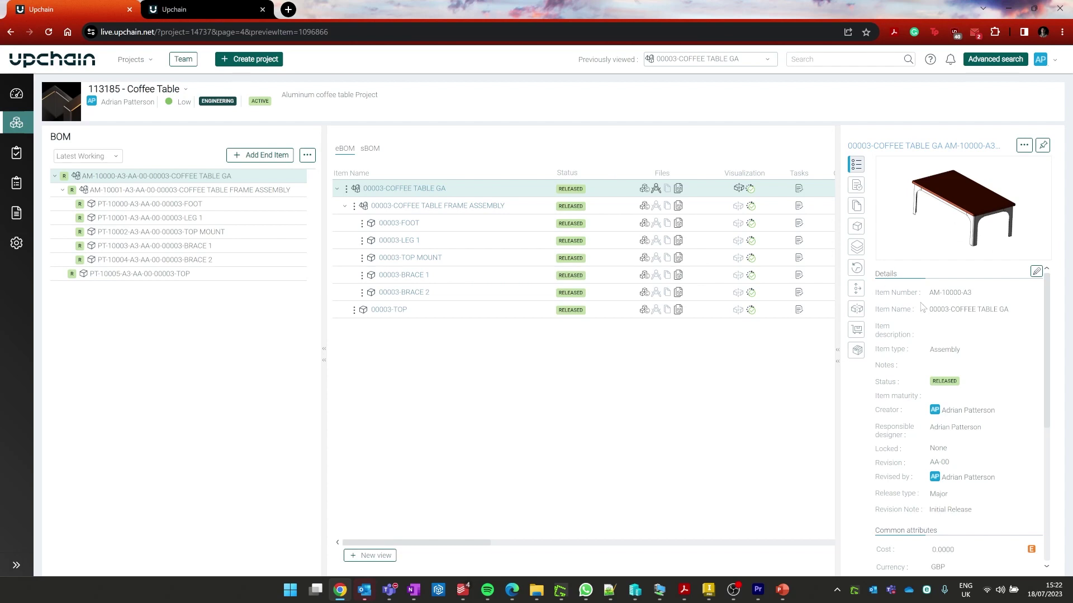
pyautogui.scroll(-1, 942, 343)
pyautogui.scroll(-3, 942, 343)
pyautogui.scroll(5, 967, 452)
pyautogui.scroll(-3, 902, 335)
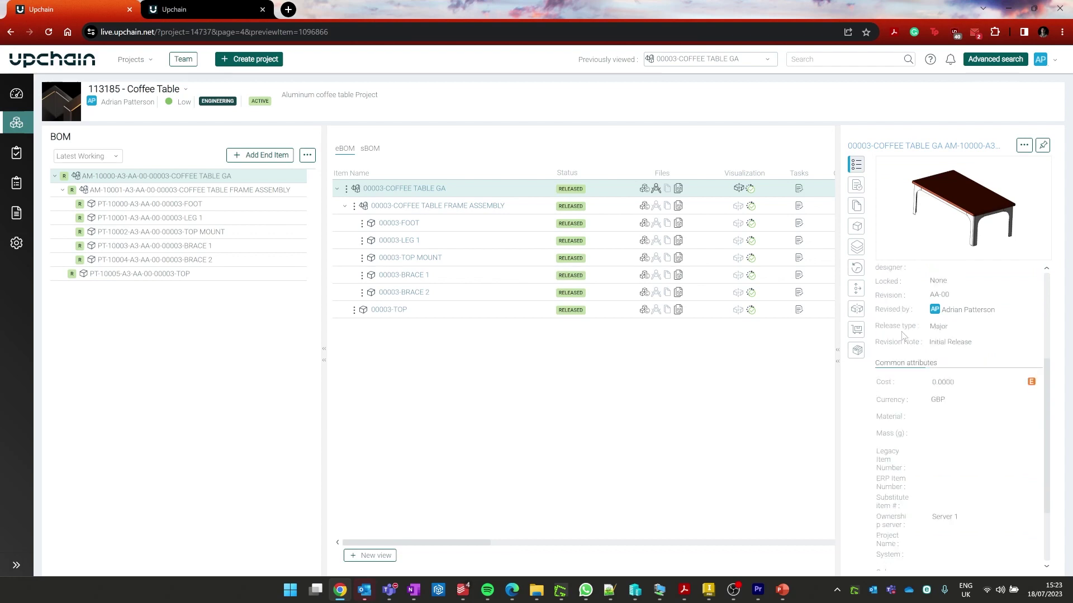
pyautogui.scroll(-2, 954, 413)
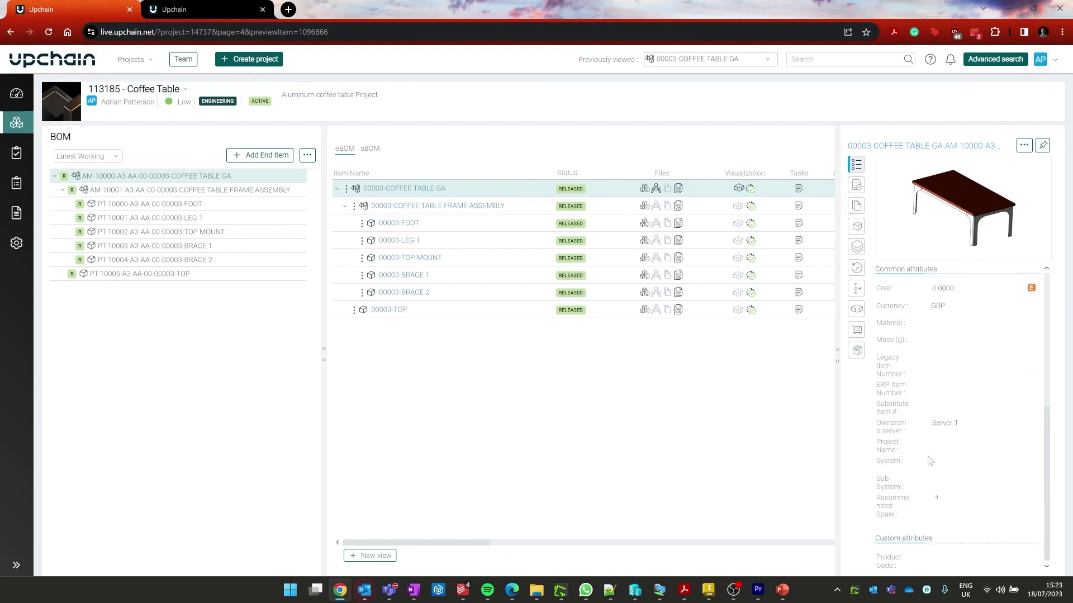
# - Review the coffee table item's business processes, documents, file attributes, categorization, history, where-used information and linked items
pyautogui.click(857, 186)
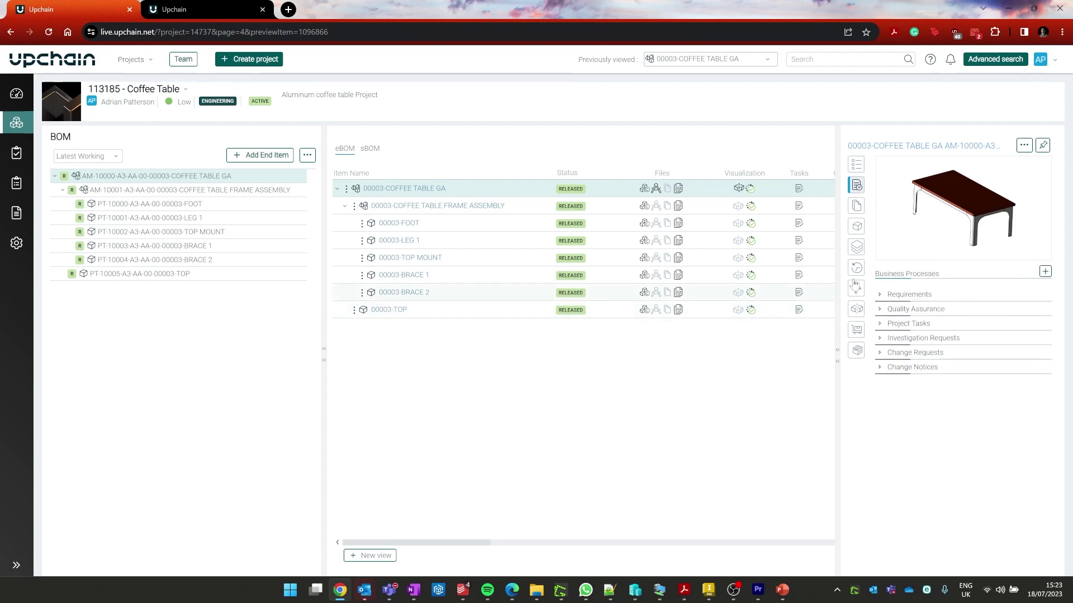
pyautogui.click(856, 206)
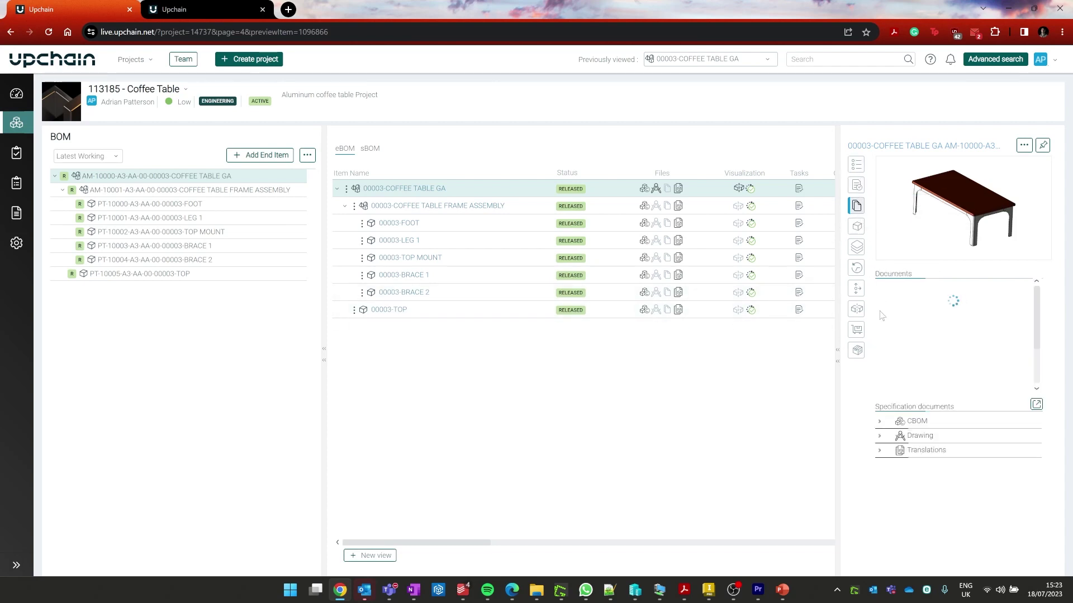
pyautogui.click(857, 227)
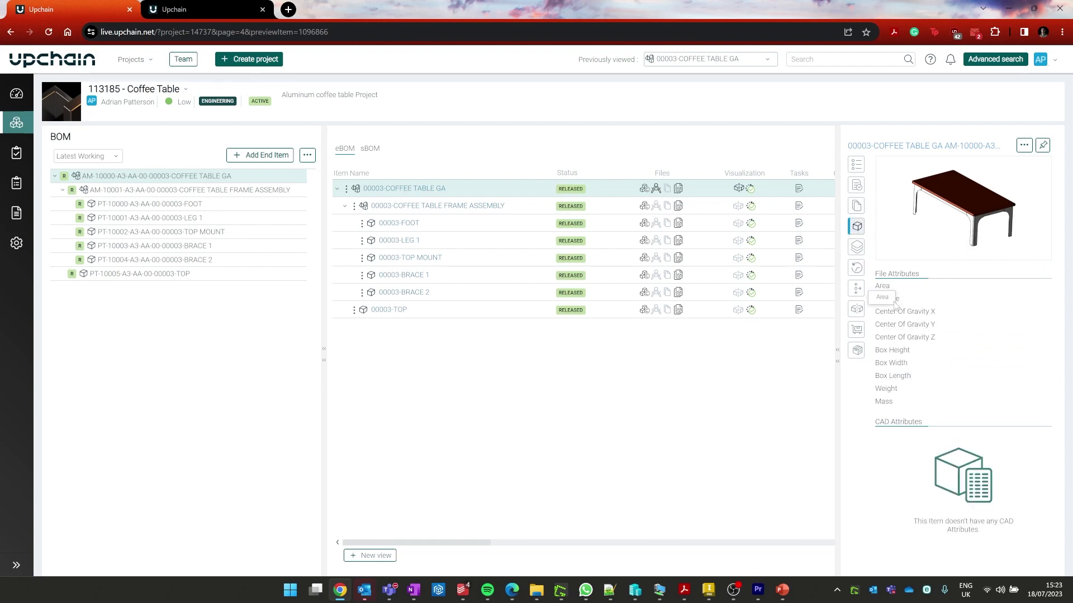
pyautogui.click(856, 246)
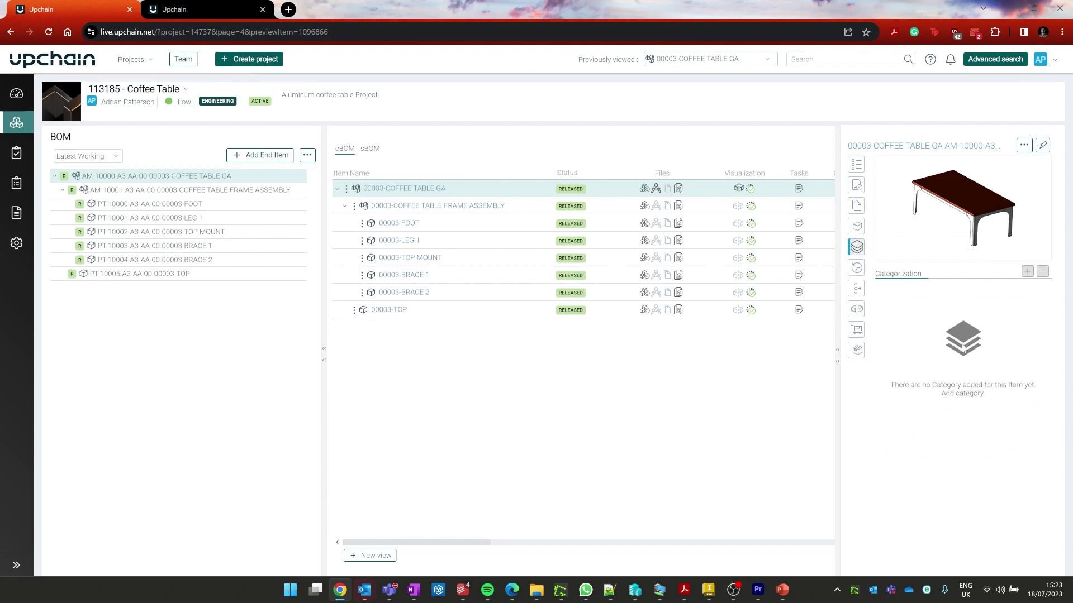
pyautogui.click(856, 268)
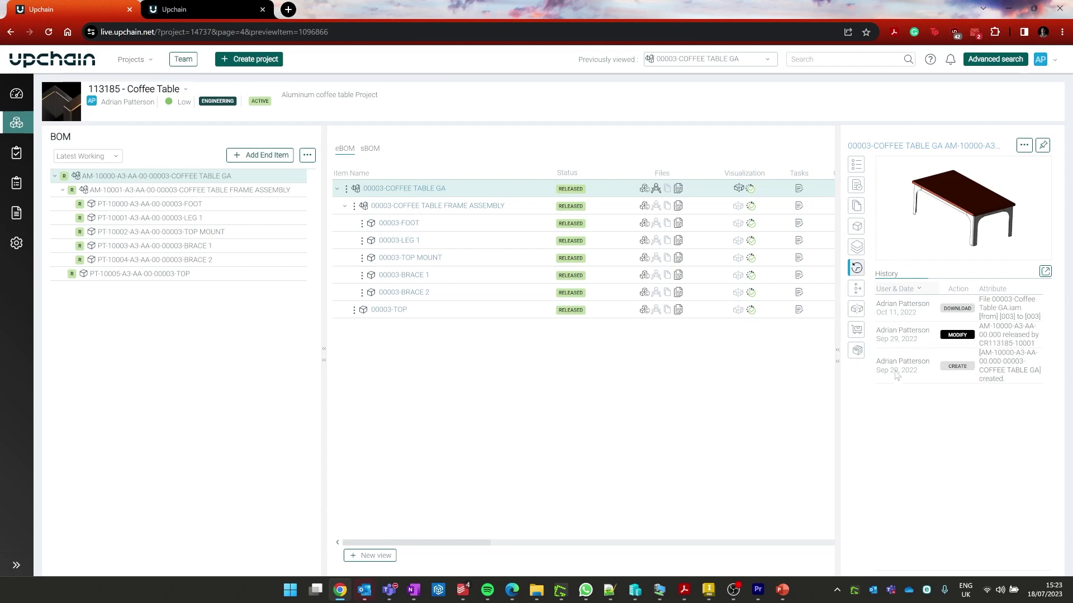
pyautogui.click(855, 290)
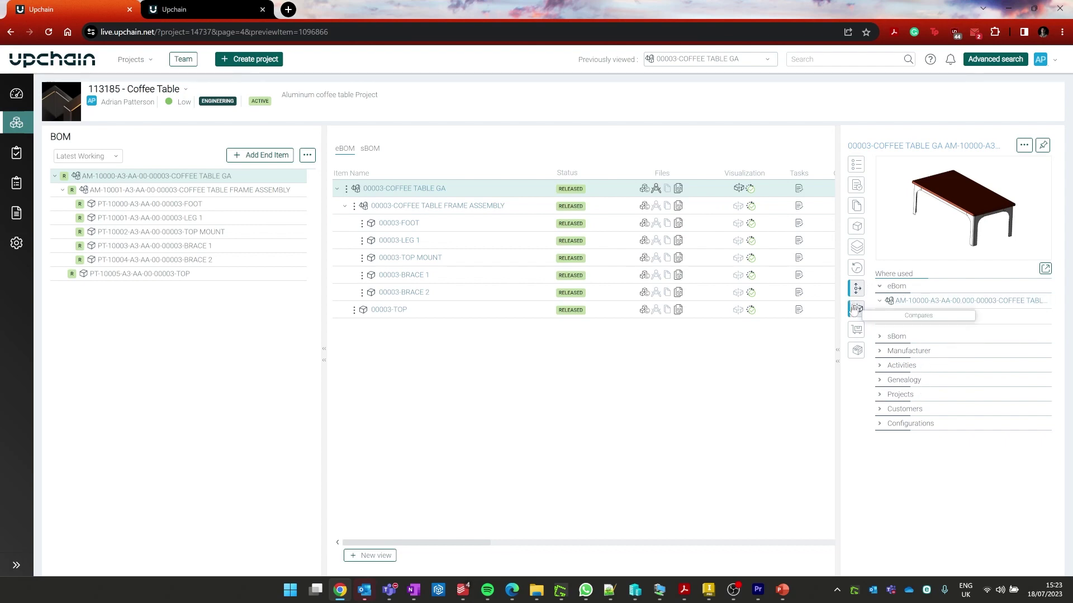
pyautogui.click(856, 330)
pyautogui.click(857, 351)
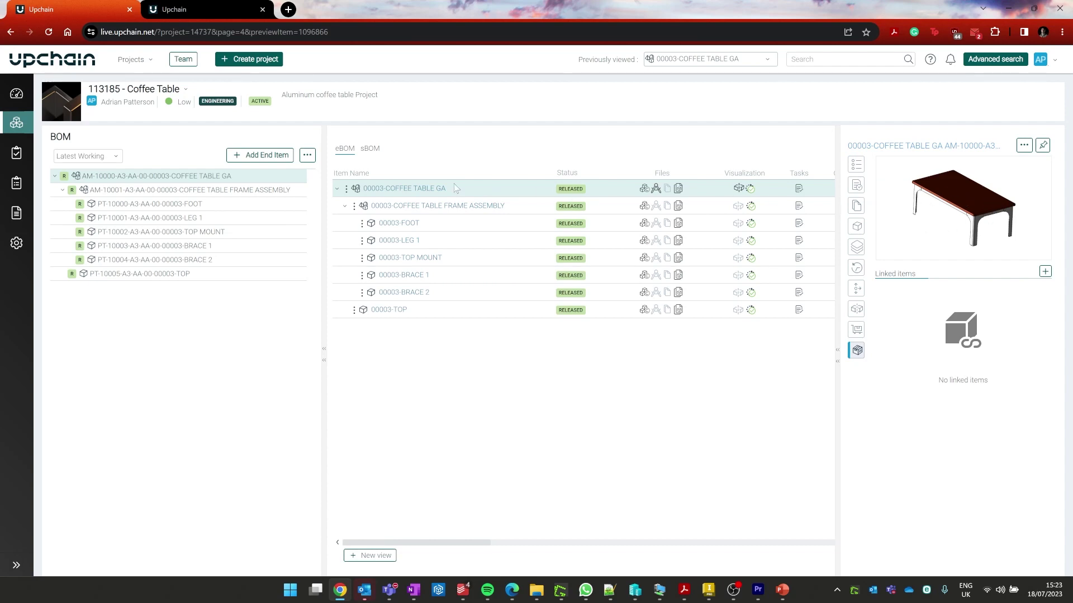
# - Open the 3D model of the 00003-COFFEE TABLE GA item for viewing
pyautogui.click(346, 190)
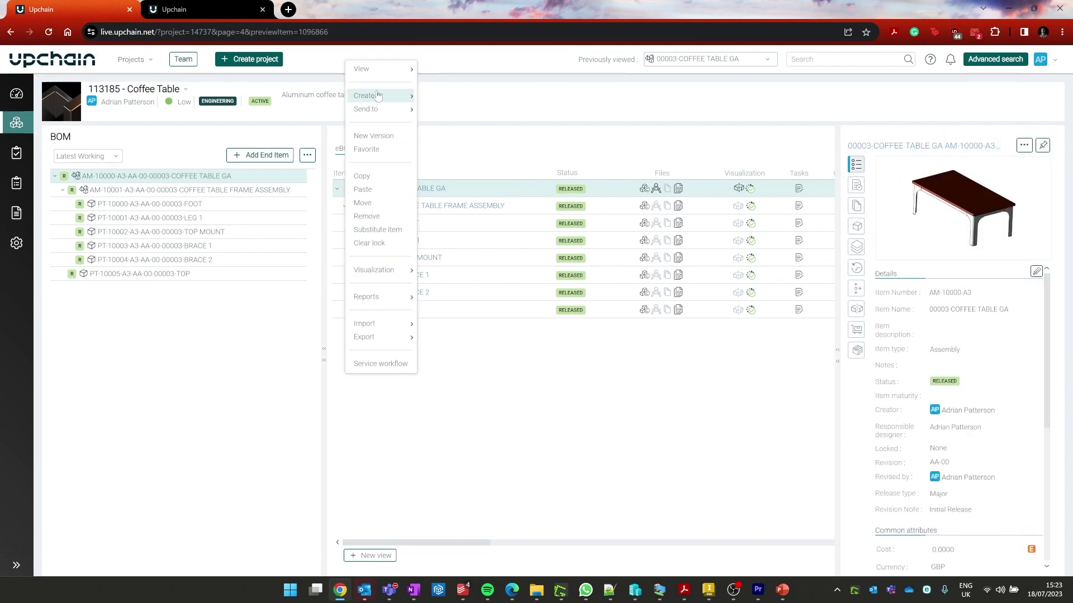
pyautogui.moveTo(377, 71)
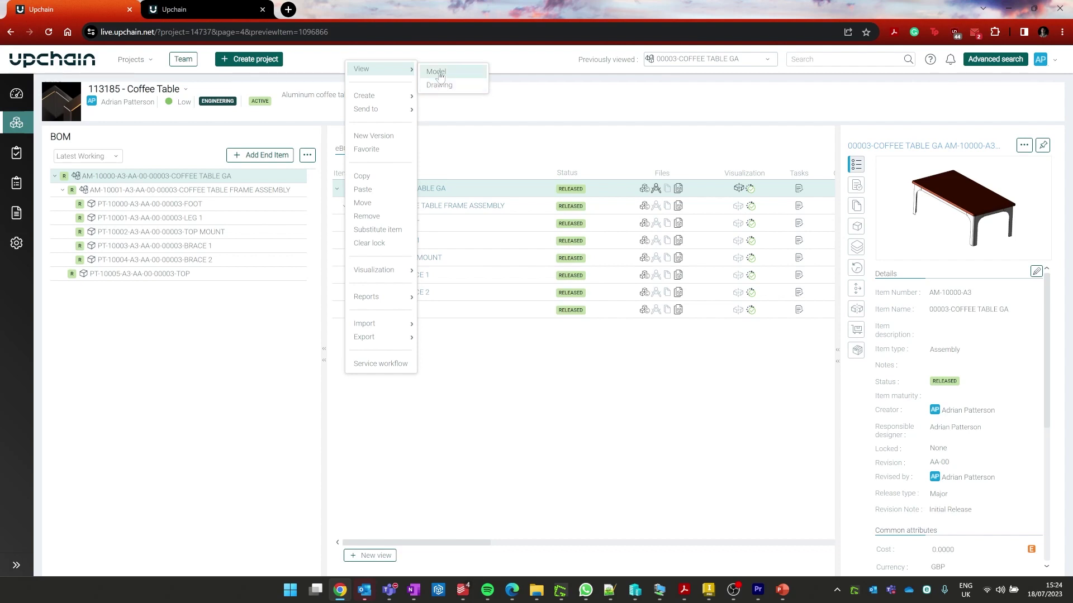
pyautogui.click(437, 72)
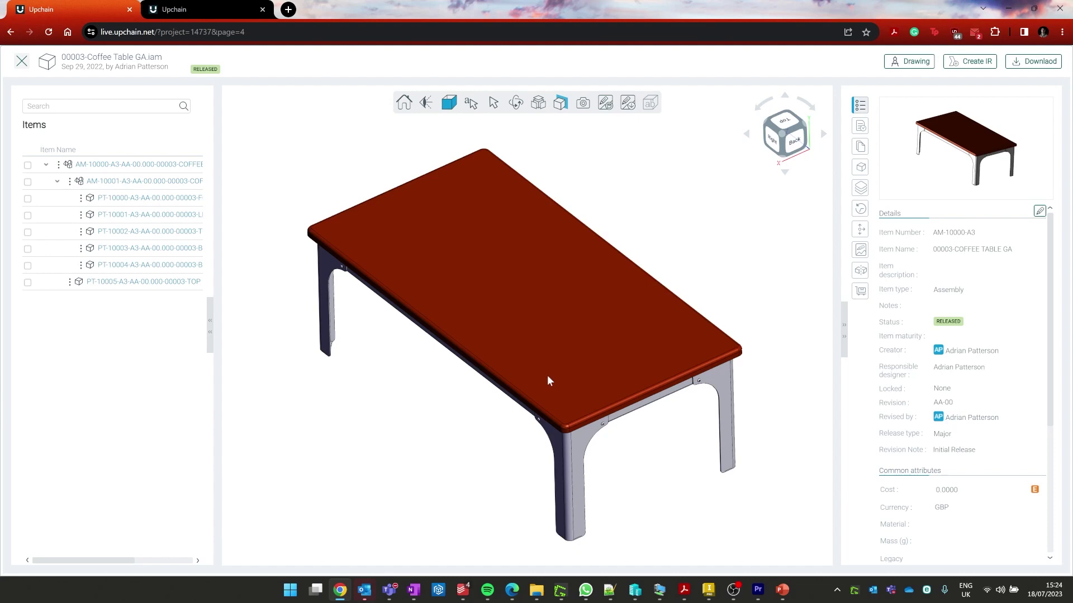
# - Examine the coffee table model from several angles, including close-ups of the leg and brace joints
pyautogui.scroll(5, 546, 375)
pyautogui.scroll(-4, 548, 375)
pyautogui.scroll(2, 547, 376)
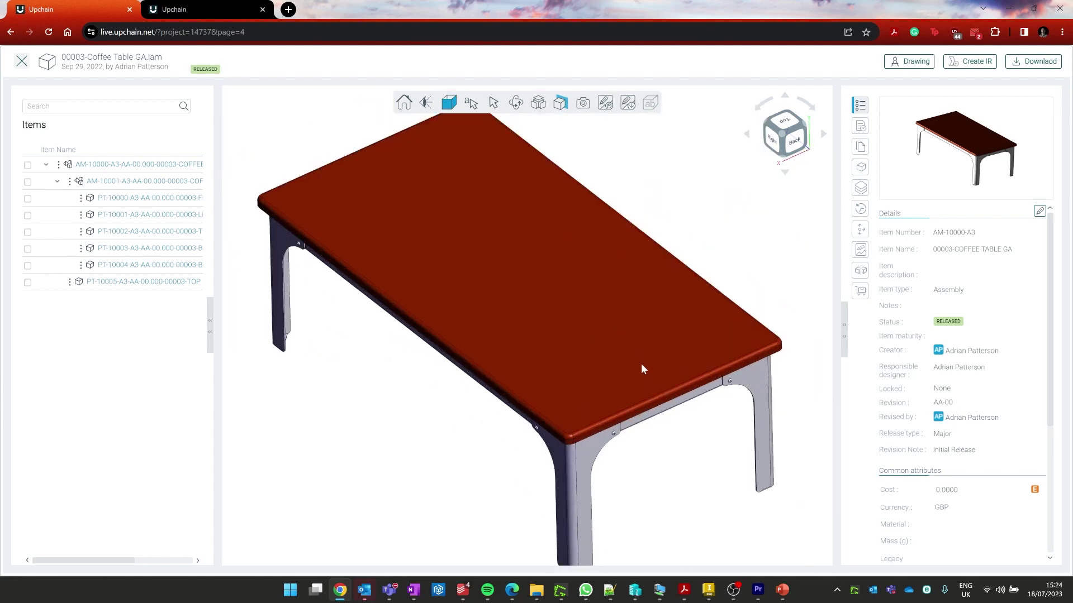
pyautogui.moveTo(658, 364); pyautogui.dragTo(679, 335)
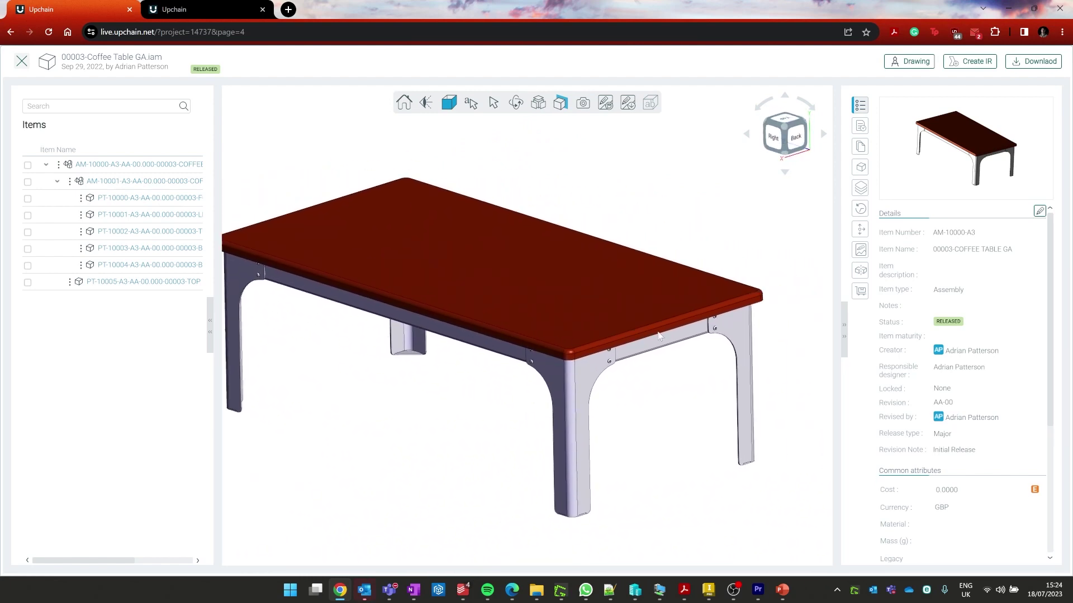
pyautogui.scroll(5, 570, 374)
pyautogui.moveTo(505, 364); pyautogui.dragTo(682, 428)
pyautogui.moveTo(732, 393); pyautogui.dragTo(536, 437)
pyautogui.scroll(-10, 571, 381)
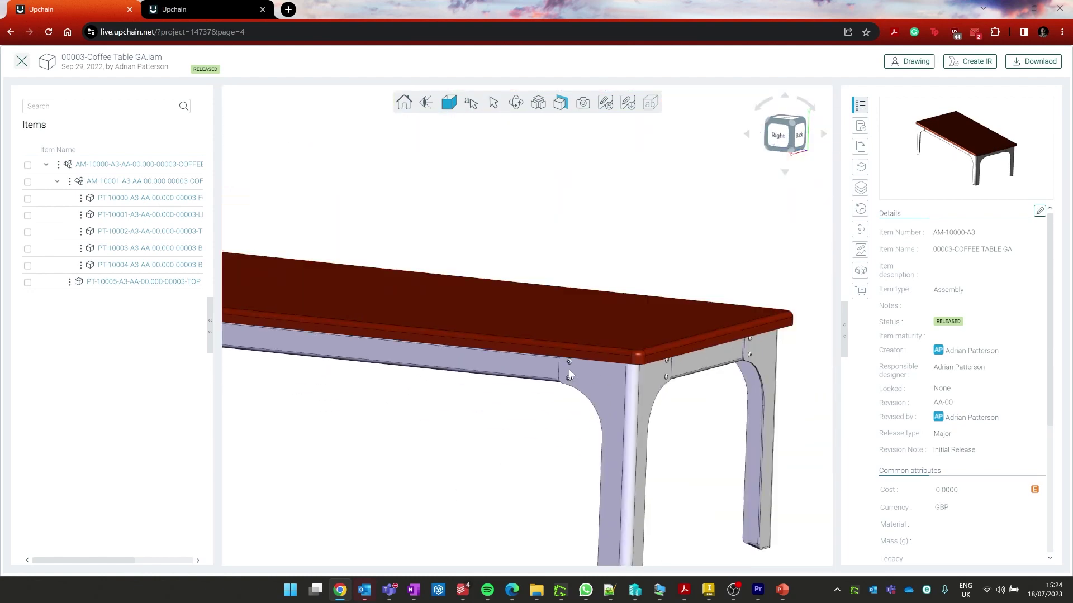
pyautogui.moveTo(714, 362)
pyautogui.mouseDown()
pyautogui.moveTo(695, 376)
pyautogui.moveTo(705, 377)
pyautogui.mouseUp()
# - Try Face view on the coffee table model, first with nothing selected and again with the front leg selected
pyautogui.click(427, 103)
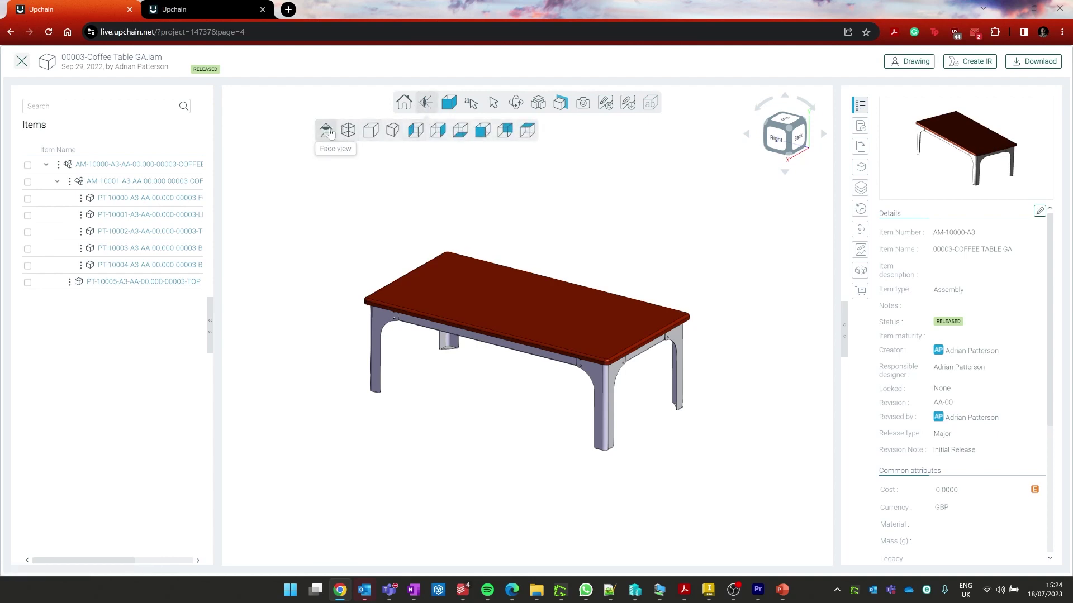
pyautogui.click(326, 130)
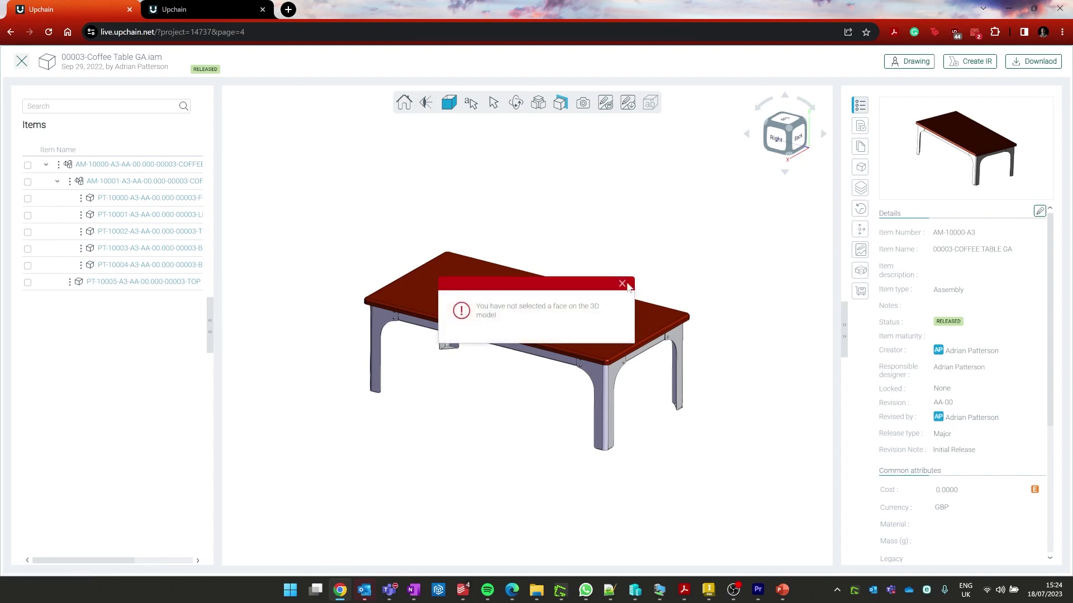
pyautogui.click(622, 285)
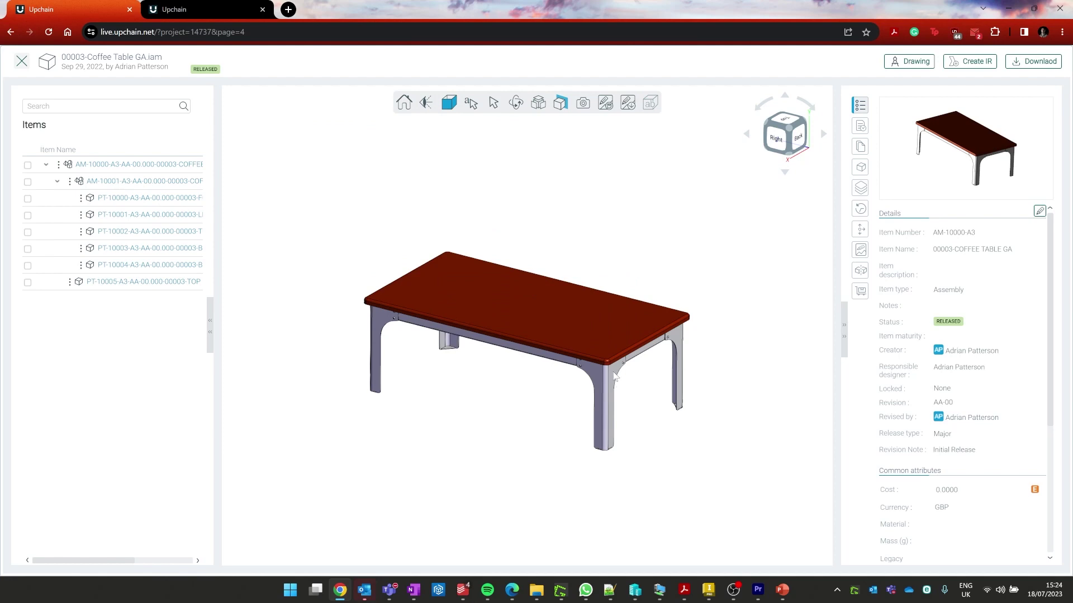
pyautogui.click(613, 375)
pyautogui.moveTo(425, 105)
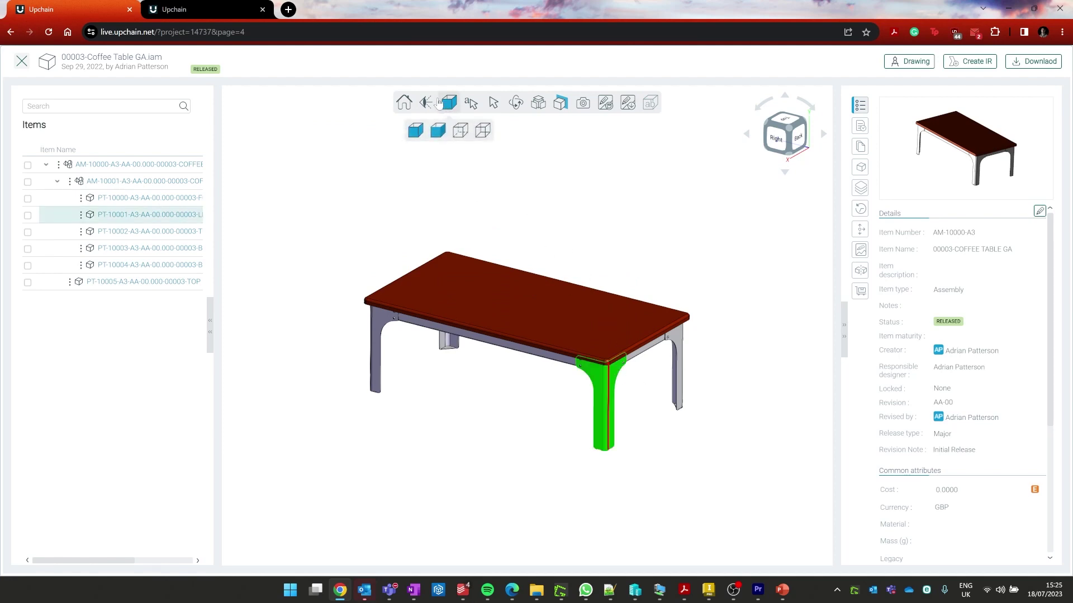
pyautogui.click(336, 136)
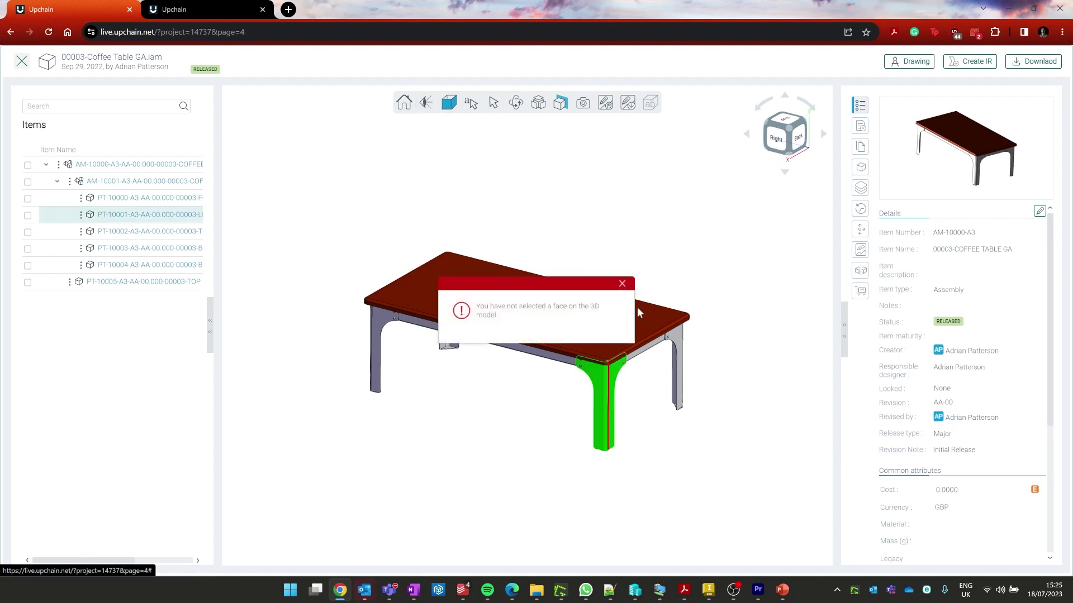
pyautogui.click(624, 285)
# - View the tabletop's upper face straight on with Face view, return to an isometric view and clear the selection
pyautogui.click(548, 322)
pyautogui.moveTo(428, 102)
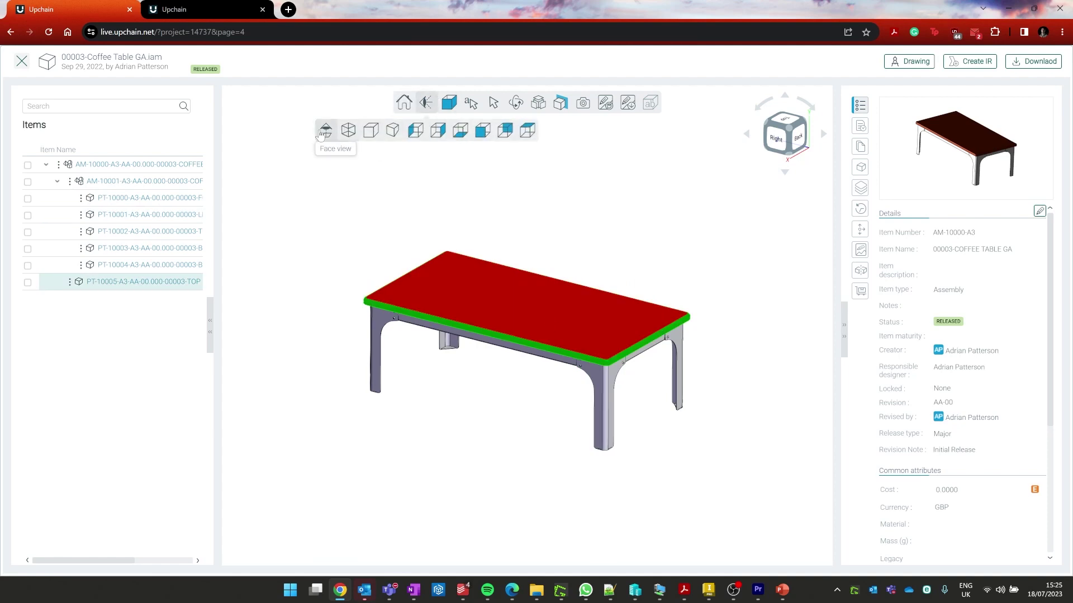
pyautogui.click(324, 132)
pyautogui.moveTo(426, 102)
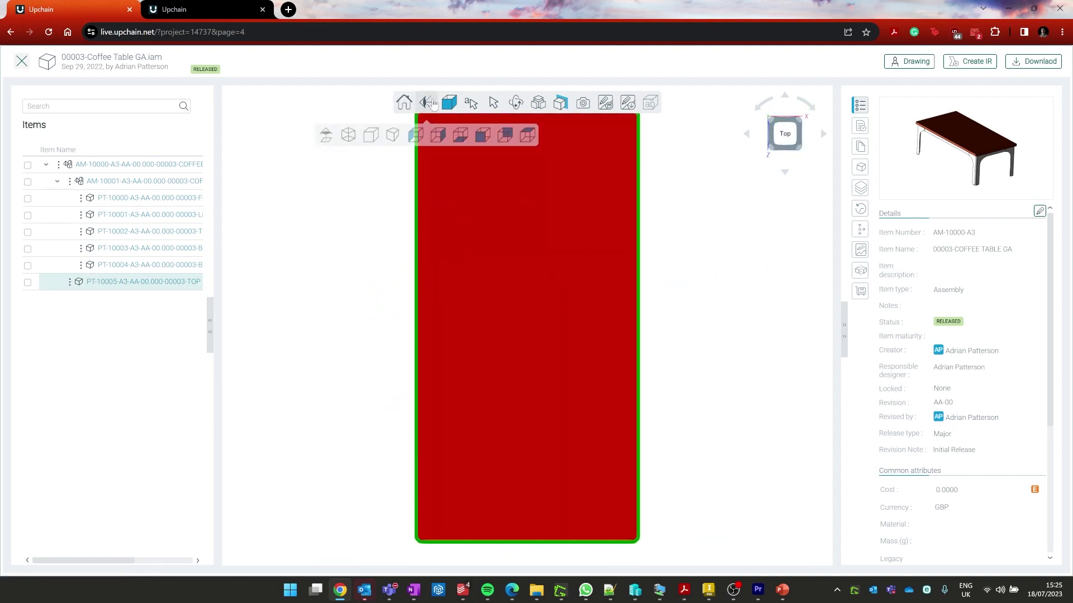
pyautogui.click(349, 132)
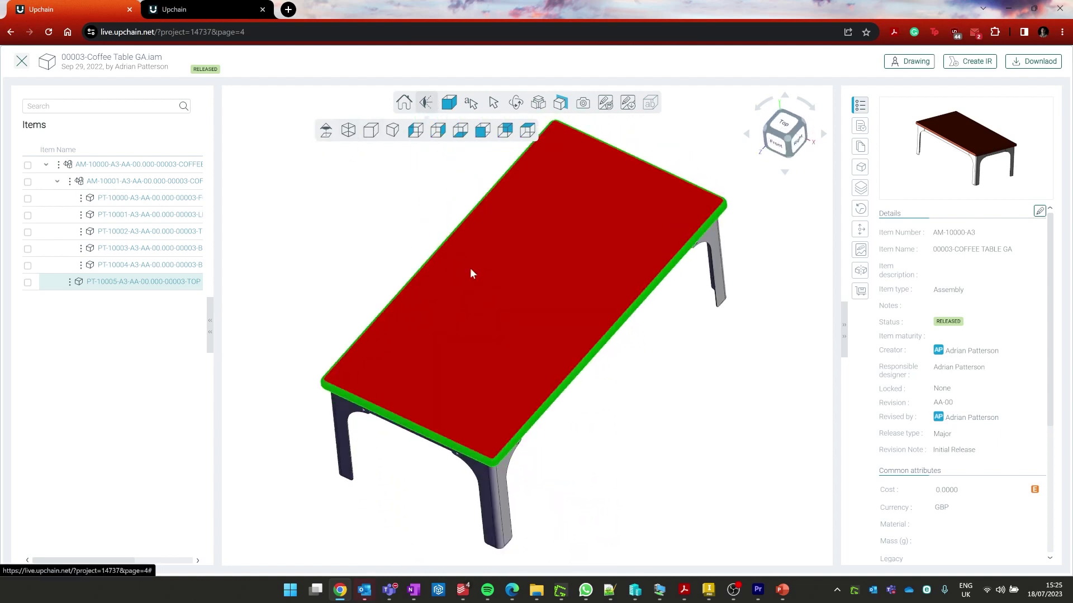
pyautogui.click(713, 406)
# - Compare the model's shaded, shaded with lines, hidden line and wireframe display styles, ending with a shaded view
pyautogui.moveTo(448, 102)
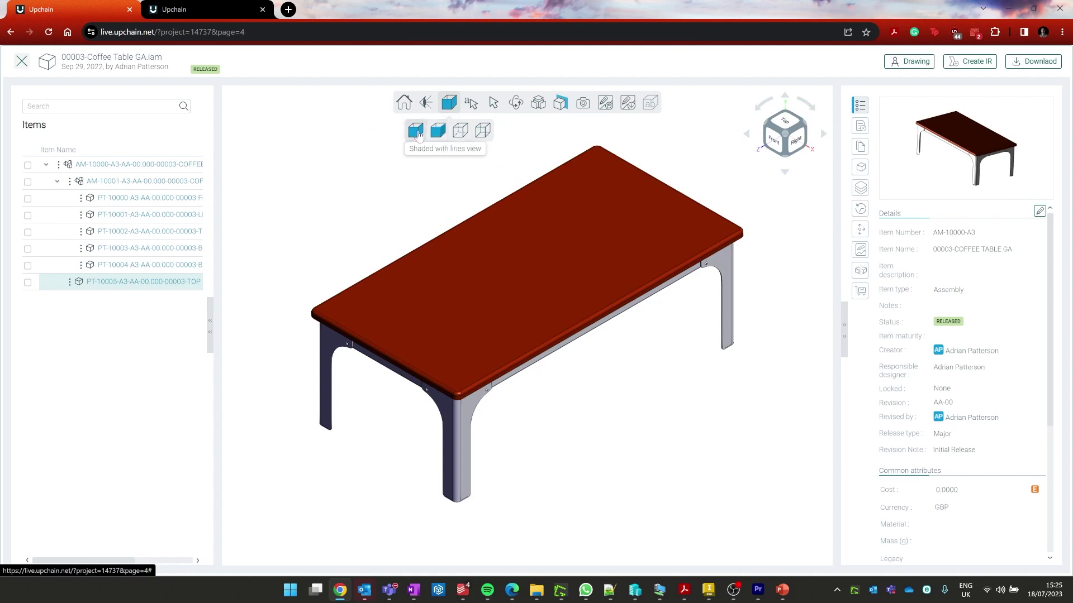
pyautogui.click(438, 130)
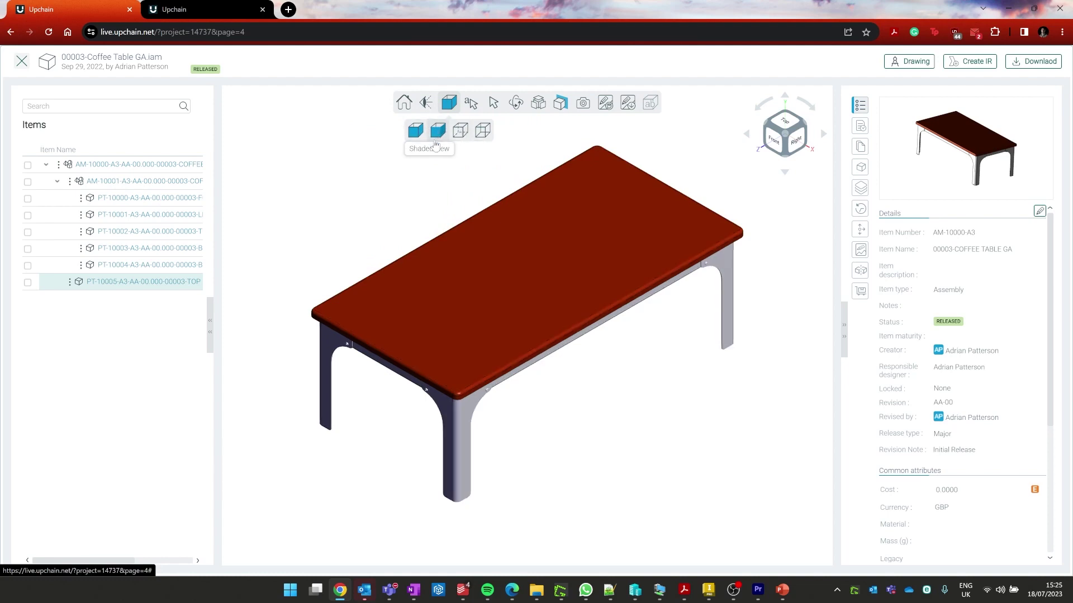
pyautogui.click(411, 133)
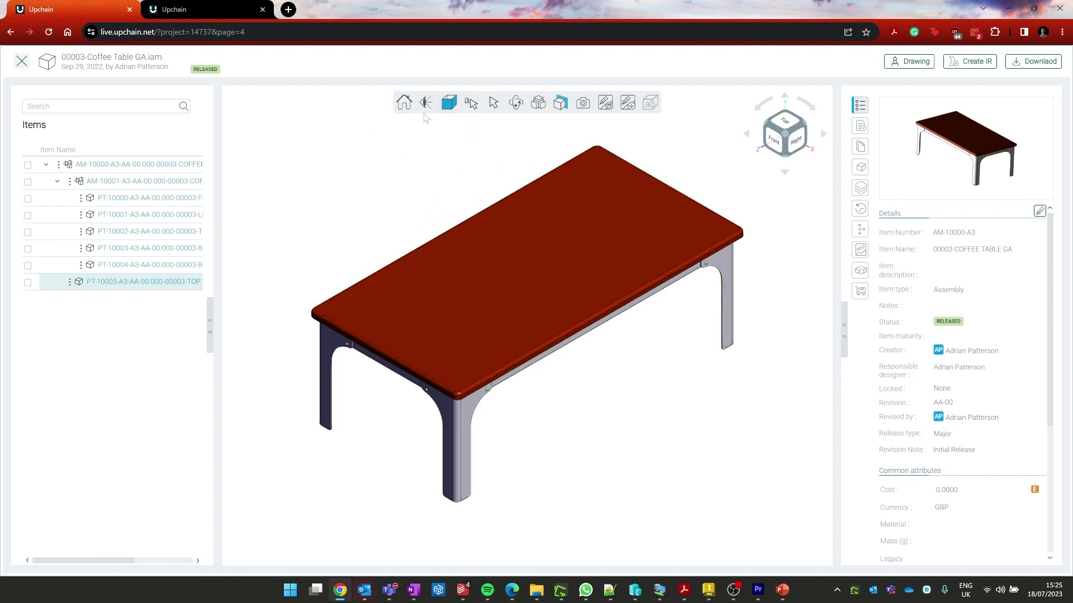
pyautogui.click(460, 132)
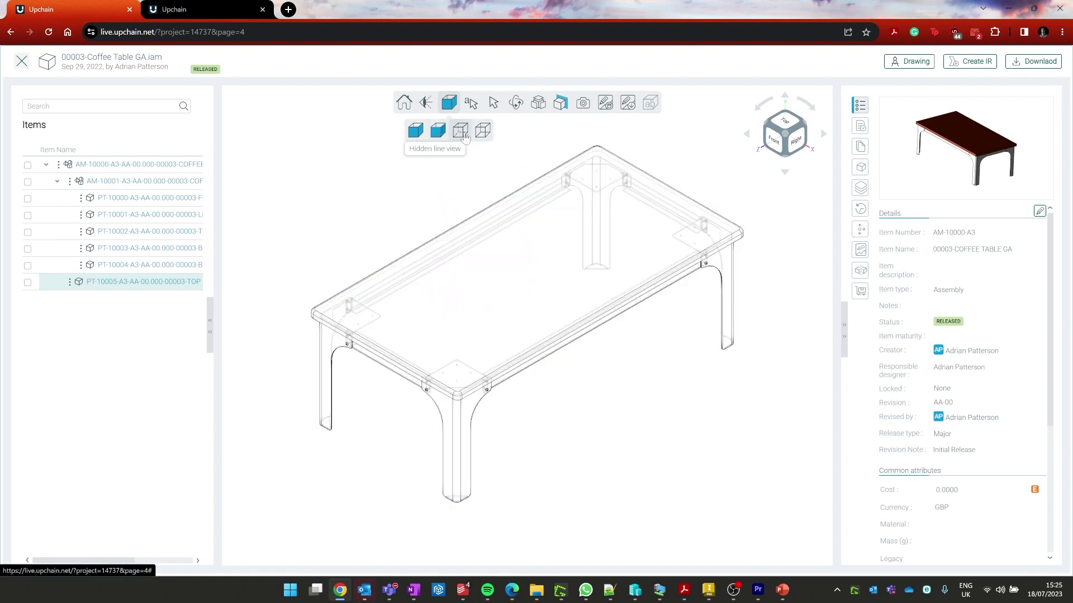
pyautogui.click(483, 131)
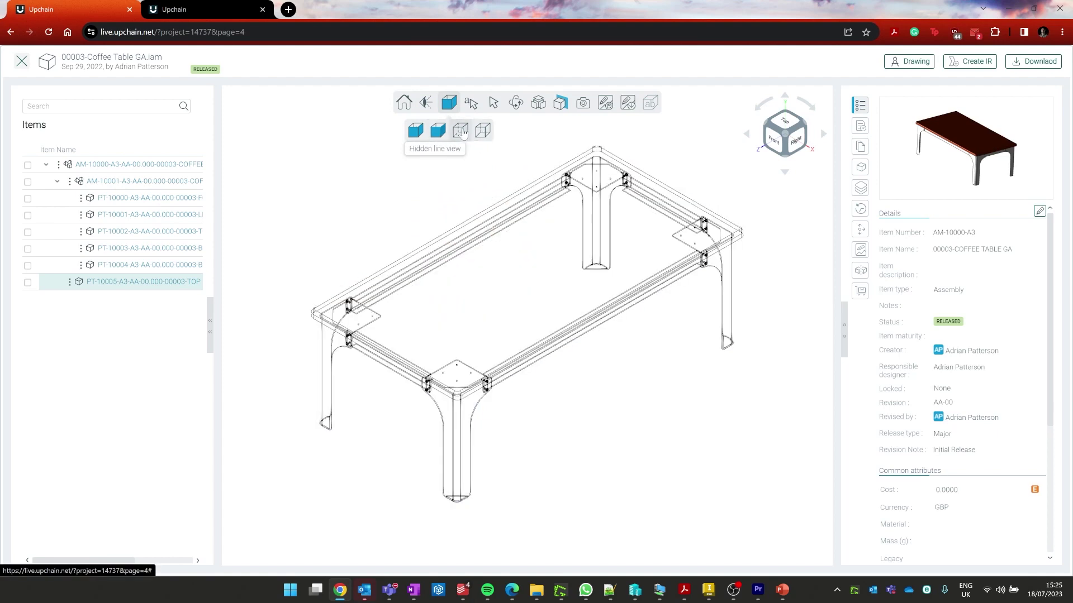
pyautogui.click(437, 132)
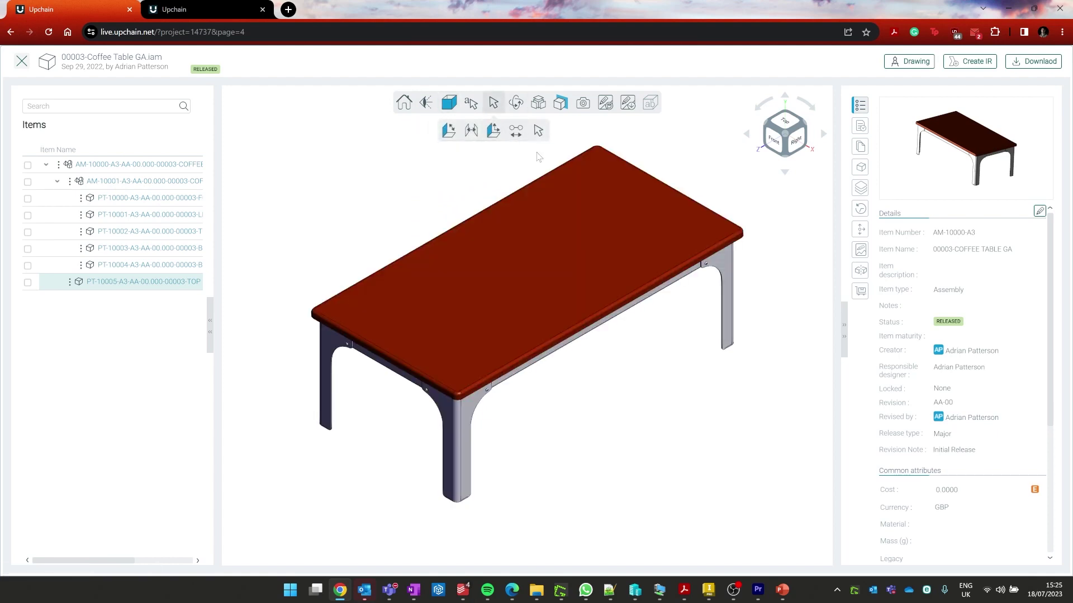
# - Explode the coffee table assembly to inspect its parts and corner hardware, and collapse it fully again
pyautogui.click(540, 105)
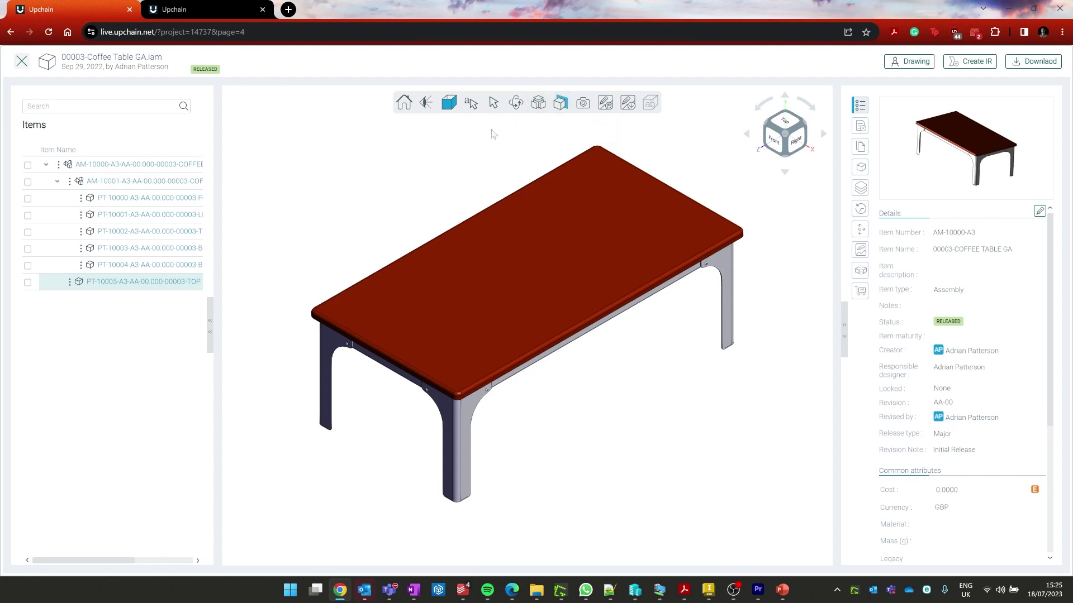
pyautogui.moveTo(542, 103)
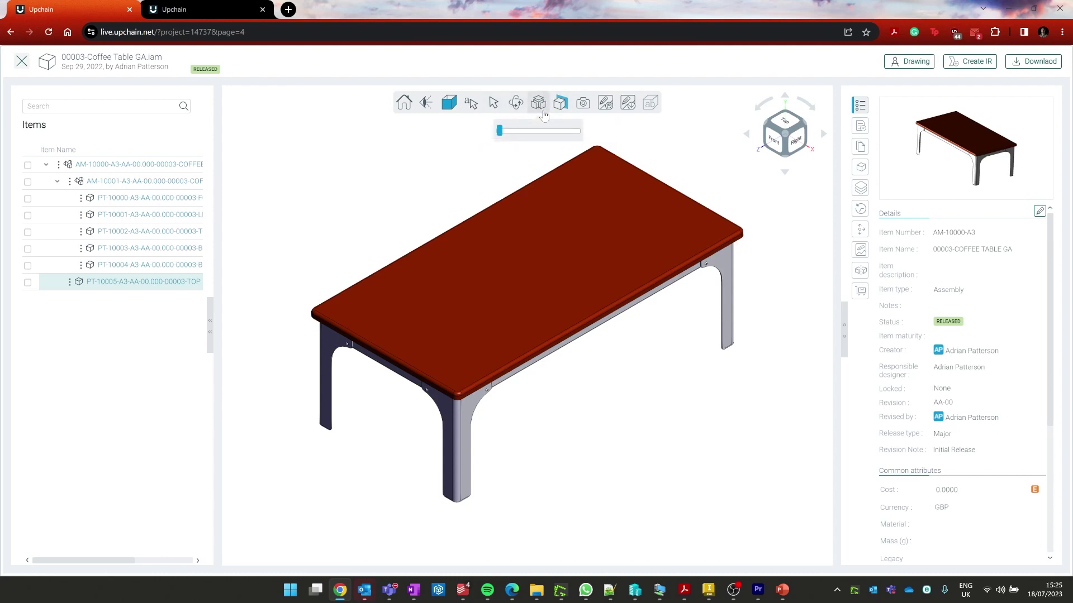
pyautogui.moveTo(499, 132); pyautogui.dragTo(517, 135)
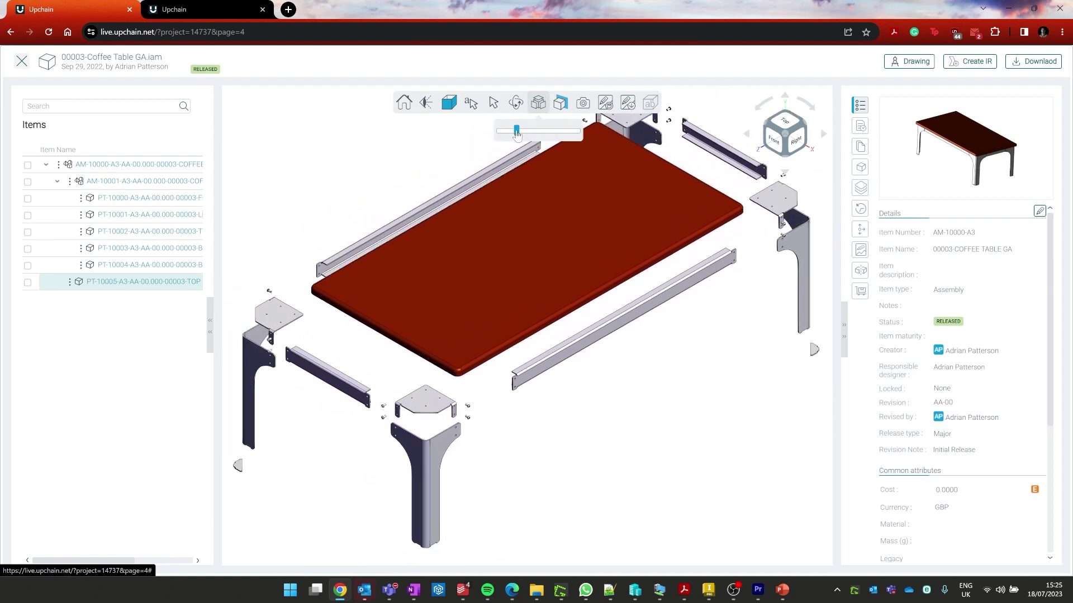
pyautogui.scroll(-5, 423, 216)
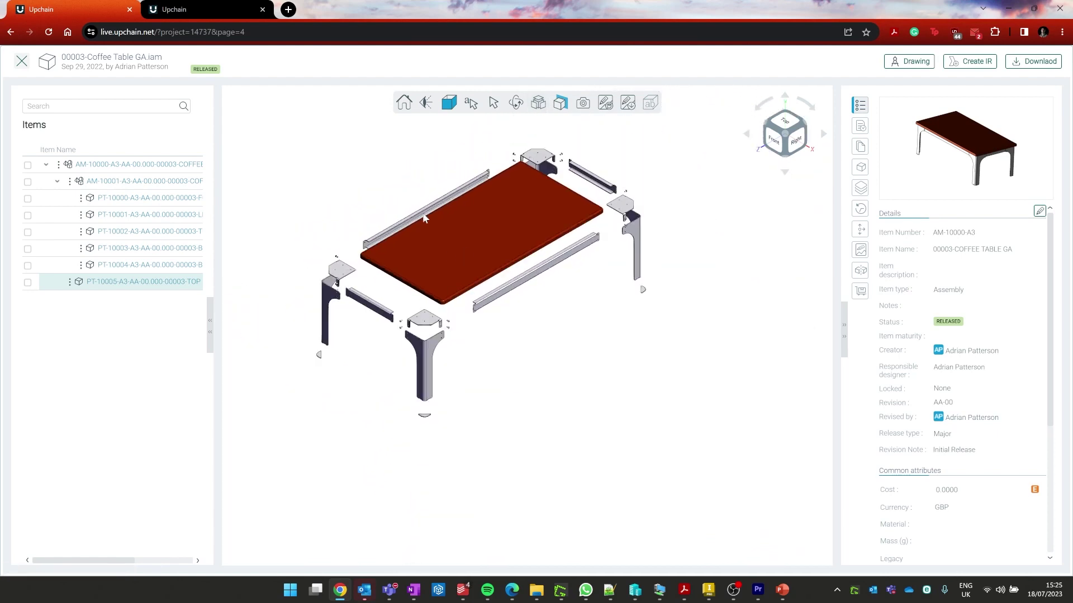
pyautogui.scroll(5, 465, 367)
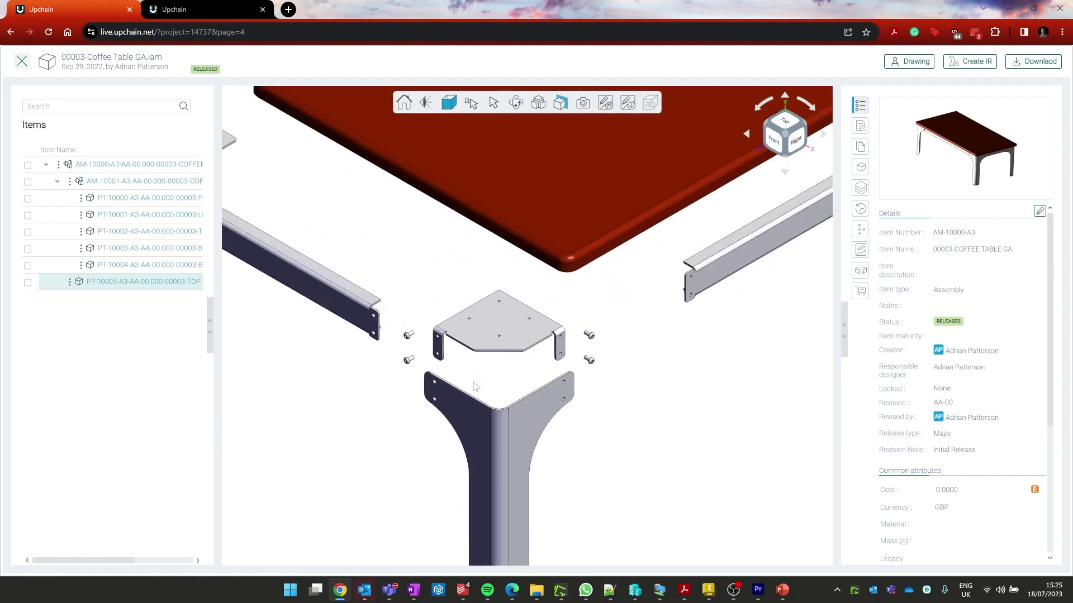
pyautogui.scroll(-5, 559, 328)
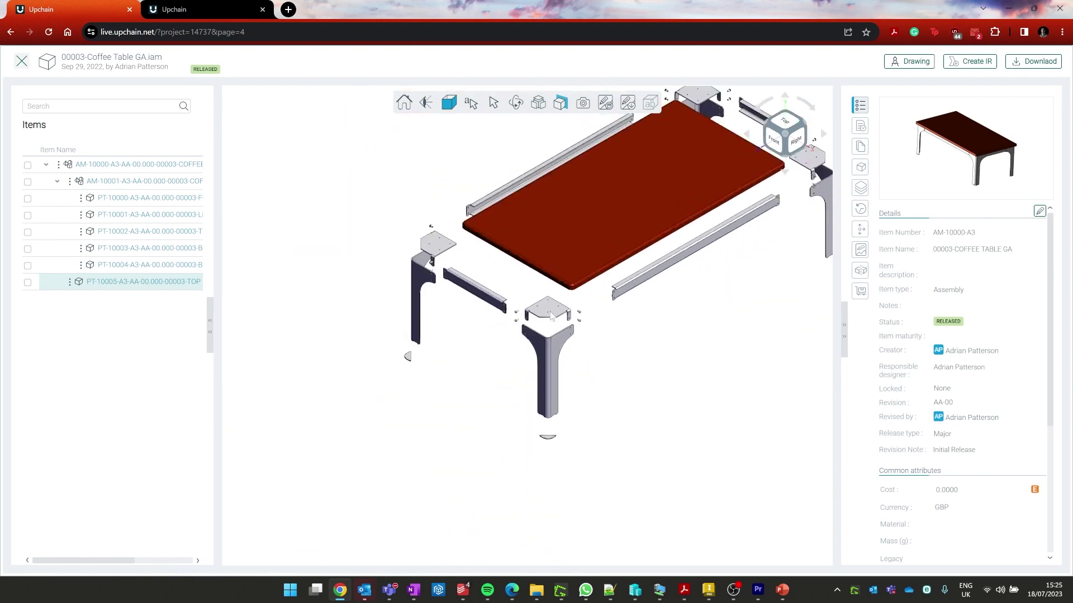
pyautogui.click(538, 102)
pyautogui.moveTo(535, 130); pyautogui.dragTo(498, 133)
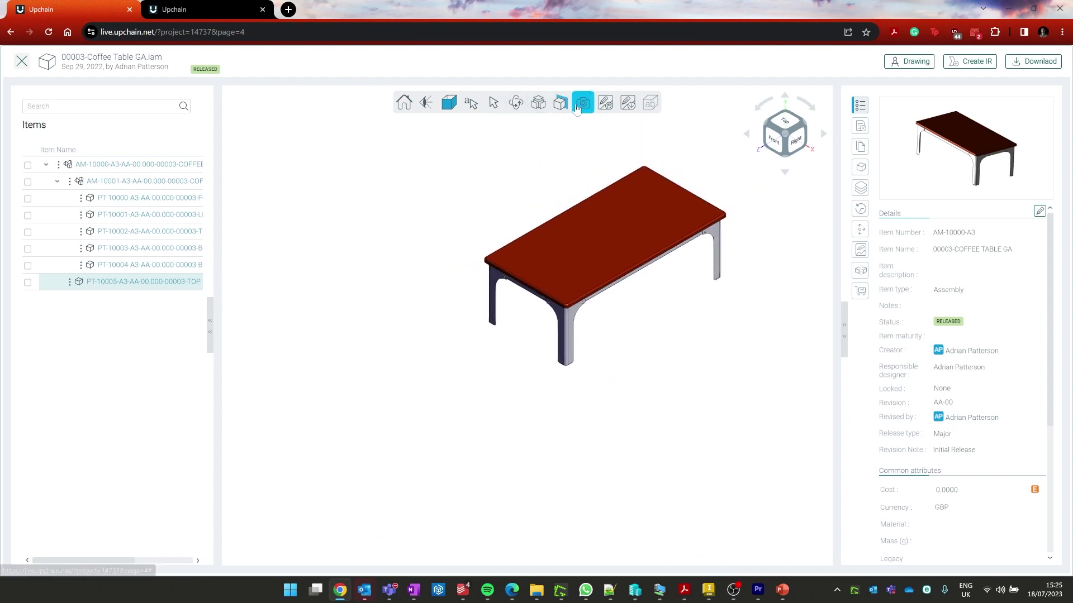
# - Section the coffee table with the X cutting plane, inspect the cut, and remove the section
pyautogui.moveTo(563, 105)
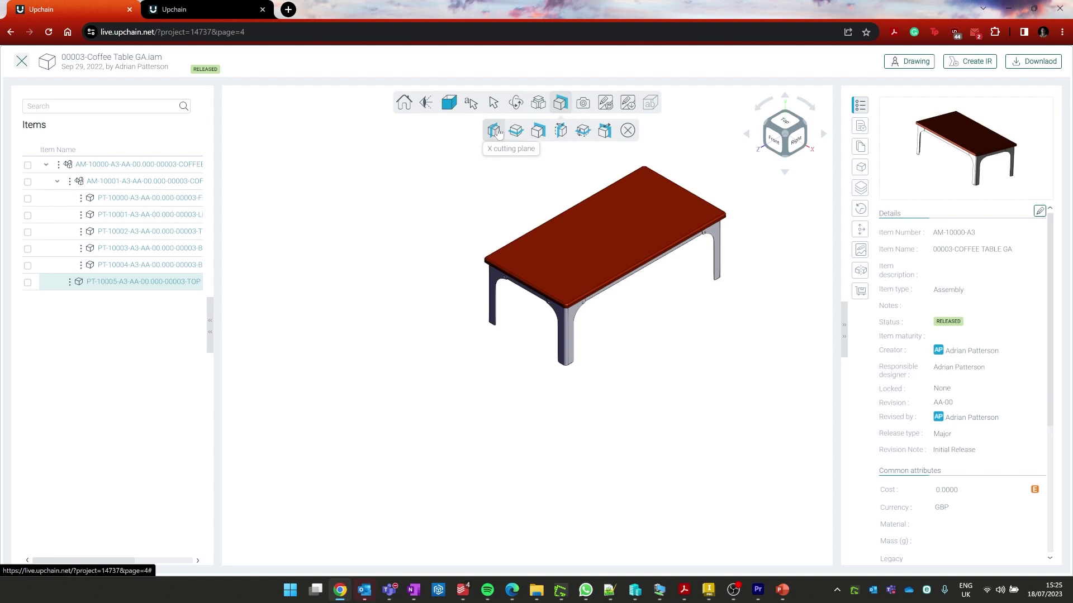
pyautogui.click(494, 132)
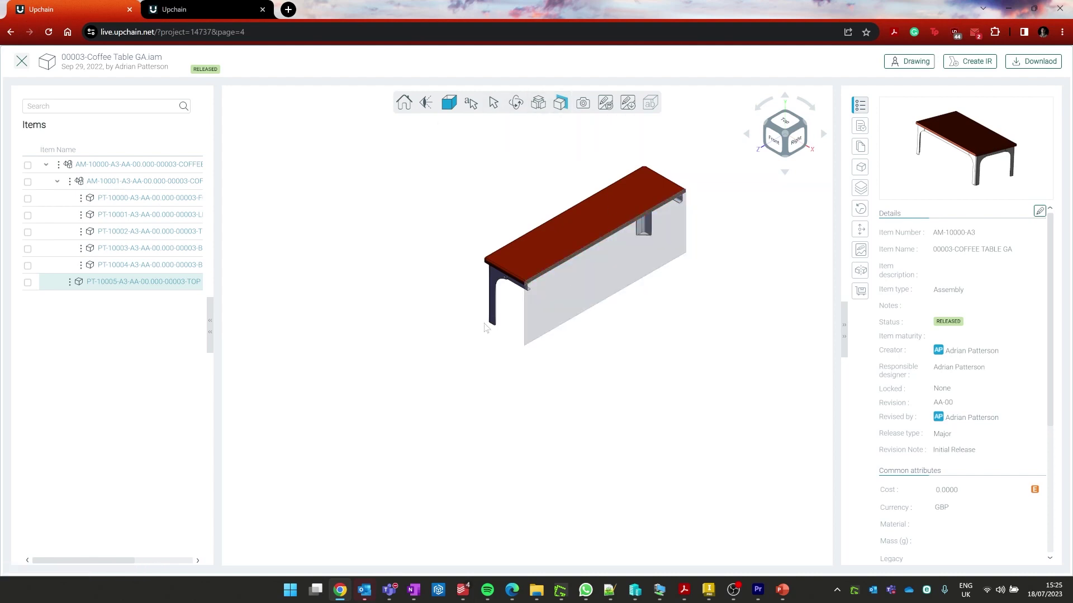
pyautogui.scroll(3, 640, 212)
pyautogui.scroll(3, 640, 210)
pyautogui.moveTo(566, 432); pyautogui.dragTo(473, 481, button='middle')
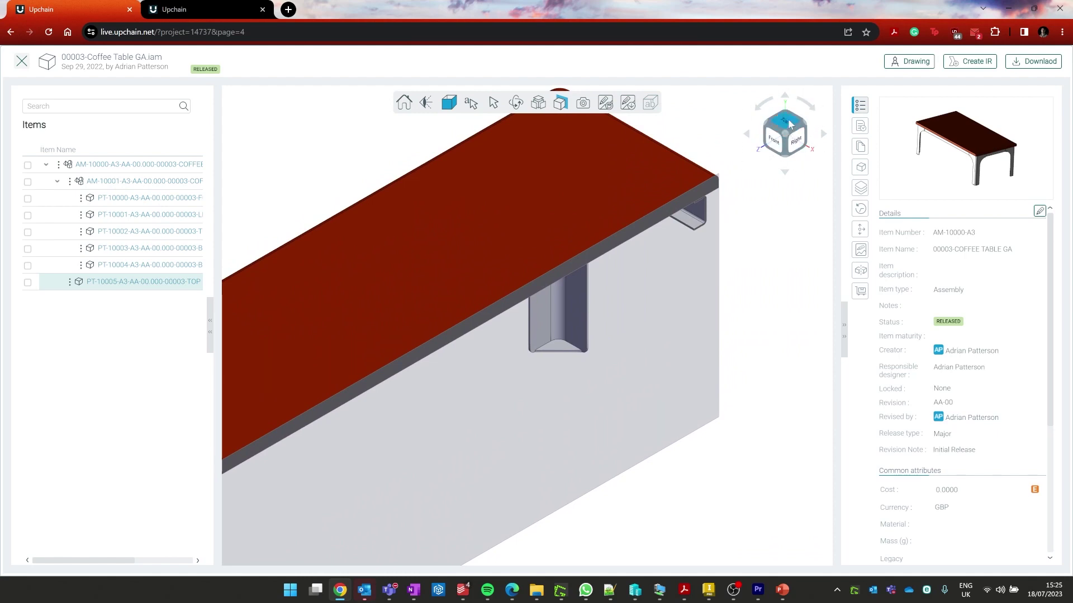
pyautogui.click(404, 102)
pyautogui.click(560, 102)
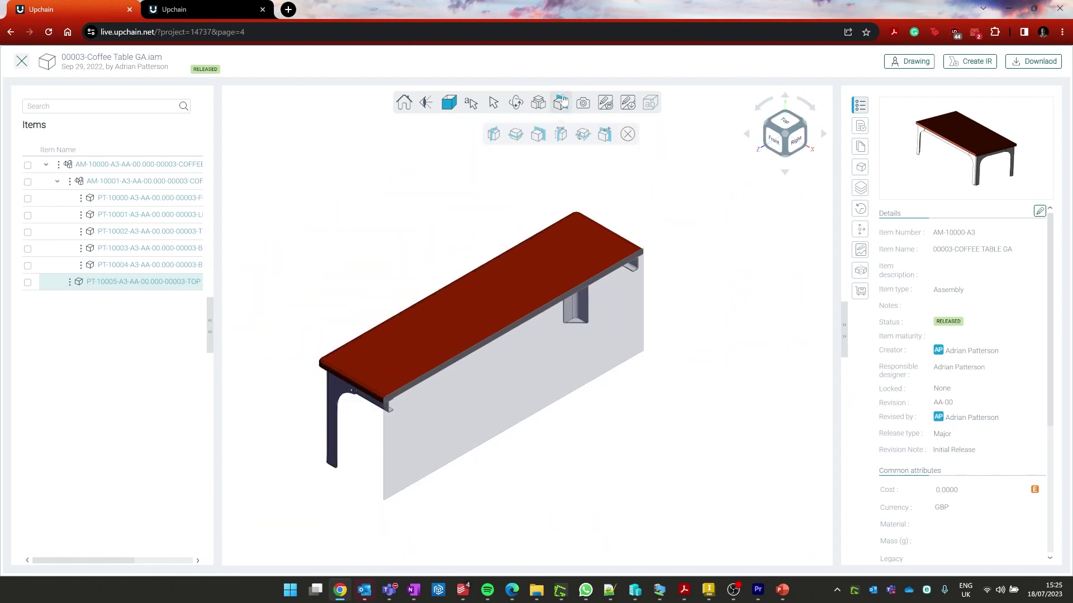
pyautogui.click(628, 130)
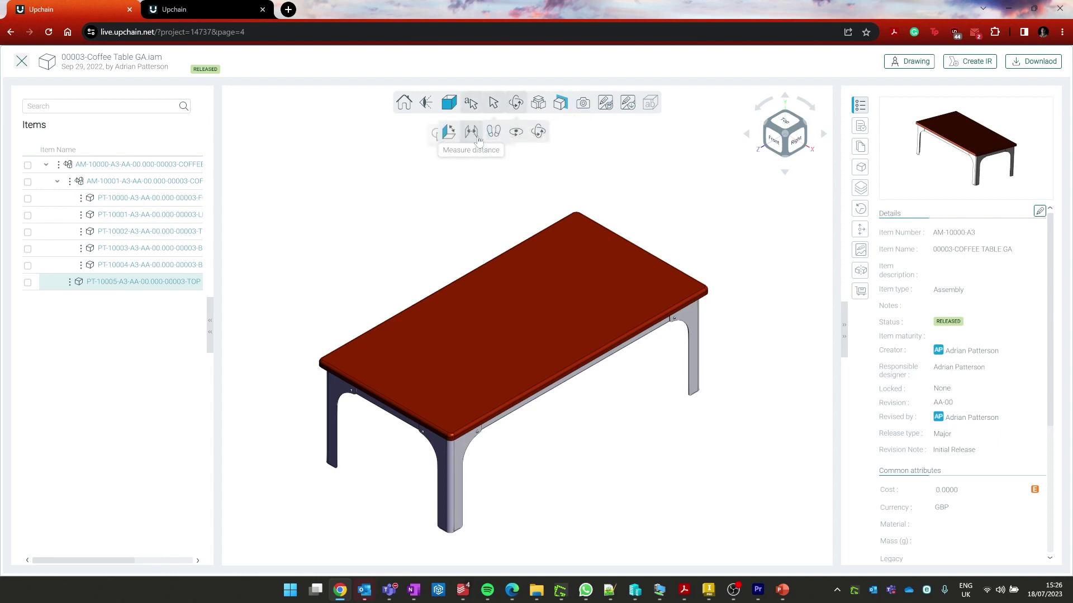
# - Draw two red circle markups: a large one around the table's front end and a smaller one beside the far leg
pyautogui.moveTo(471, 103)
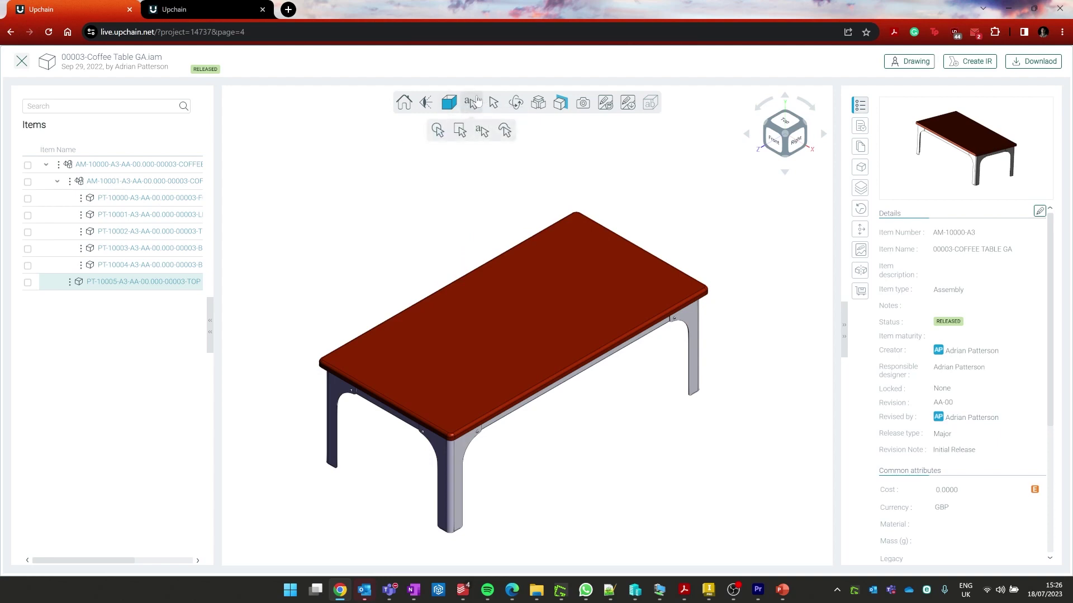
pyautogui.click(439, 130)
pyautogui.moveTo(417, 400); pyautogui.dragTo(456, 442)
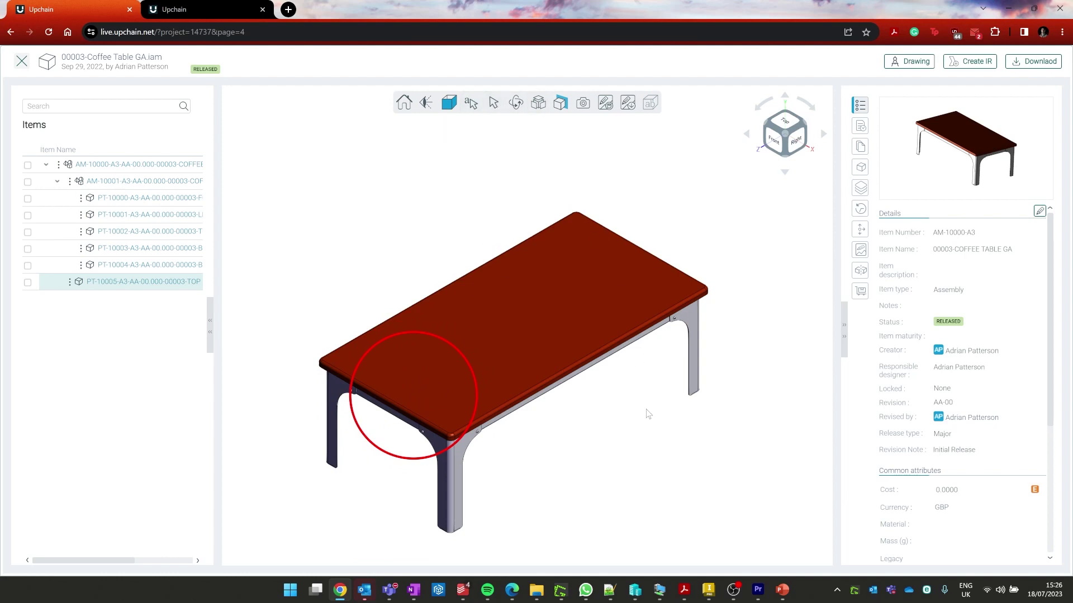
pyautogui.moveTo(654, 398)
pyautogui.mouseDown()
pyautogui.moveTo(614, 385)
pyautogui.moveTo(649, 392)
pyautogui.mouseUp()
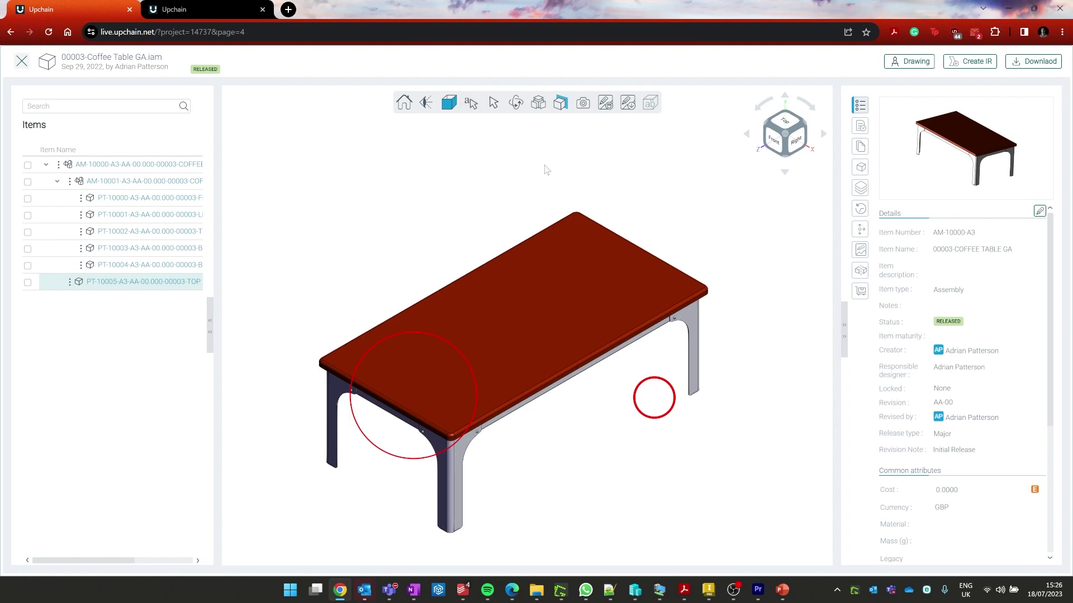
# - Draw a third small red circle markup below the circle beside the far leg
pyautogui.moveTo(657, 479)
pyautogui.mouseDown()
pyautogui.moveTo(687, 503)
pyautogui.moveTo(676, 480)
pyautogui.mouseUp()
# - Draw a red circle markup around the two bolts joining the leg to the long side brace
pyautogui.moveTo(499, 105)
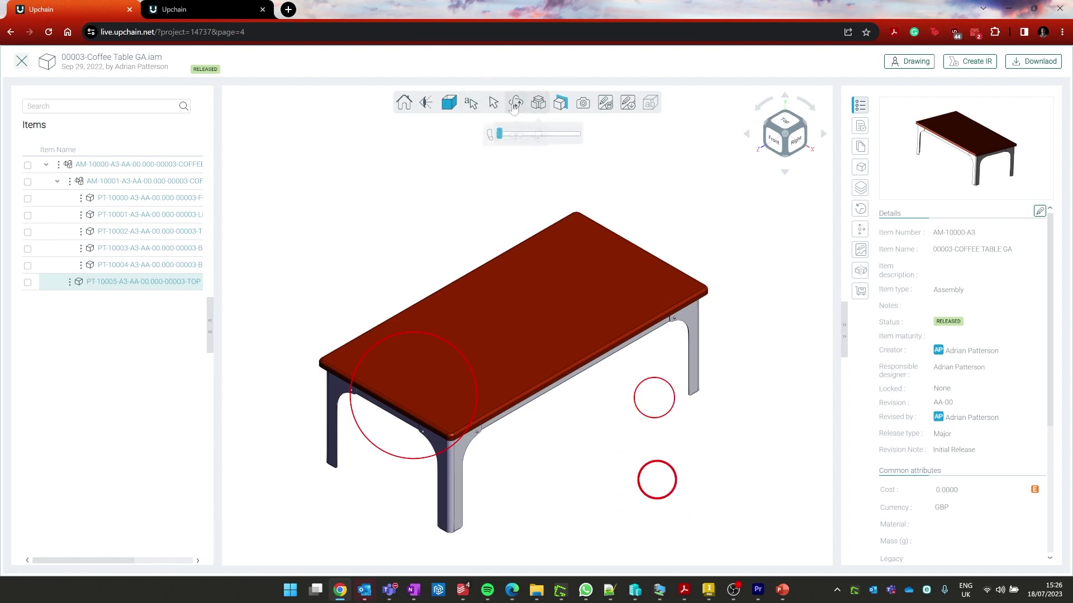
pyautogui.moveTo(649, 423); pyautogui.dragTo(453, 412)
pyautogui.scroll(6, 454, 412)
pyautogui.scroll(5, 441, 398)
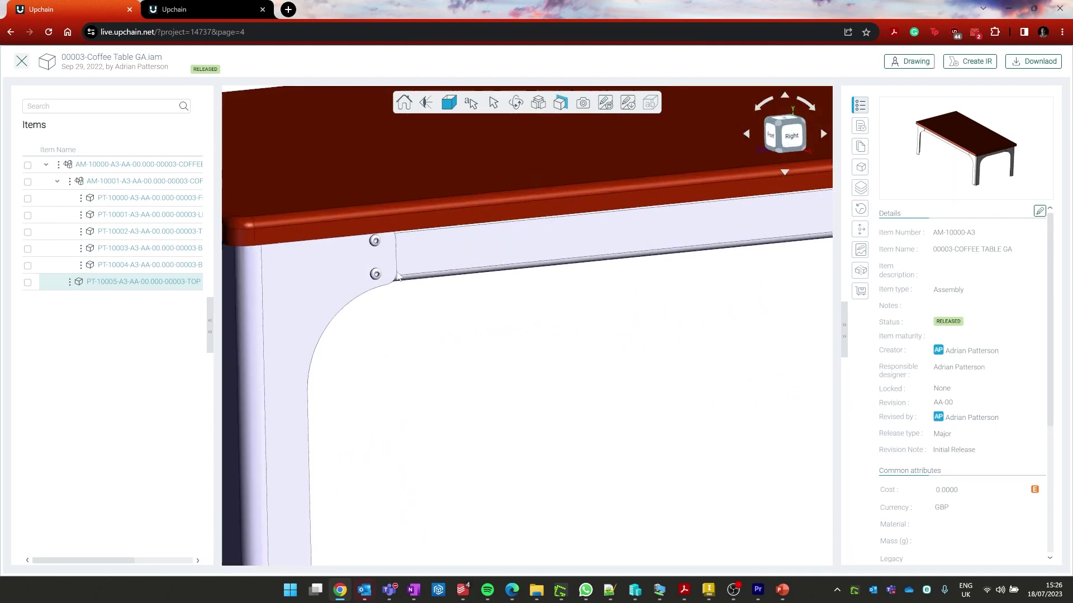
pyautogui.scroll(3, 447, 400)
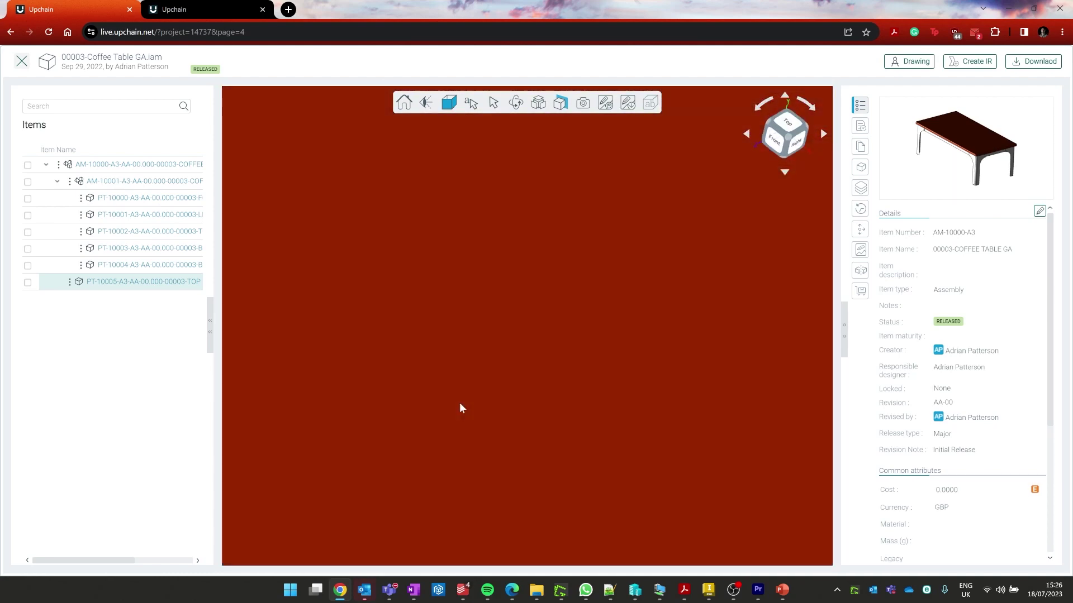
pyautogui.scroll(-4, 455, 401)
pyautogui.moveTo(524, 107)
pyautogui.moveTo(471, 103)
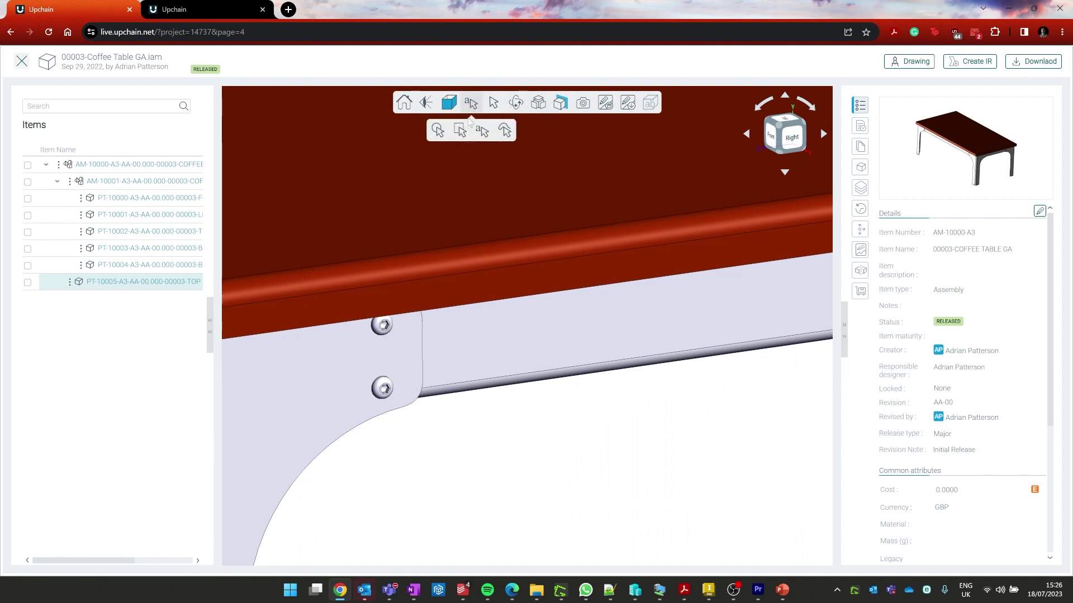
pyautogui.moveTo(367, 339); pyautogui.dragTo(446, 401)
# - Add a text markup reading "Replace with Fastener XYZ" below the brace, beside the circled bolts
pyautogui.moveTo(471, 102)
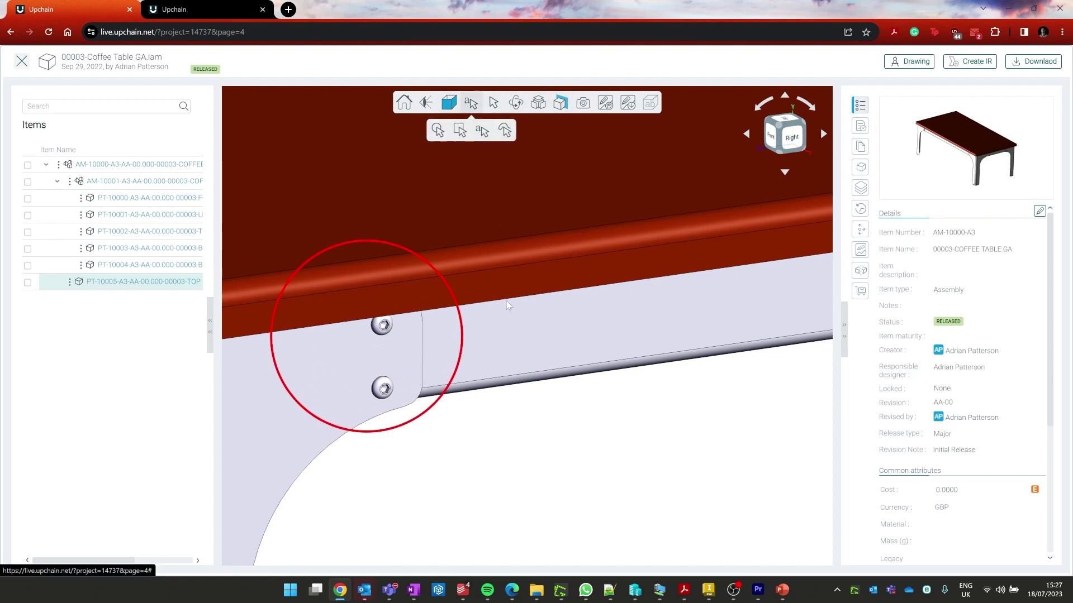
pyautogui.click(482, 133)
pyautogui.click(476, 436)
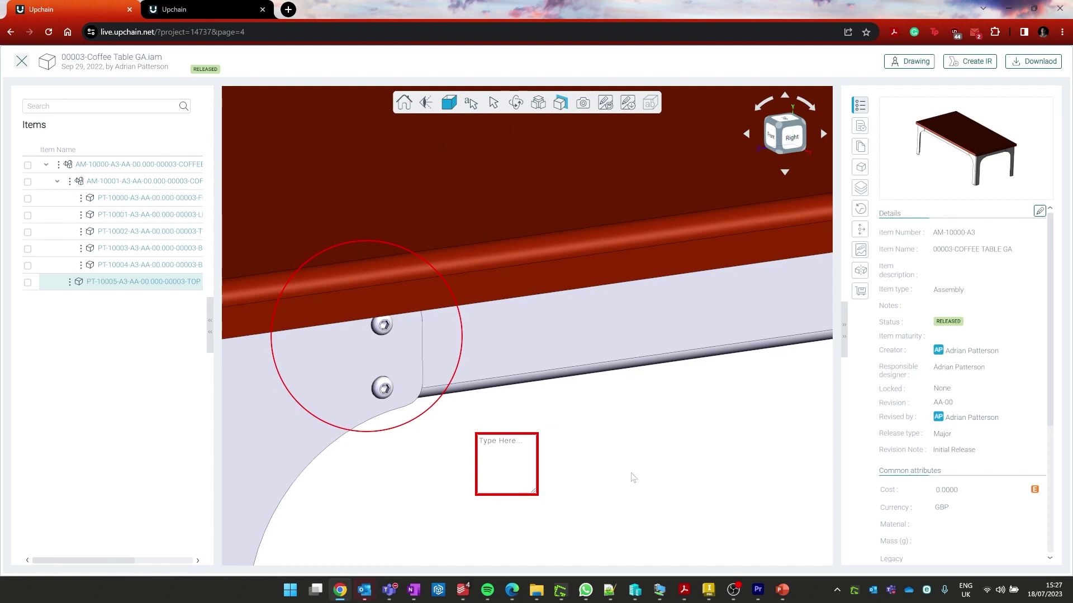
pyautogui.write('Replace')
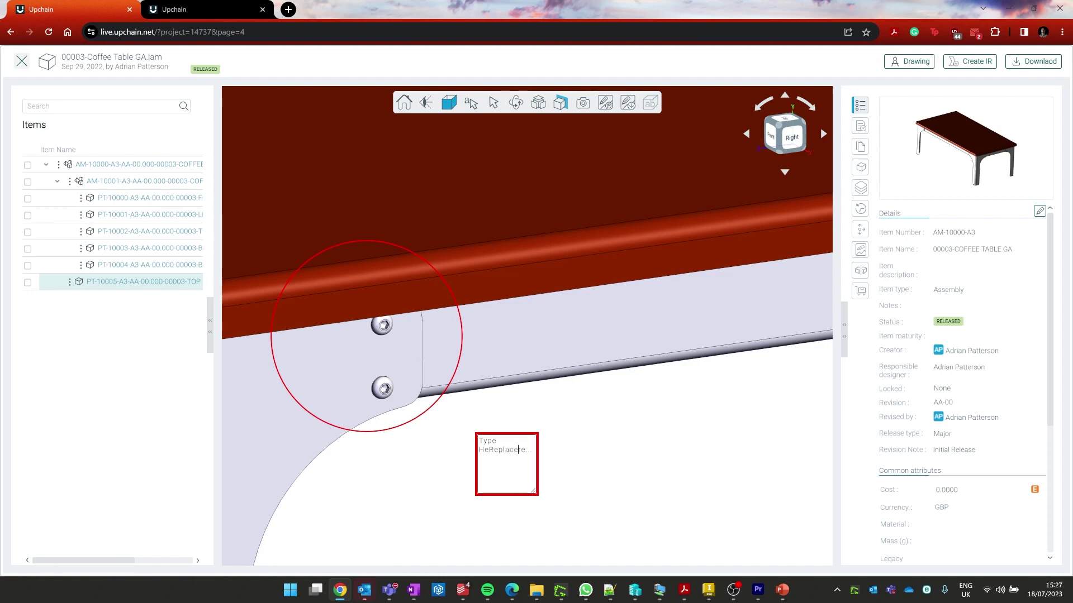
pyautogui.press('BackSpace')
pyautogui.press('BackSpace')
pyautogui.press('BackSpace')
pyautogui.press('BackSpace')
pyautogui.press('BackSpace')
pyautogui.press('BackSpace')
pyautogui.press('BackSpace')
pyautogui.press('BackSpace')
pyautogui.press('BackSpace')
pyautogui.press('BackSpace')
pyautogui.press('BackSpace')
pyautogui.press('BackSpace')
pyautogui.press('BackSpace')
pyautogui.press('BackSpace')
pyautogui.click(646, 431)
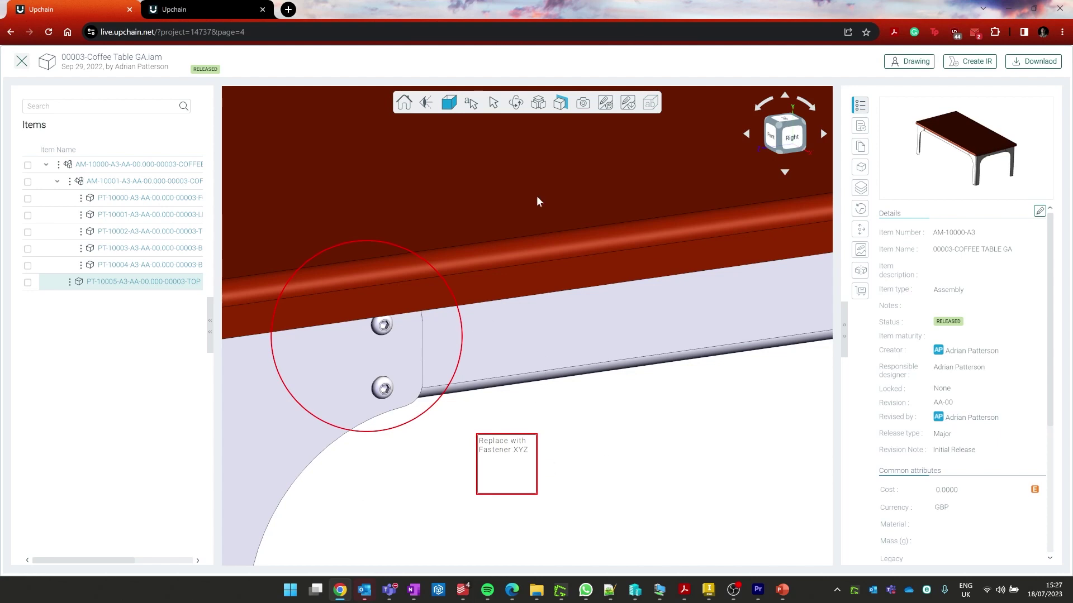
# - Save the markup under the name "Bolt Replacement" and dismiss the confirmation
pyautogui.click(538, 103)
pyautogui.click(611, 105)
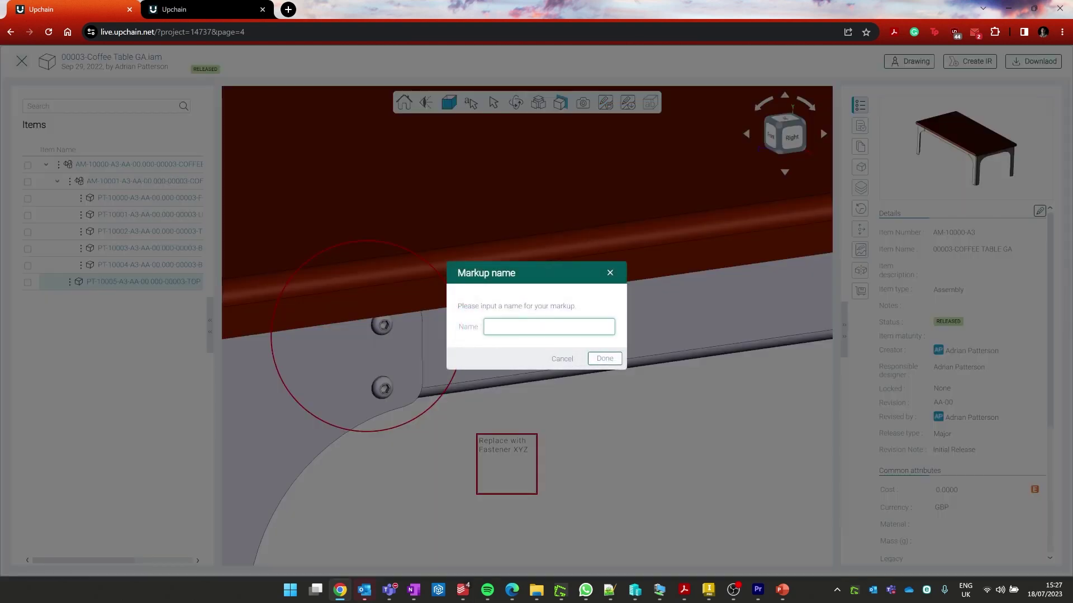
pyautogui.write('Bolt Replacement')
pyautogui.click(603, 359)
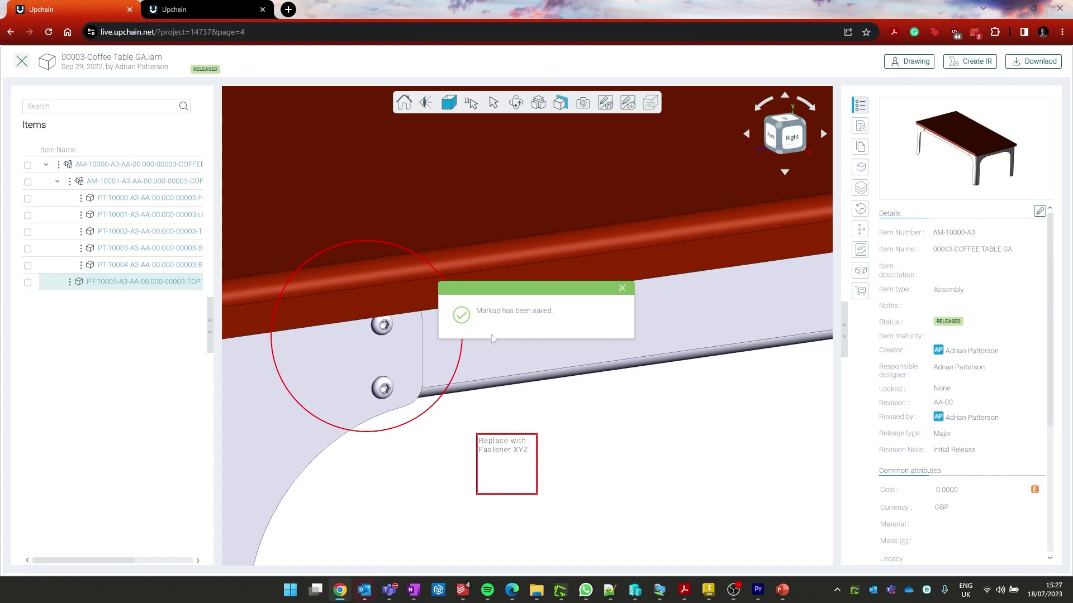
pyautogui.click(621, 286)
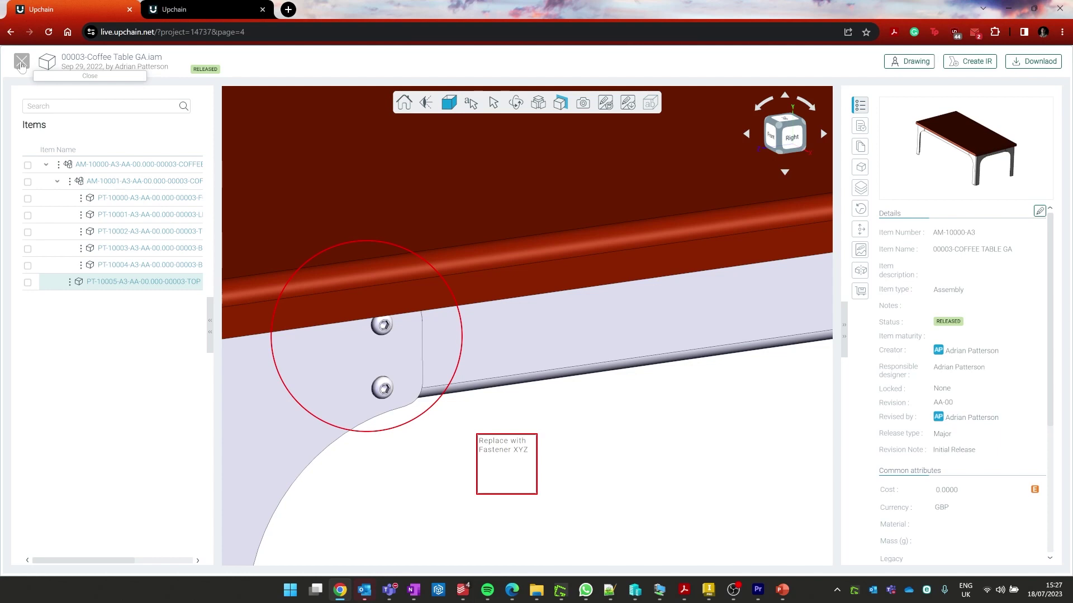
# - Close the 3D model view and open the drawing of 00003-COFFEE TABLE GA
pyautogui.click(21, 63)
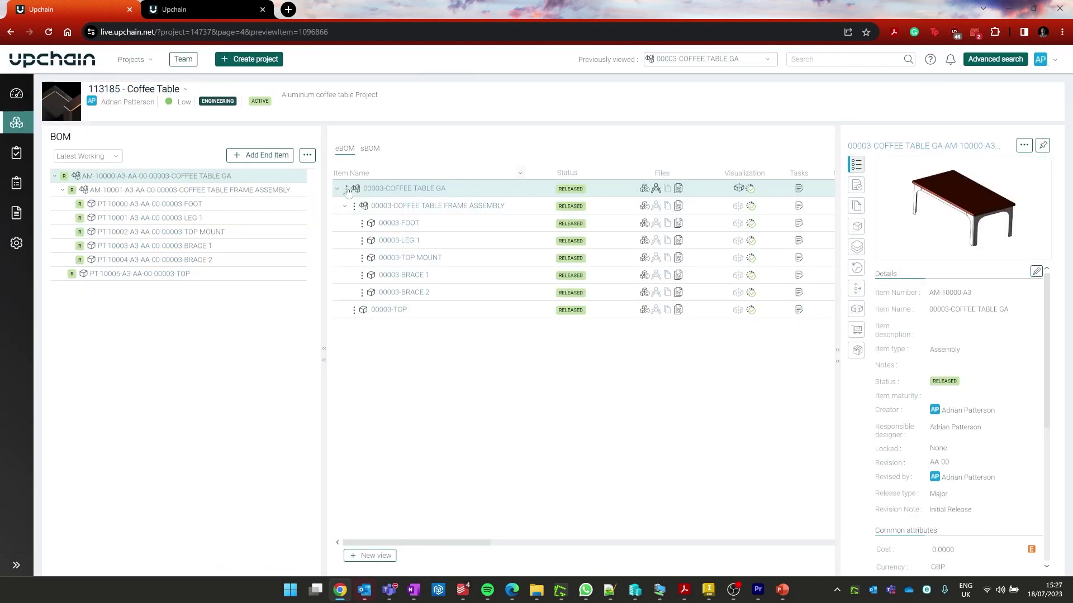
pyautogui.click(346, 189)
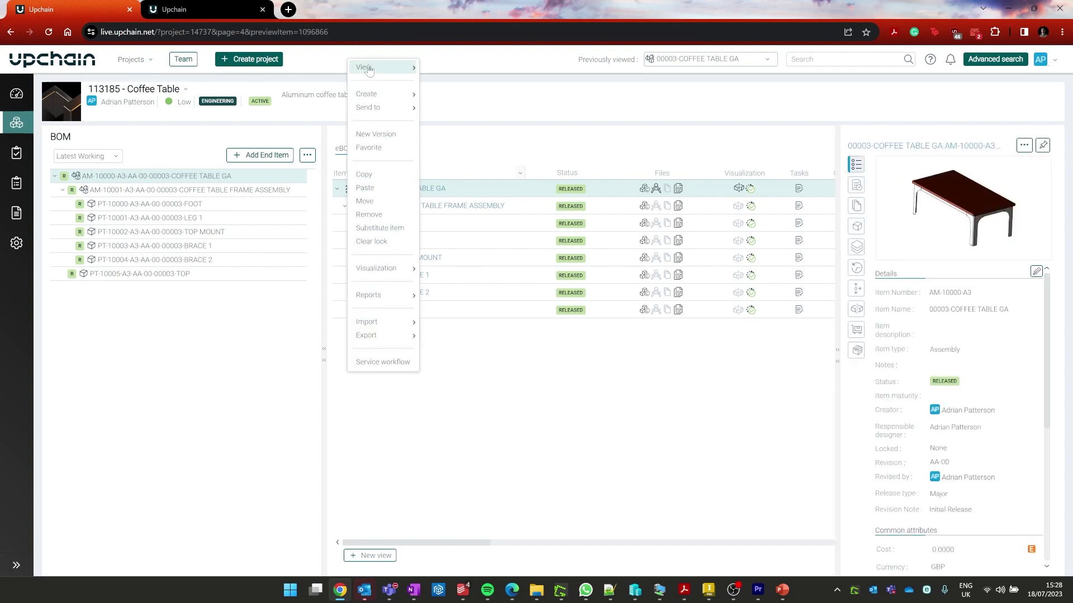
pyautogui.moveTo(374, 69)
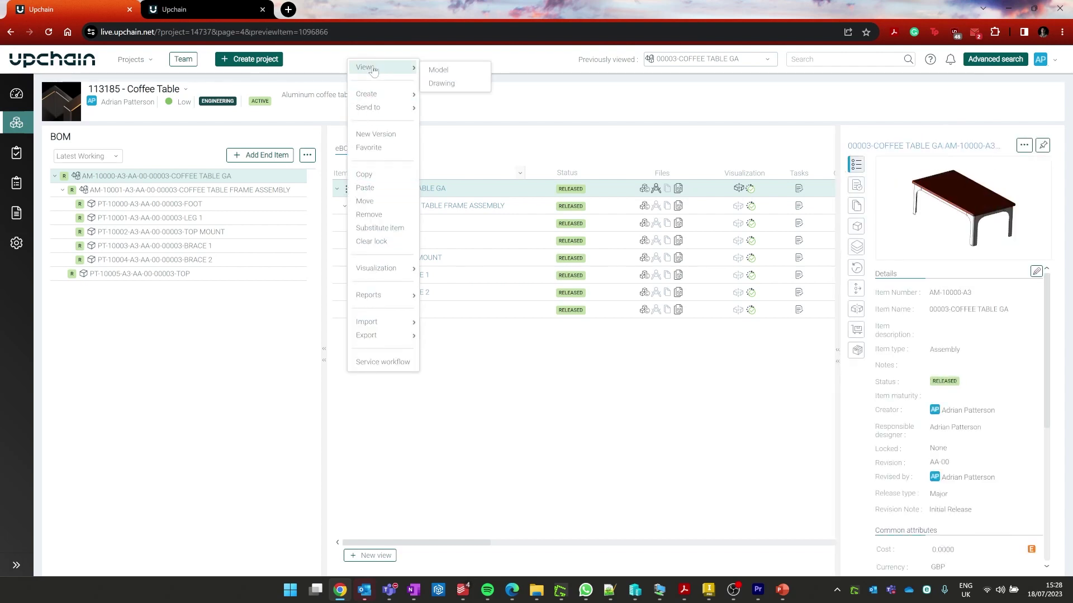
pyautogui.click(455, 89)
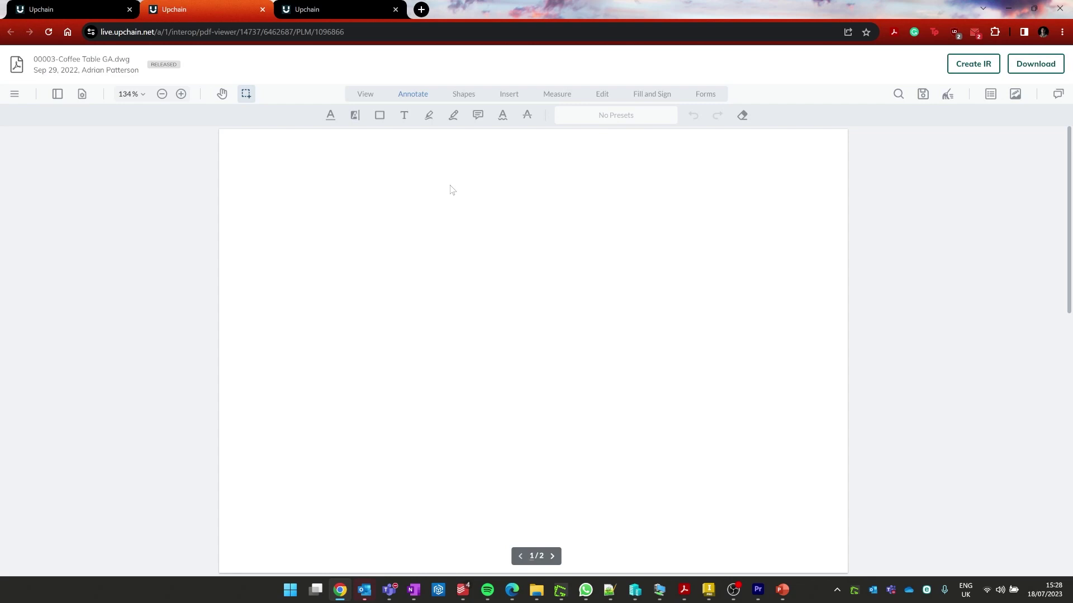
# - Review the table views, dimensions and parts list on the drawing's second page, and close the drawing
pyautogui.scroll(-6, 489, 256)
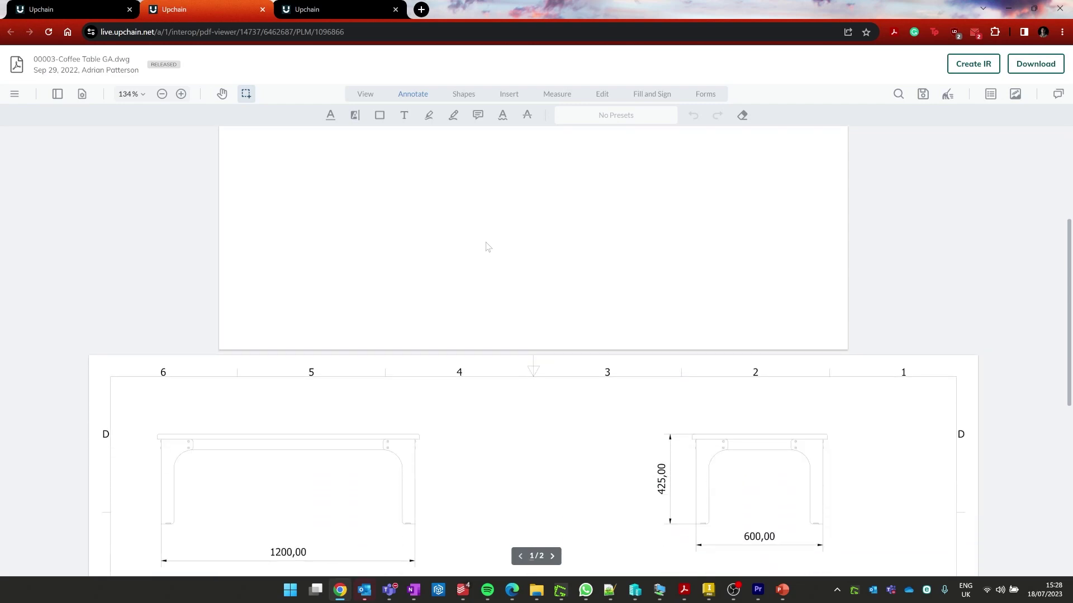
pyautogui.scroll(-3, 486, 244)
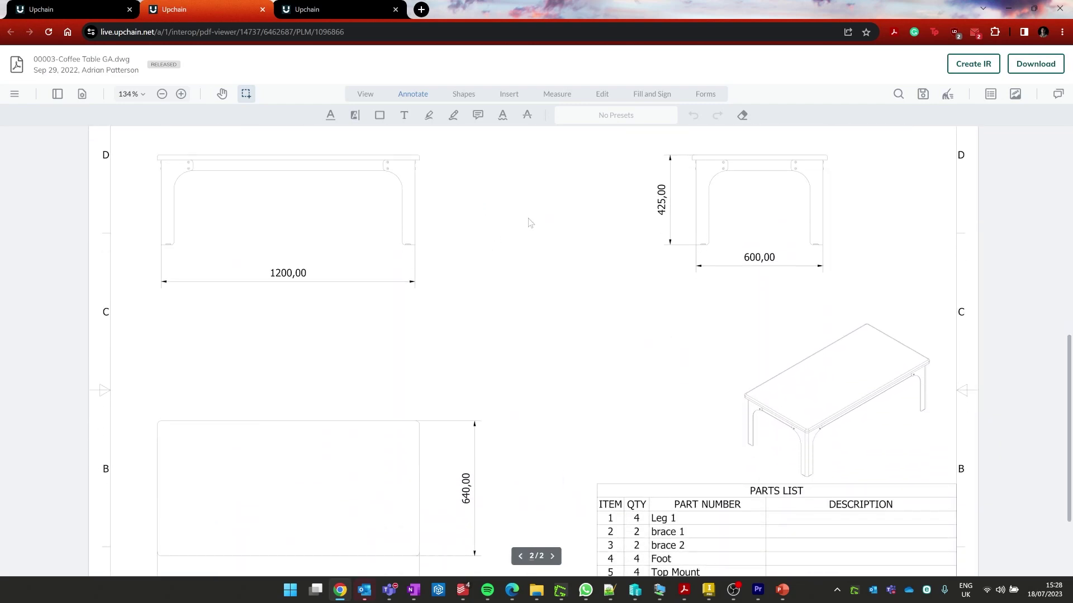
pyautogui.scroll(1, 350, 244)
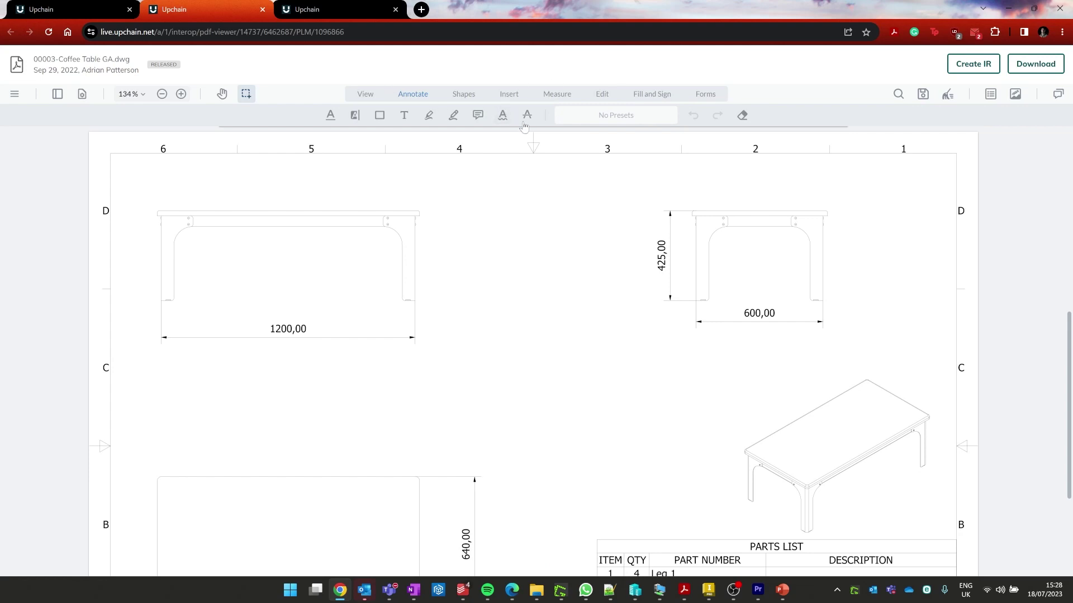
pyautogui.scroll(-3, 316, 297)
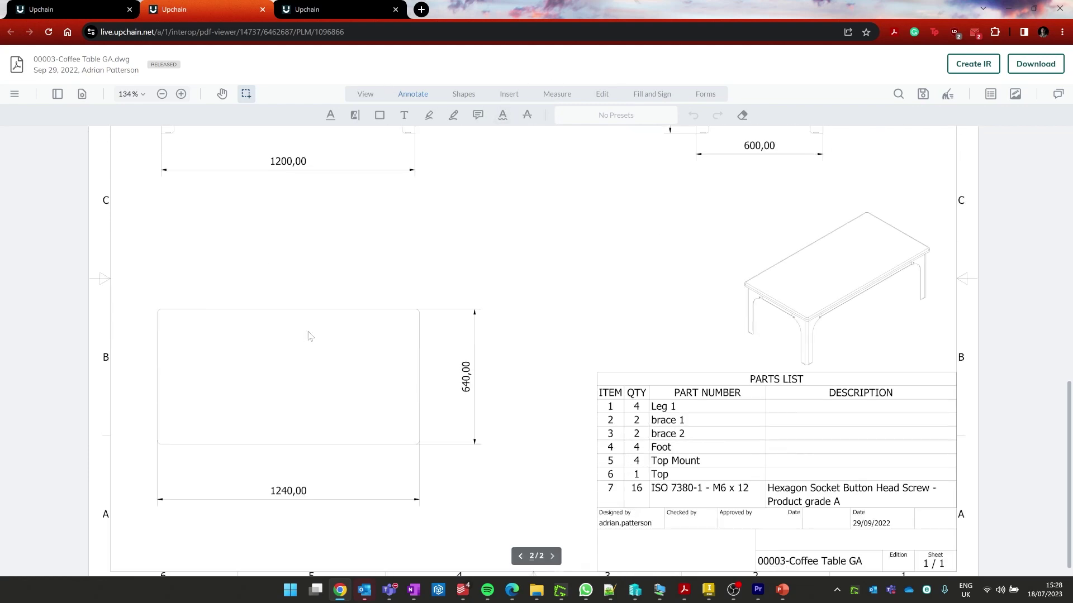
pyautogui.scroll(2, 308, 335)
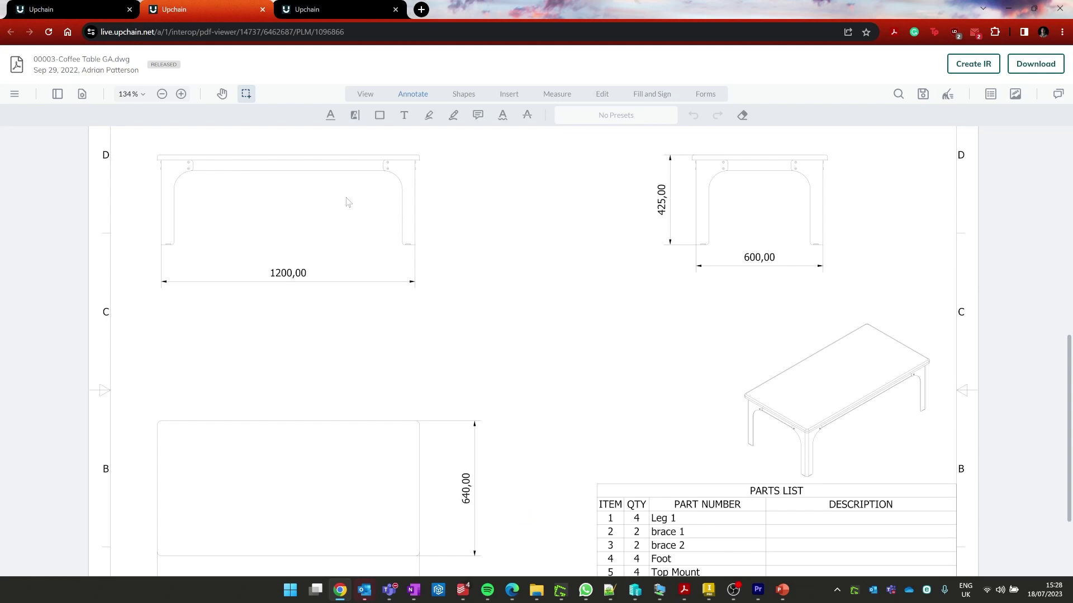
pyautogui.click(262, 9)
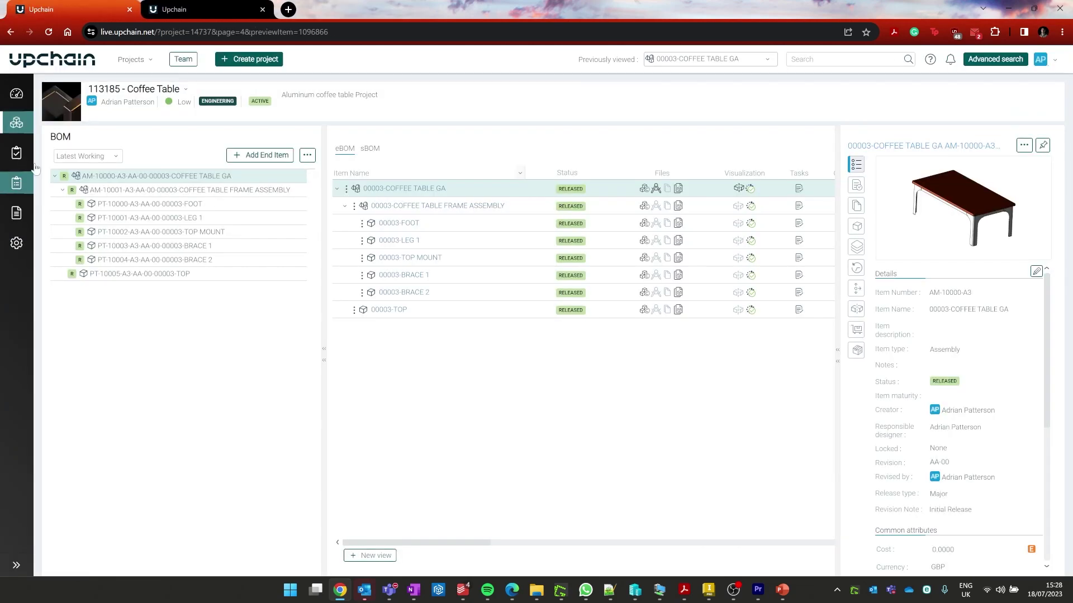
# - Open the 3D model of 00003-COFFEE TABLE GA from the BOM
pyautogui.click(346, 189)
pyautogui.moveTo(386, 67)
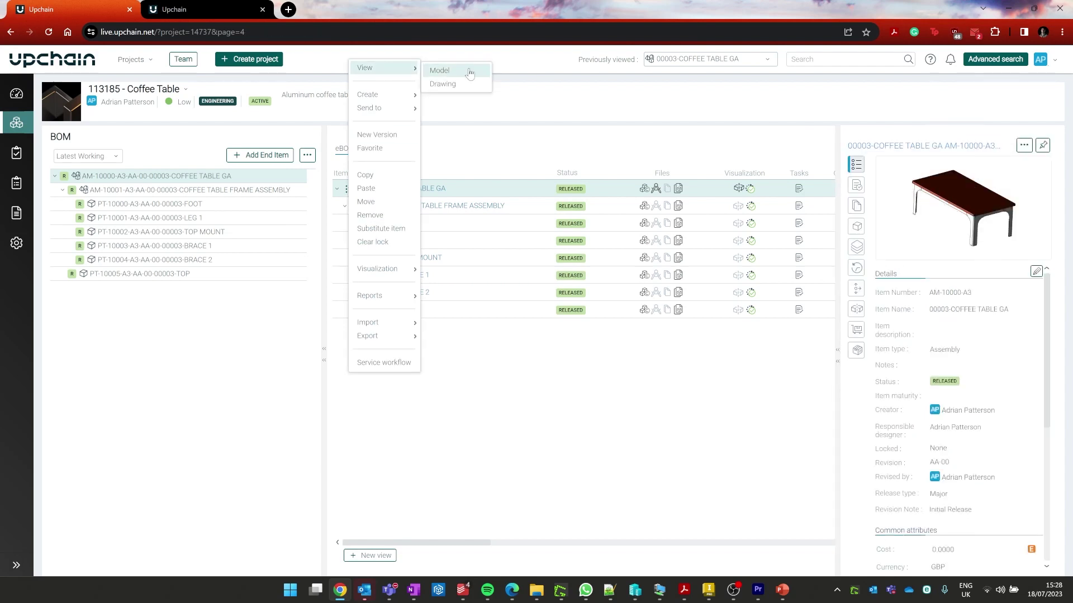
pyautogui.click(440, 71)
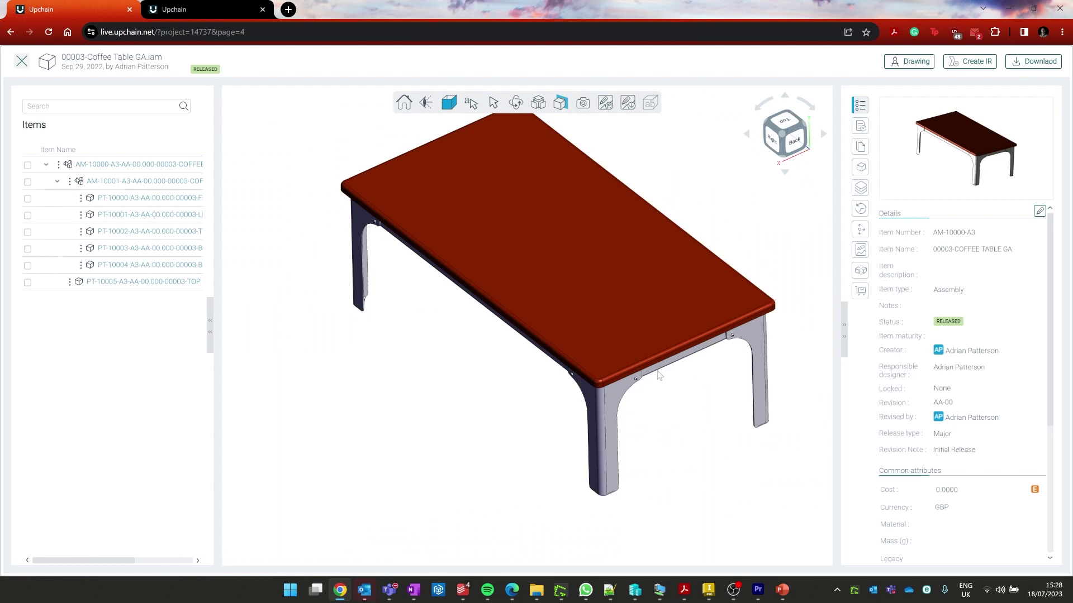
# - Measure the distance between the vertical corner edges of the two legs at one short end of the table
pyautogui.moveTo(471, 104)
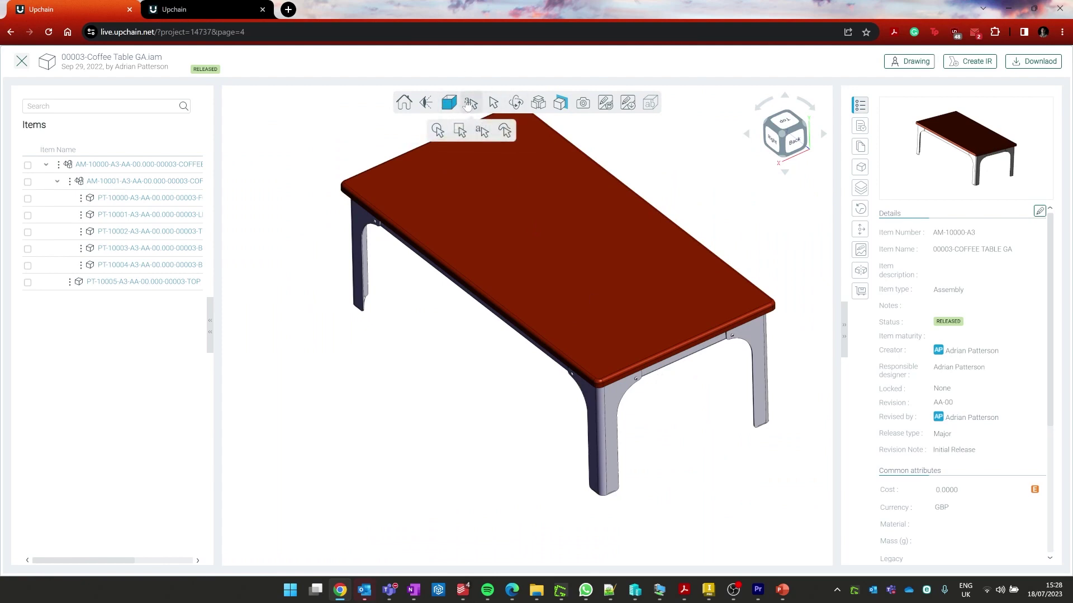
pyautogui.moveTo(561, 102)
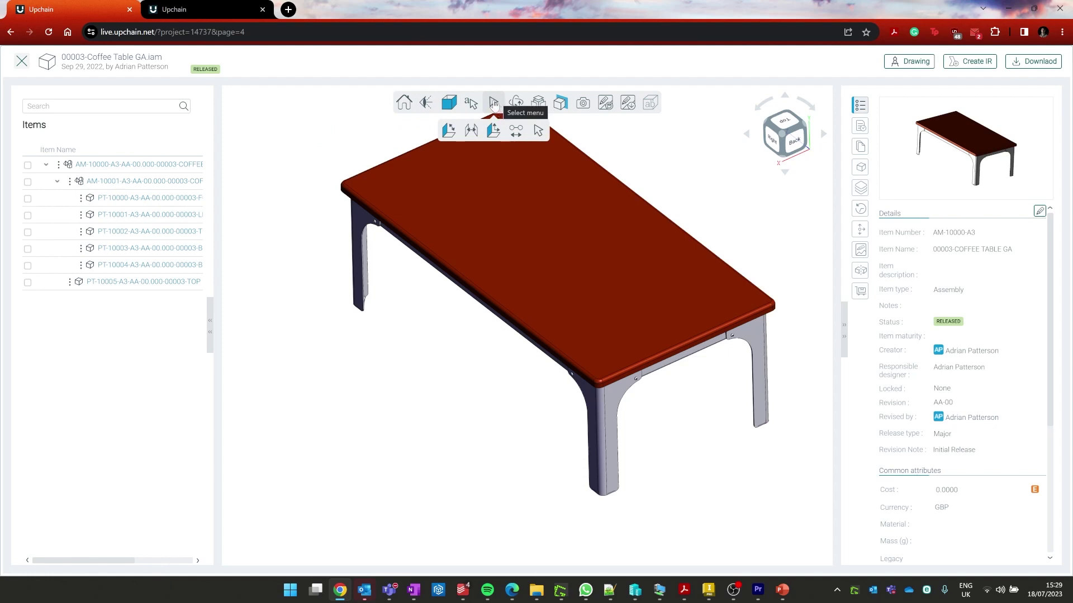
pyautogui.click(515, 130)
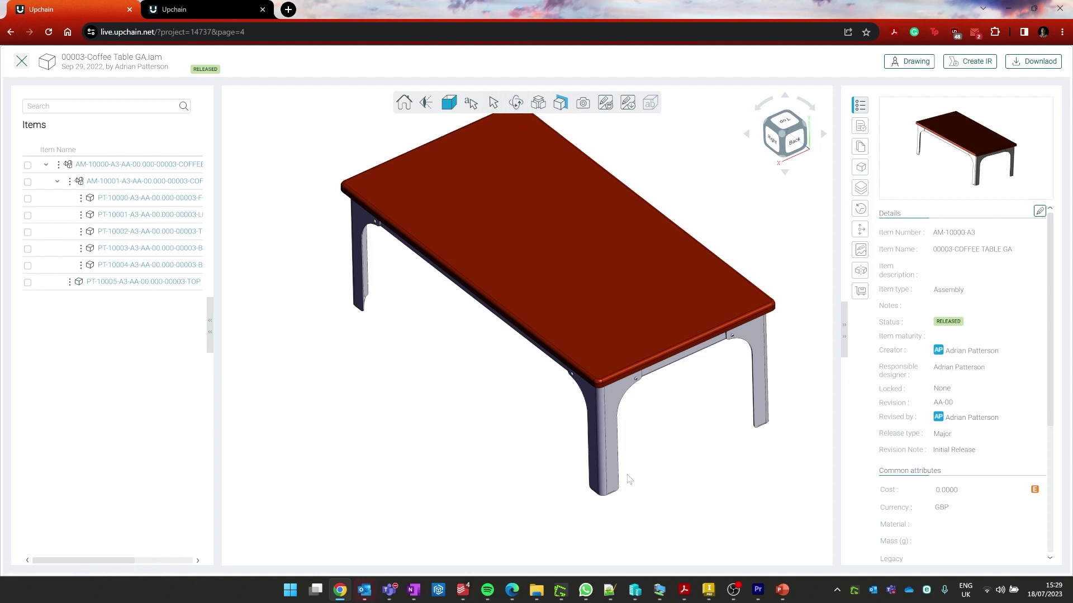
pyautogui.scroll(6, 591, 447)
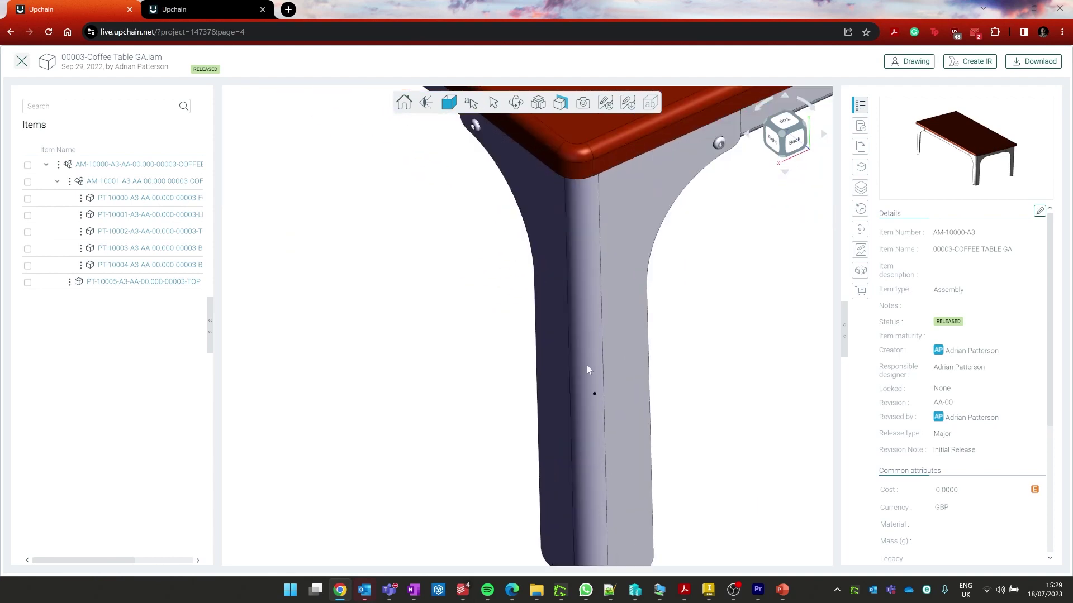
pyautogui.click(570, 410)
pyautogui.scroll(-6, 570, 410)
pyautogui.moveTo(770, 415); pyautogui.dragTo(627, 402)
pyautogui.scroll(5, 376, 363)
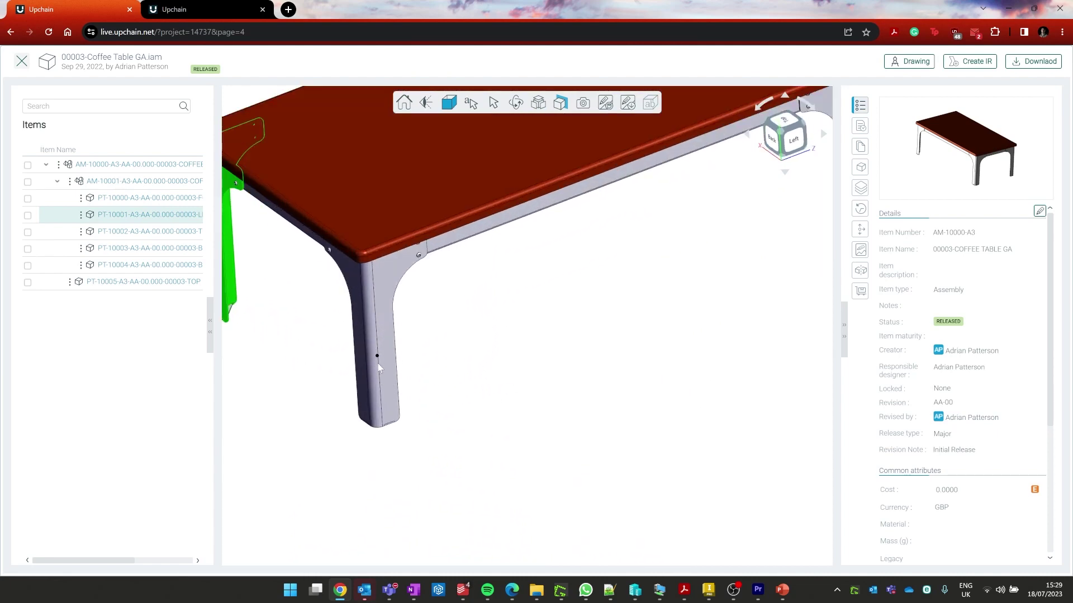
pyautogui.moveTo(361, 393); pyautogui.dragTo(503, 377, button='middle')
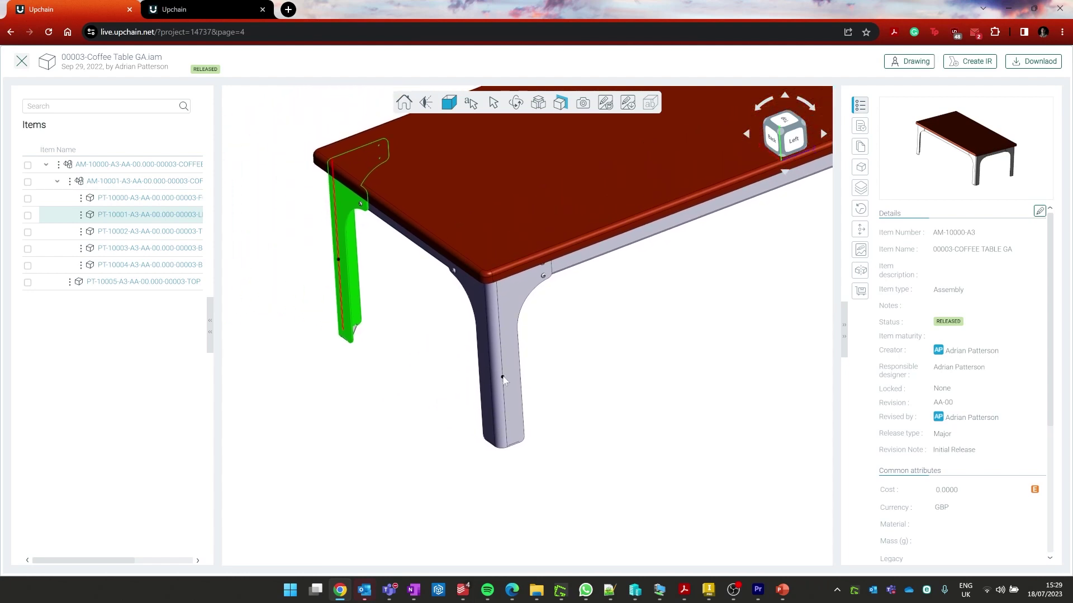
pyautogui.click(503, 378)
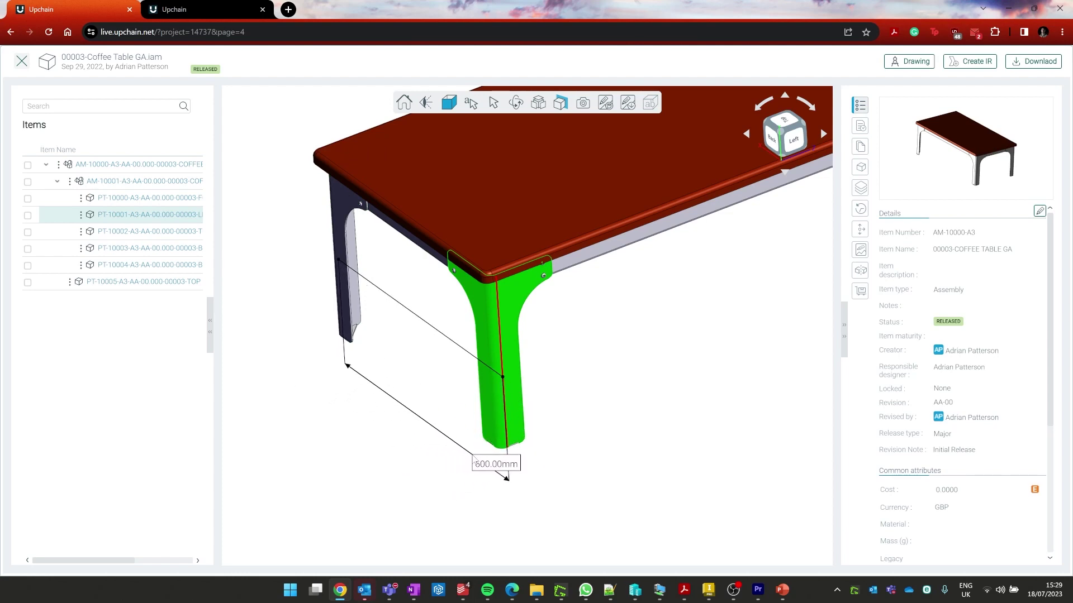
pyautogui.click(491, 461)
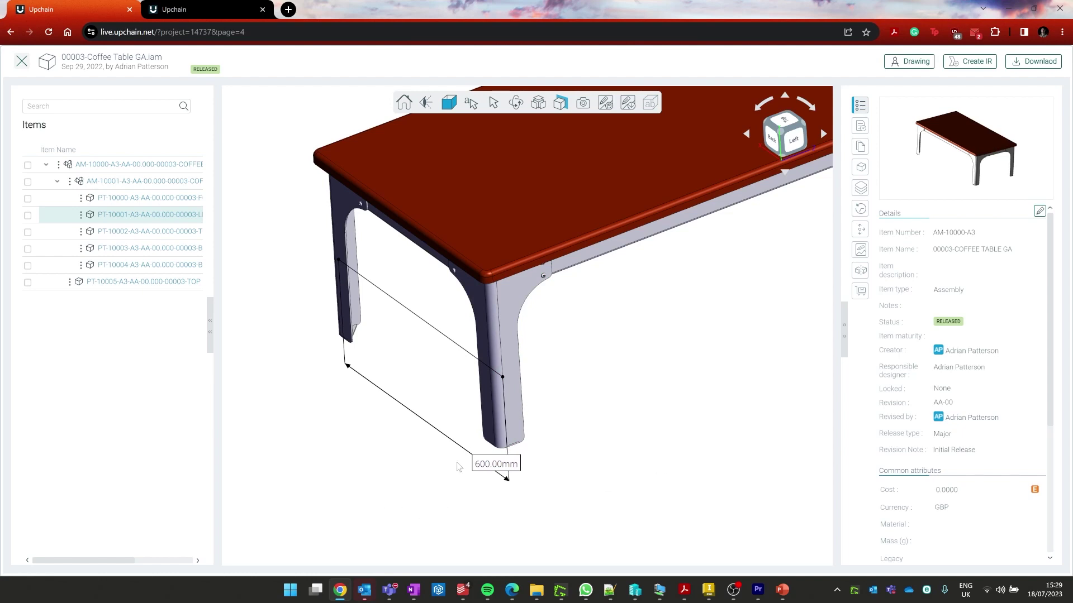
pyautogui.click(464, 105)
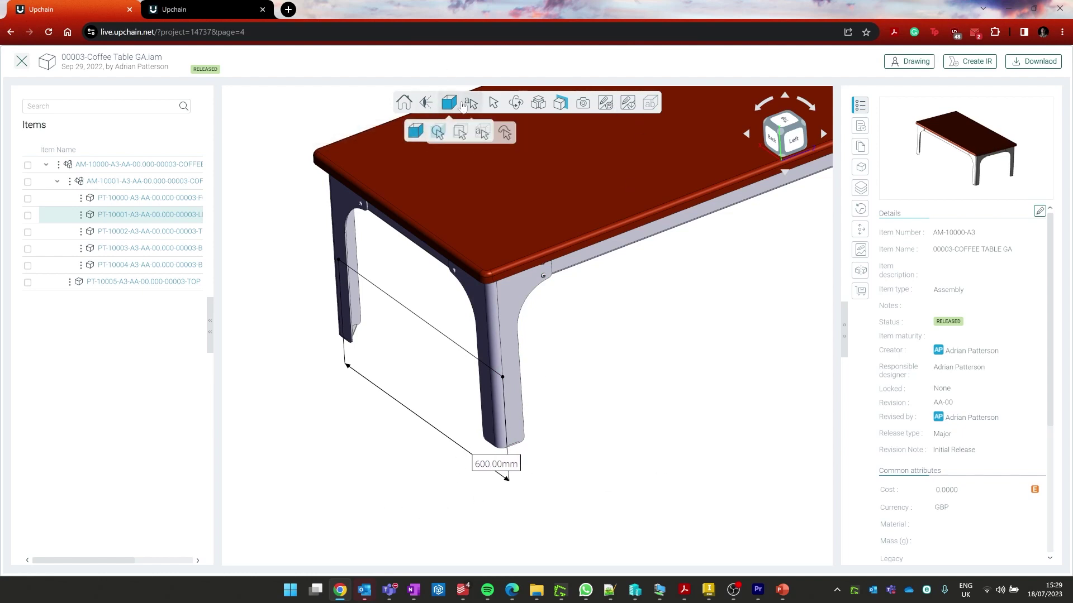
pyautogui.moveTo(460, 114)
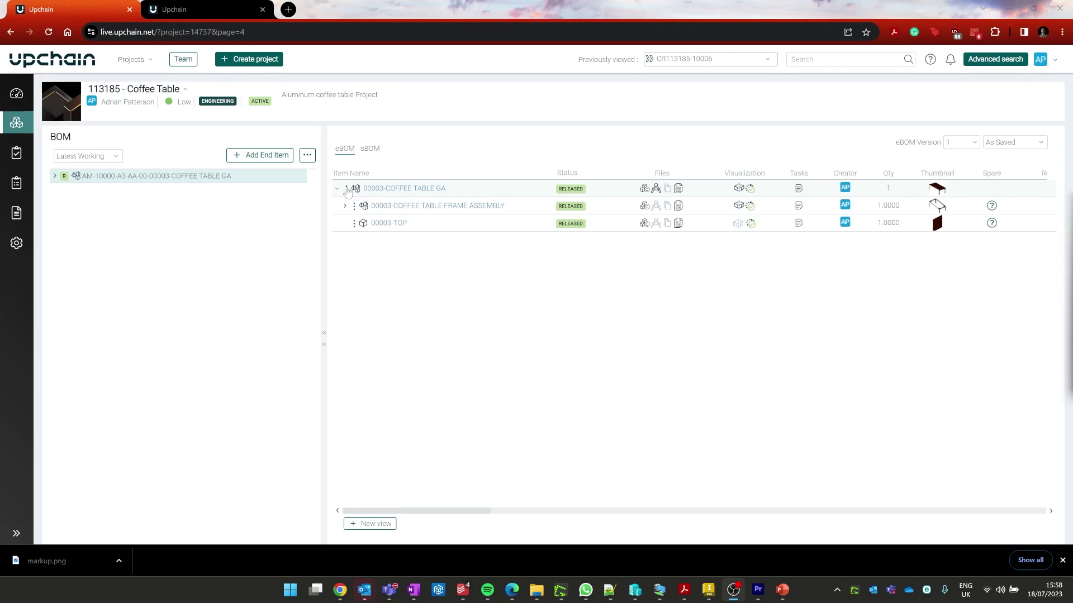
# - Create a change request for the 00003-COFFEE TABLE GA assembly from the BOM
pyautogui.click(347, 190)
pyautogui.moveTo(365, 88)
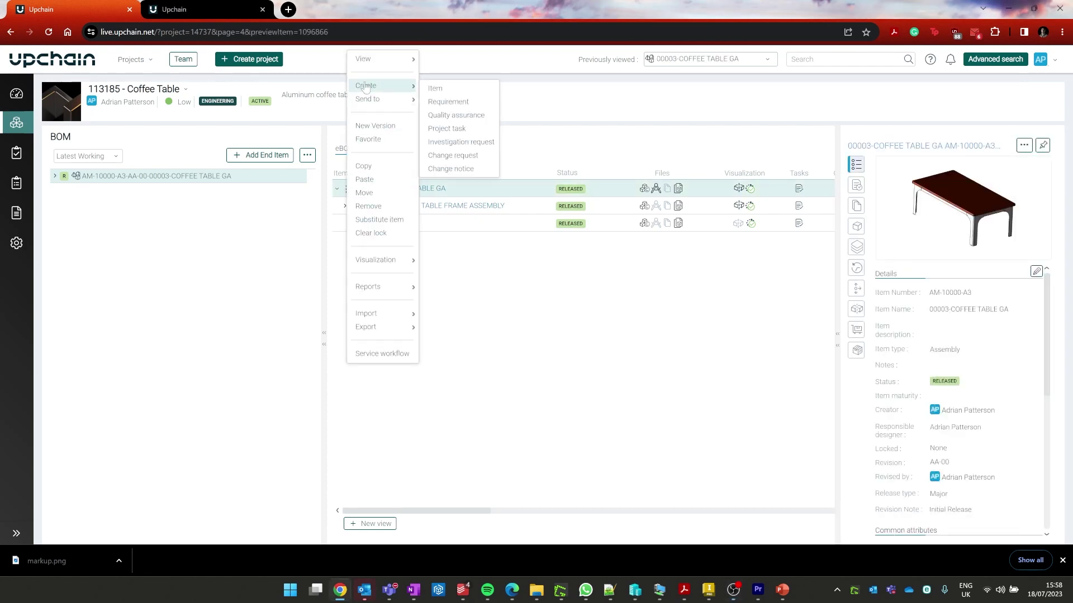
pyautogui.click(465, 159)
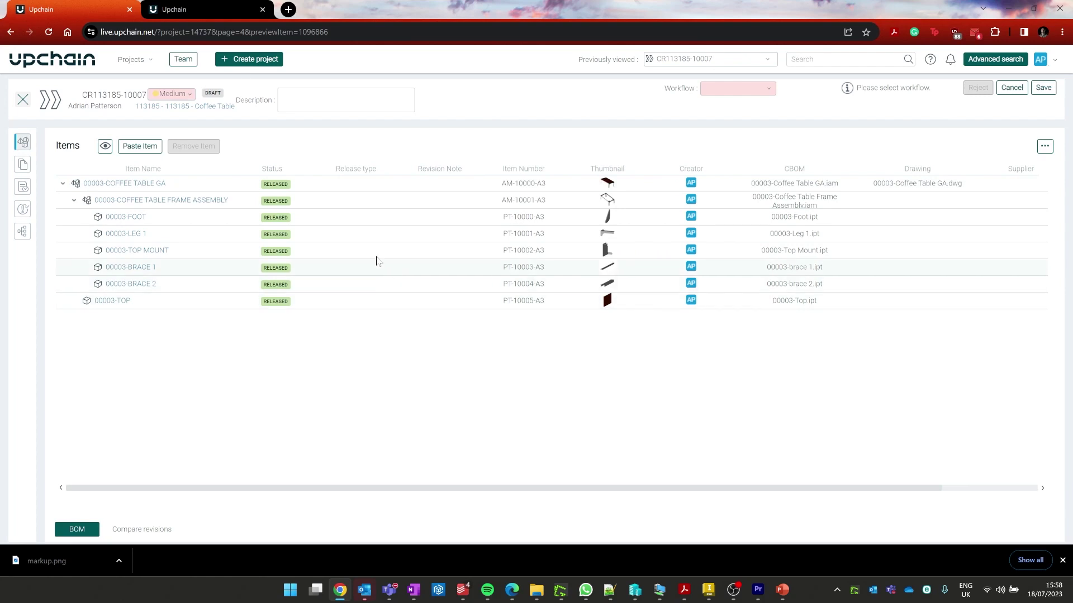
# - Set the change request's priority to Medium and assign it the ECR Workflow (288)
pyautogui.click(189, 95)
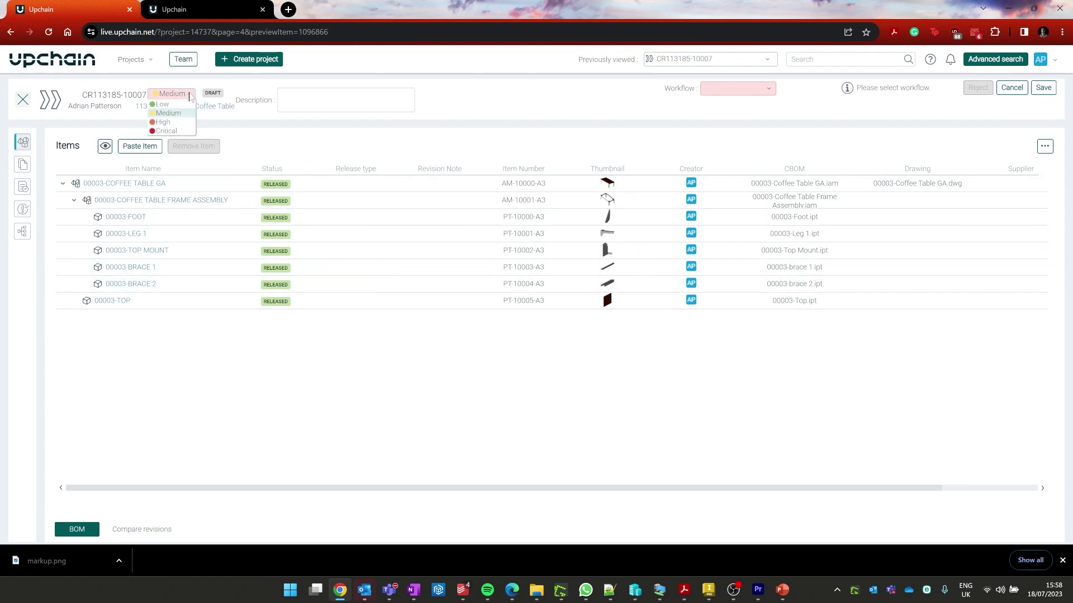
pyautogui.click(175, 114)
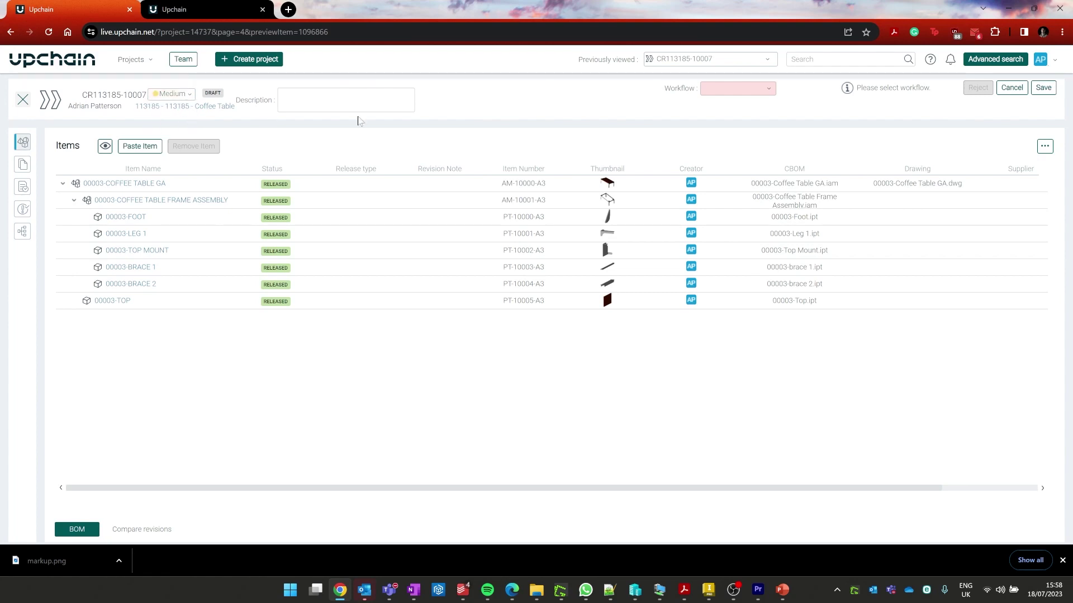
pyautogui.click(770, 91)
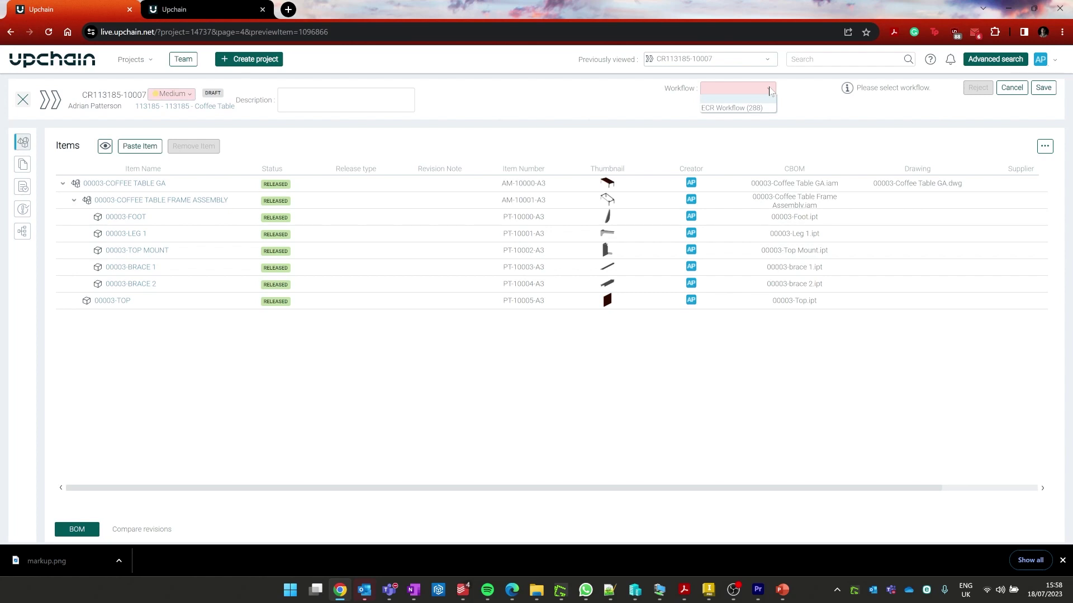
pyautogui.click(717, 109)
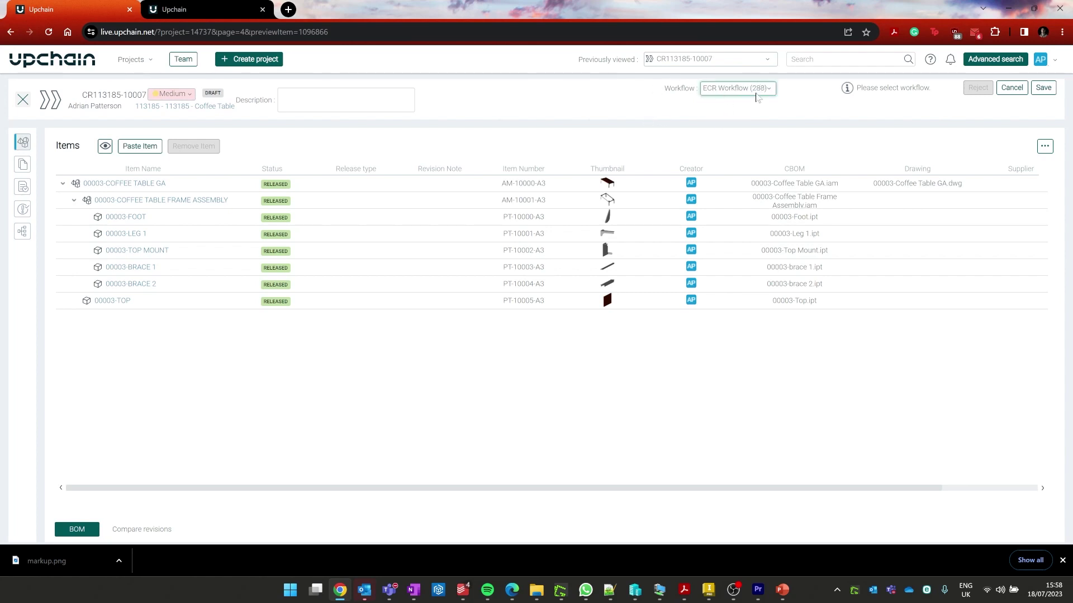
# - Describe the change request as "Change Bolts to Bolt XYZ for Aesthetic purposes"
pyautogui.click(347, 100)
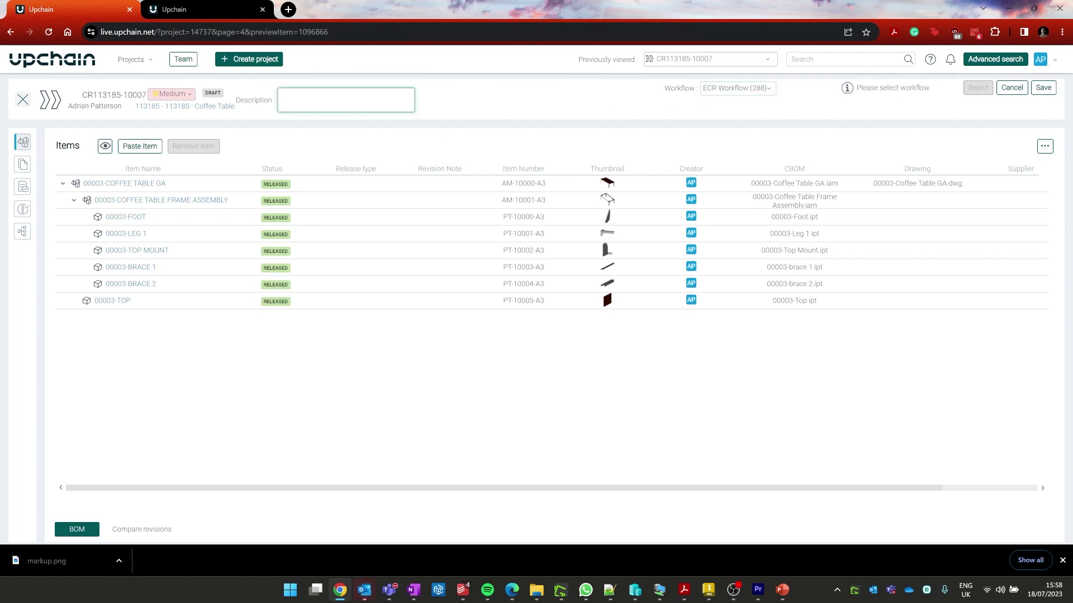
pyautogui.write('Change Bolts to Bol')
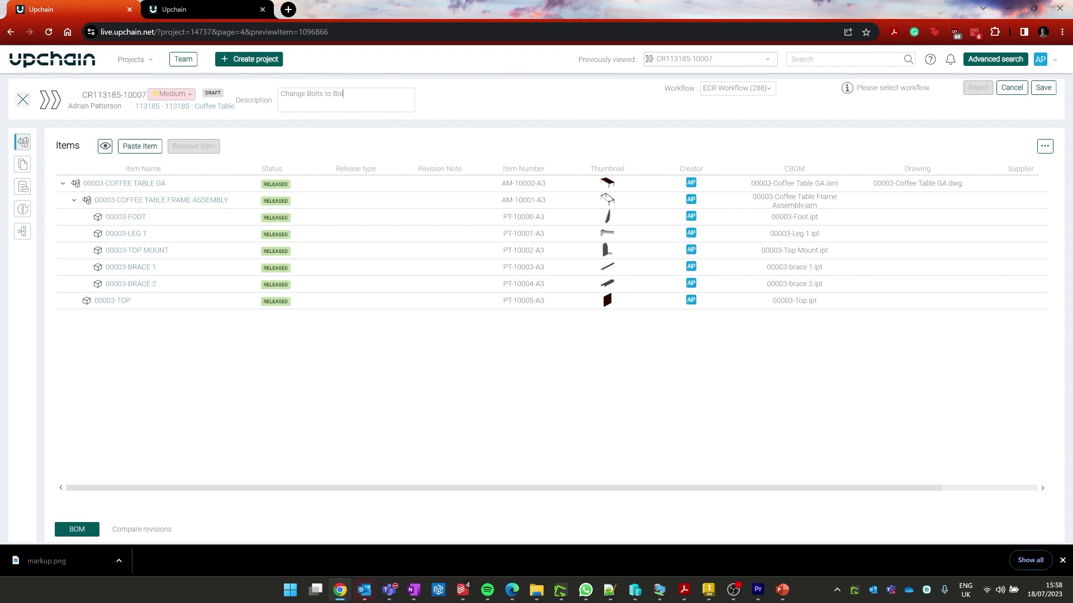
pyautogui.write('t XYZ for')
pyautogui.write(' Aeth')
pyautogui.write('the')
pyautogui.write('tic purposes')
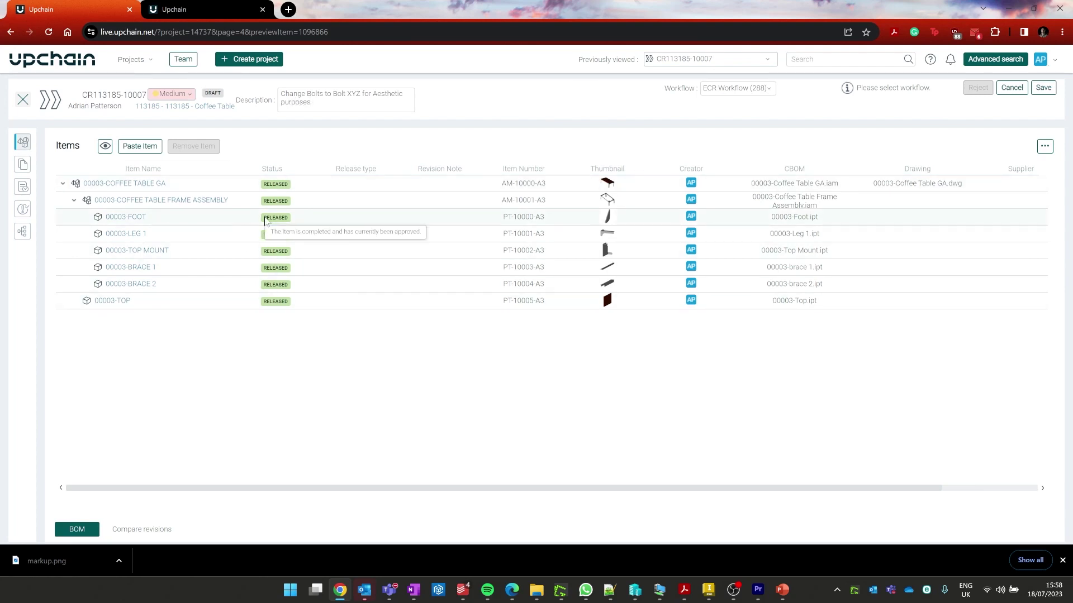
pyautogui.click(1042, 90)
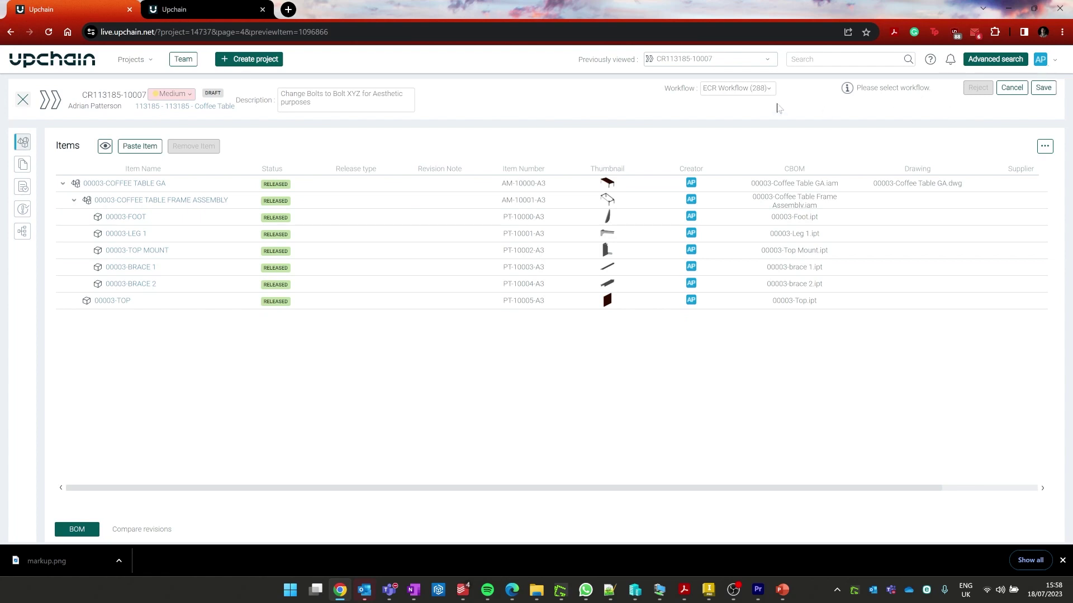
# - Add markup.png from the Resource Images folder to the change request's General documents
pyautogui.click(23, 164)
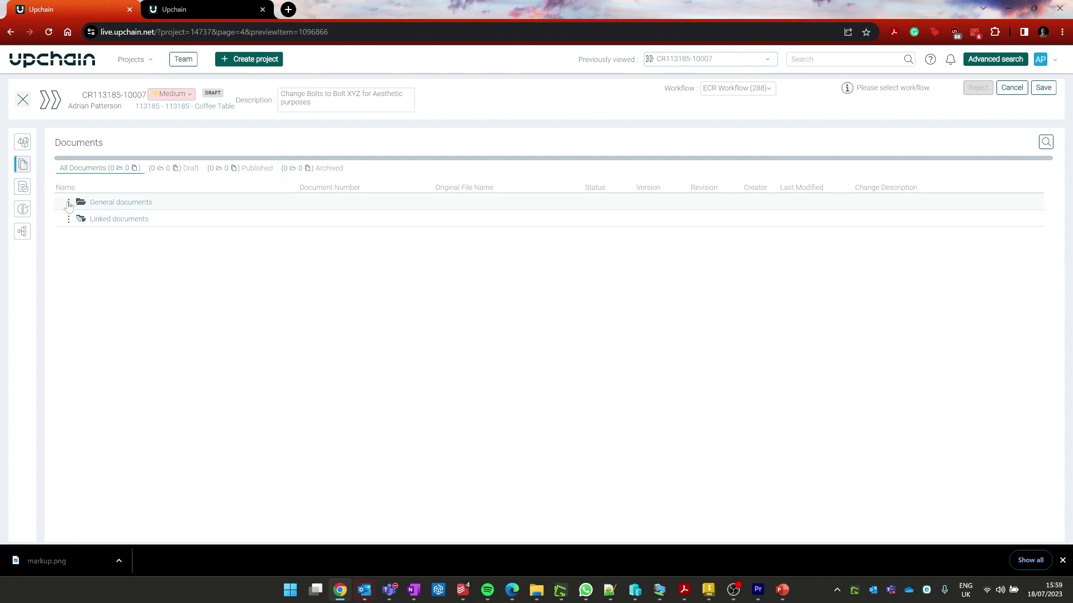
pyautogui.click(69, 202)
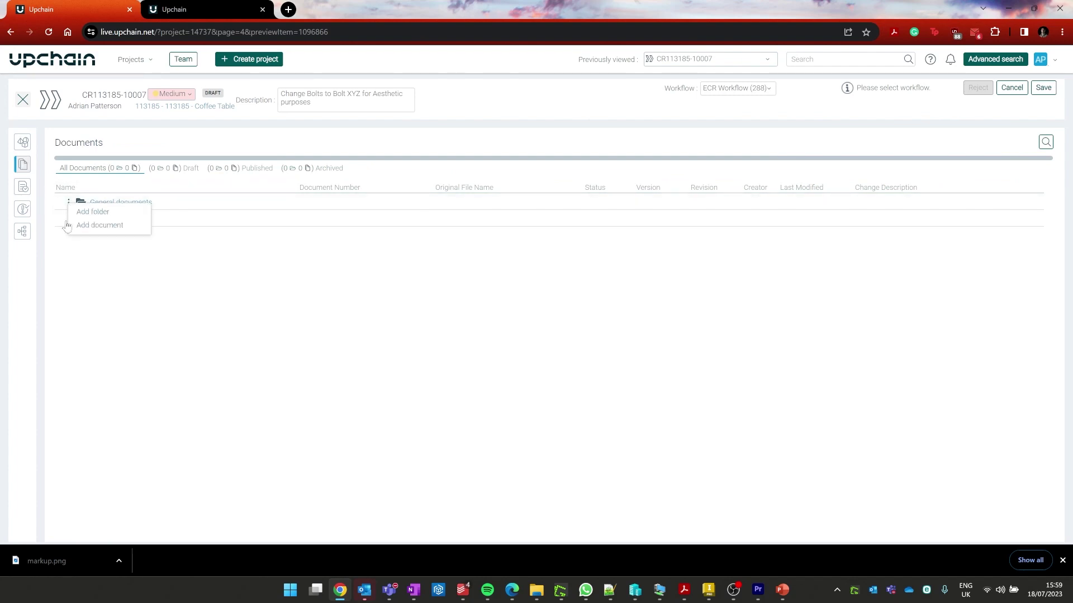
pyautogui.click(98, 225)
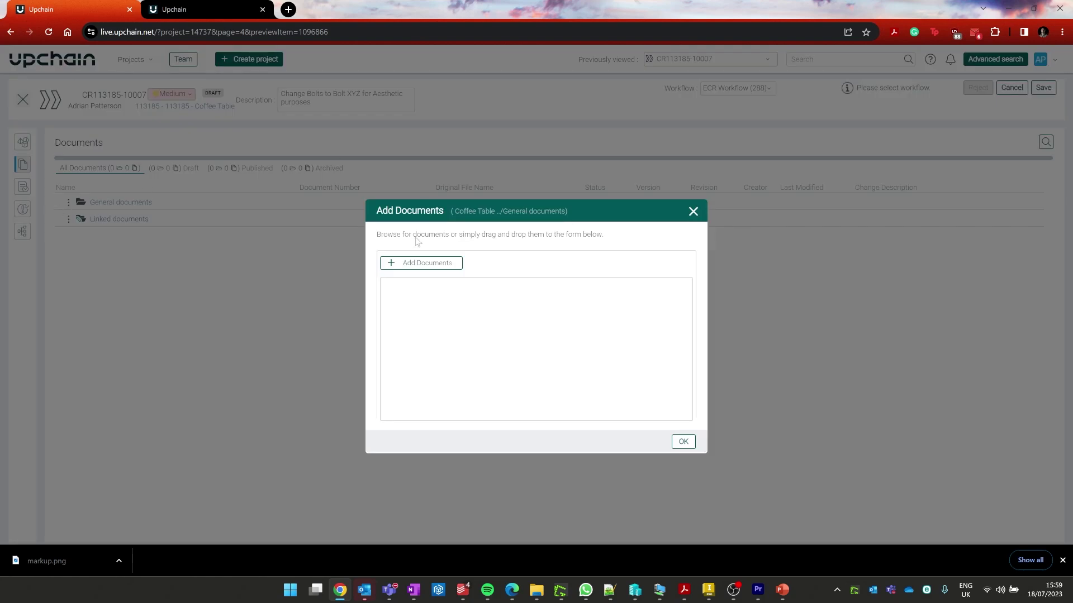
pyautogui.click(422, 263)
pyautogui.scroll(-5, 381, 245)
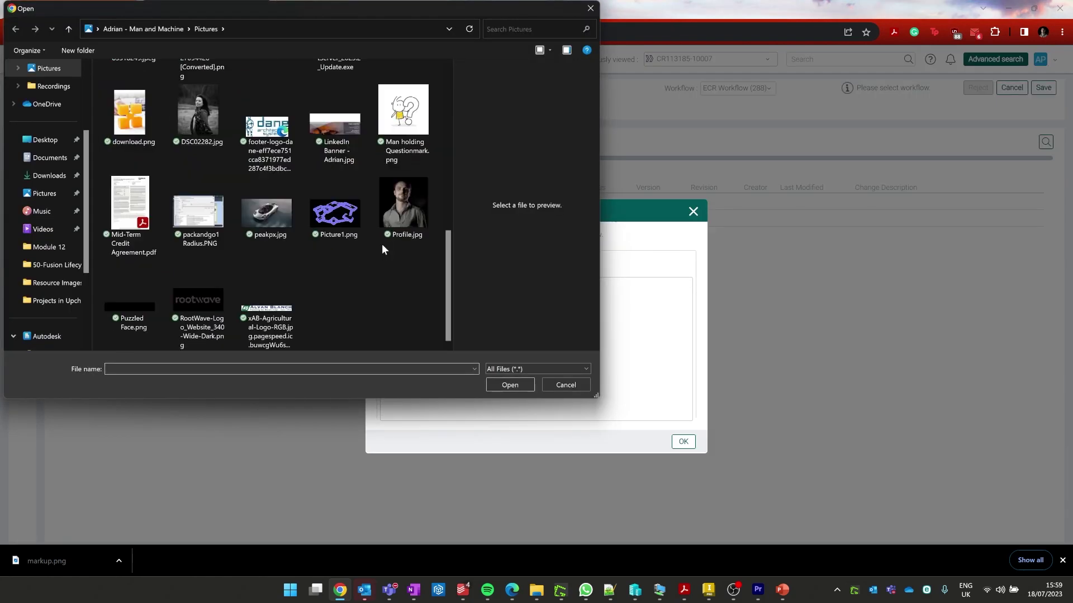
pyautogui.click(54, 283)
pyautogui.click(344, 95)
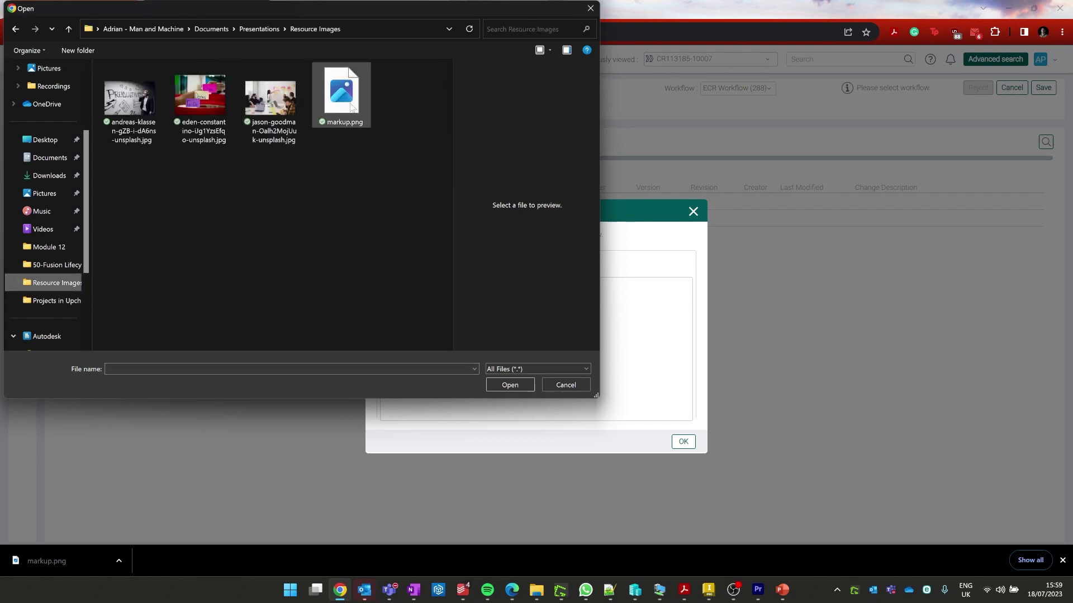
pyautogui.doubleClick(350, 106)
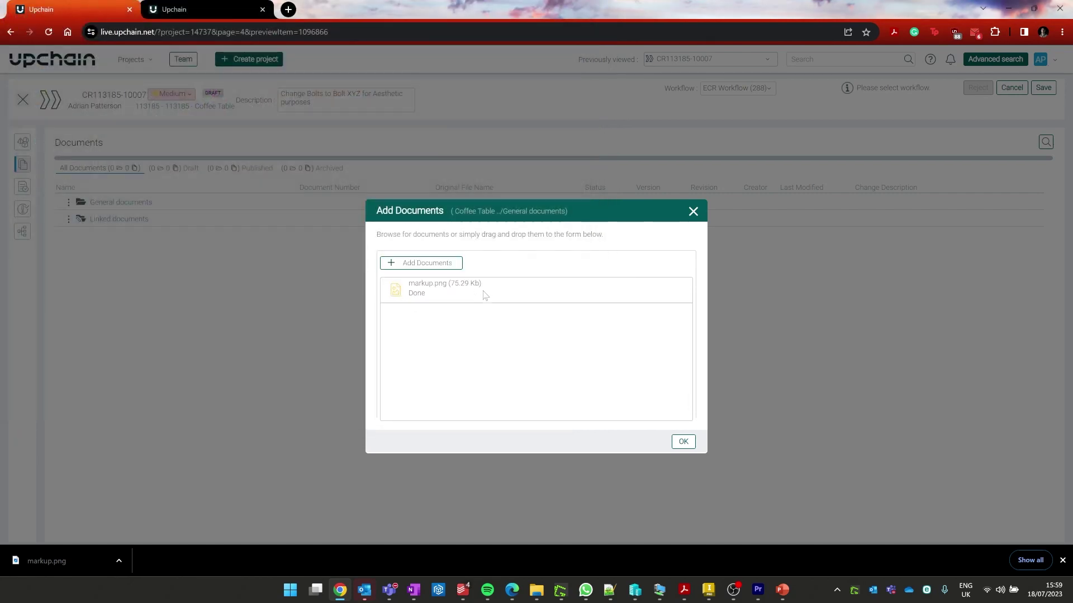
pyautogui.click(683, 442)
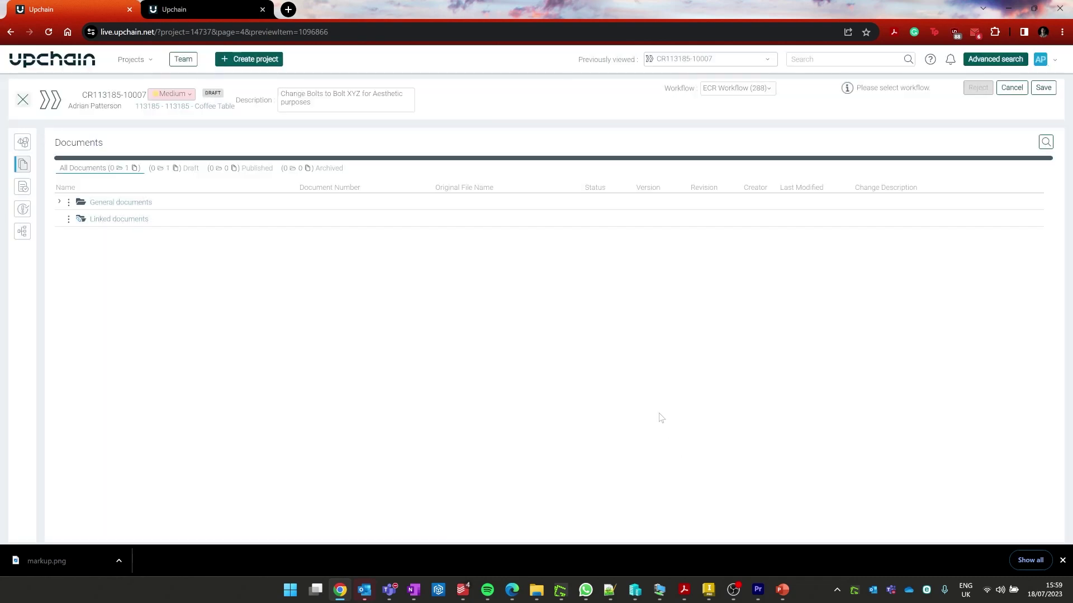
# - Preview the added markup.png with its details, and check the change request's activities and relationships
pyautogui.click(60, 202)
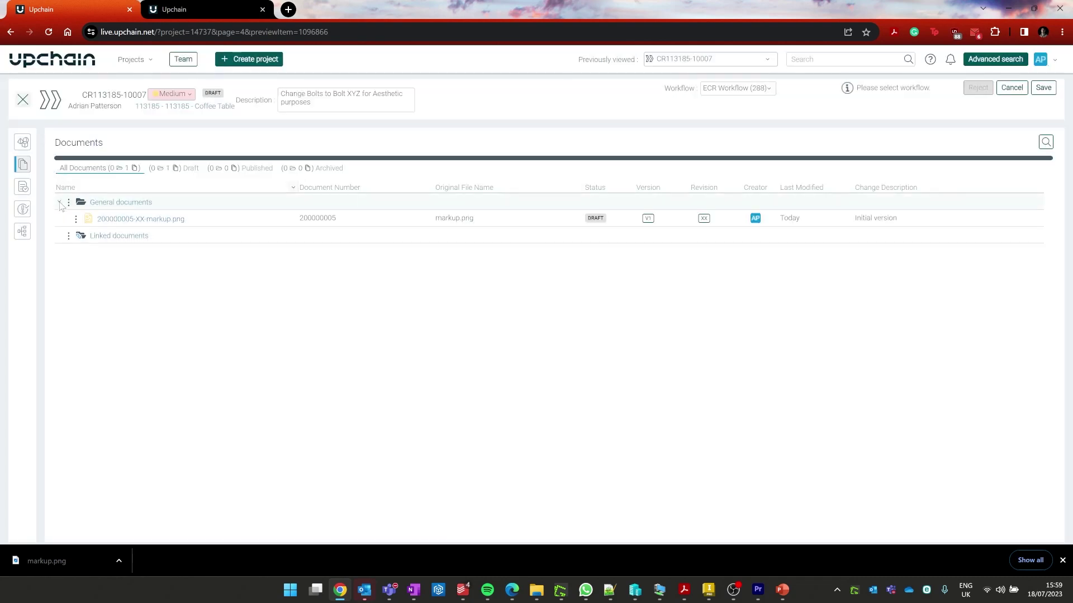
pyautogui.click(144, 221)
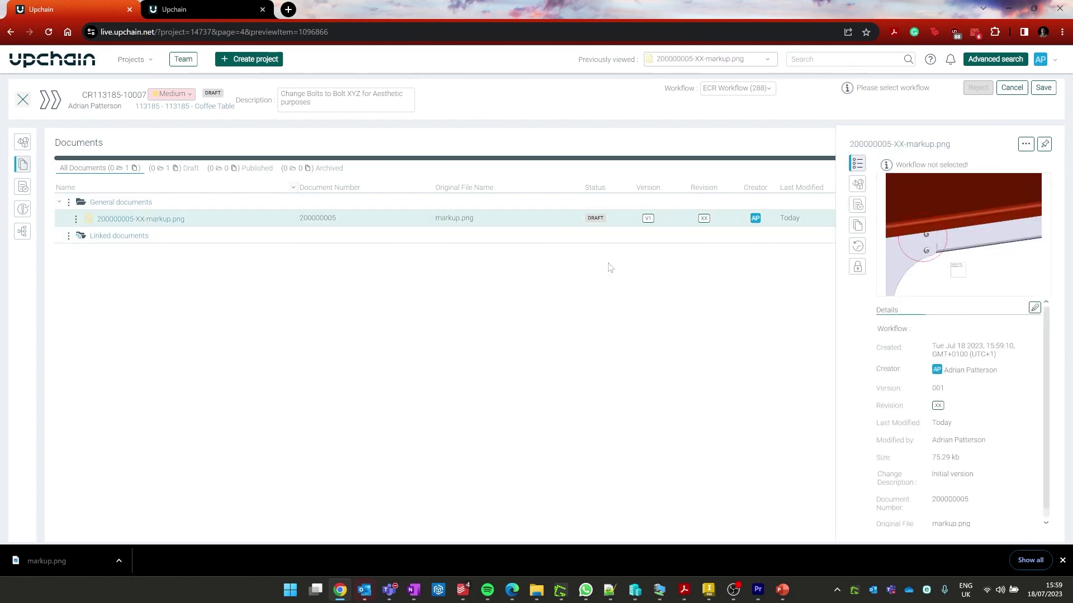
pyautogui.click(22, 187)
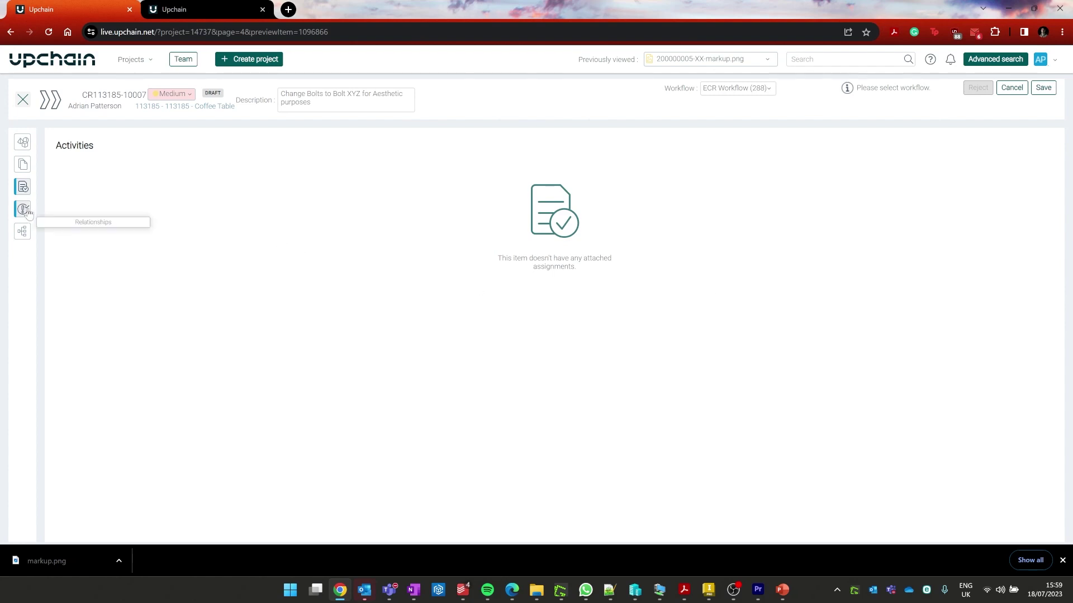
pyautogui.click(23, 209)
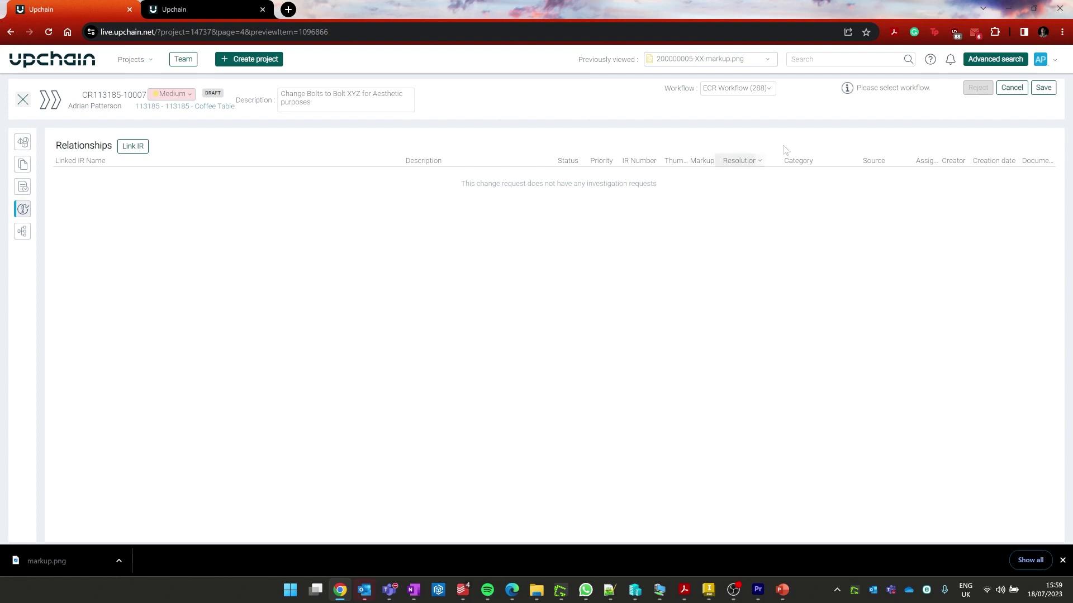
# - Save the change request, check its workflow actions and documents, and start the workflow
pyautogui.click(1041, 89)
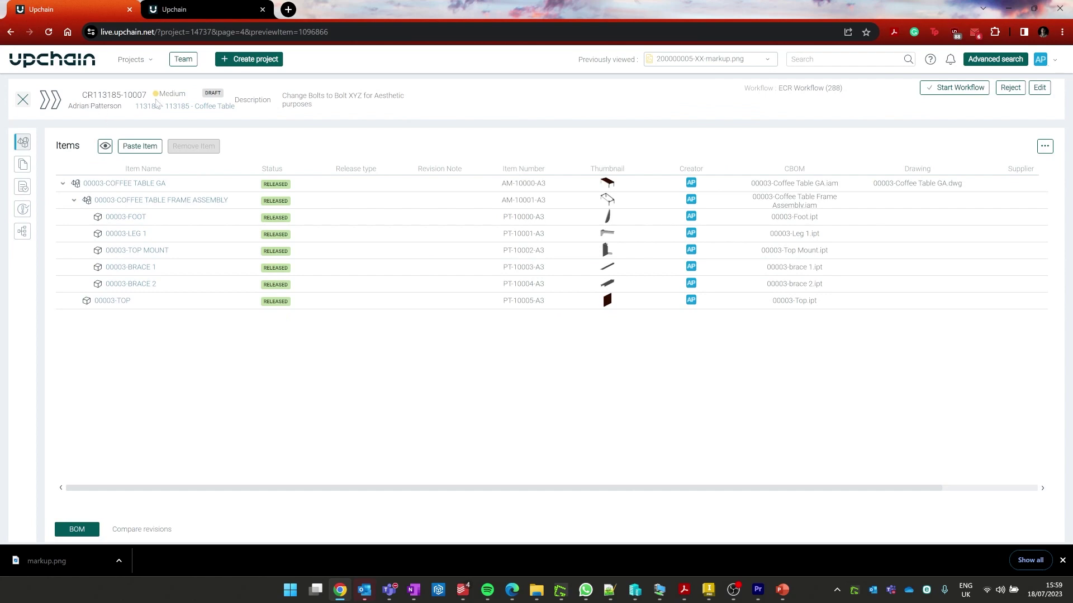
pyautogui.click(23, 231)
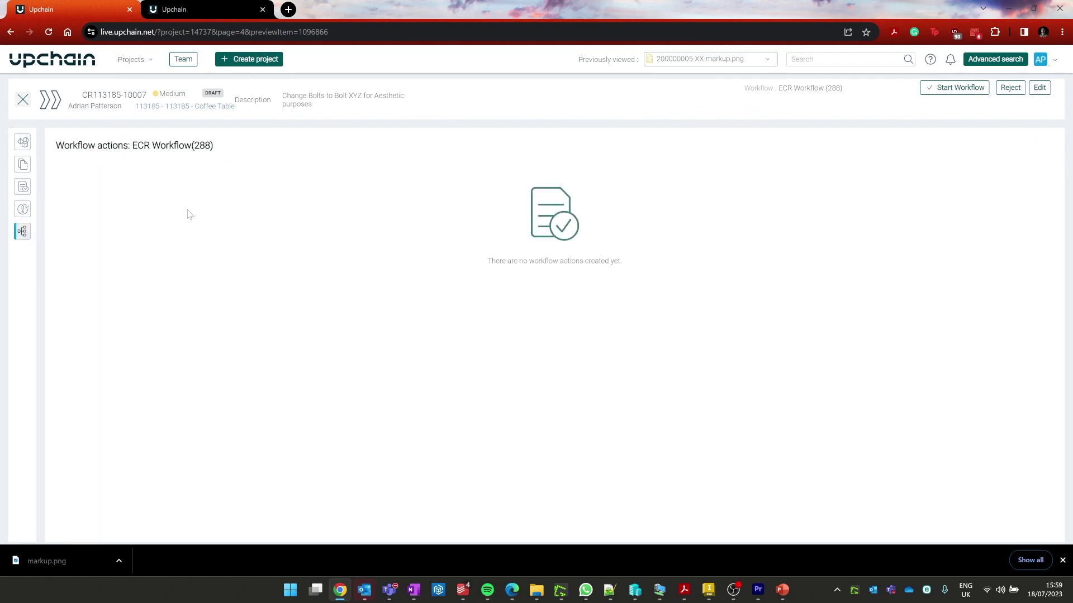
pyautogui.click(22, 164)
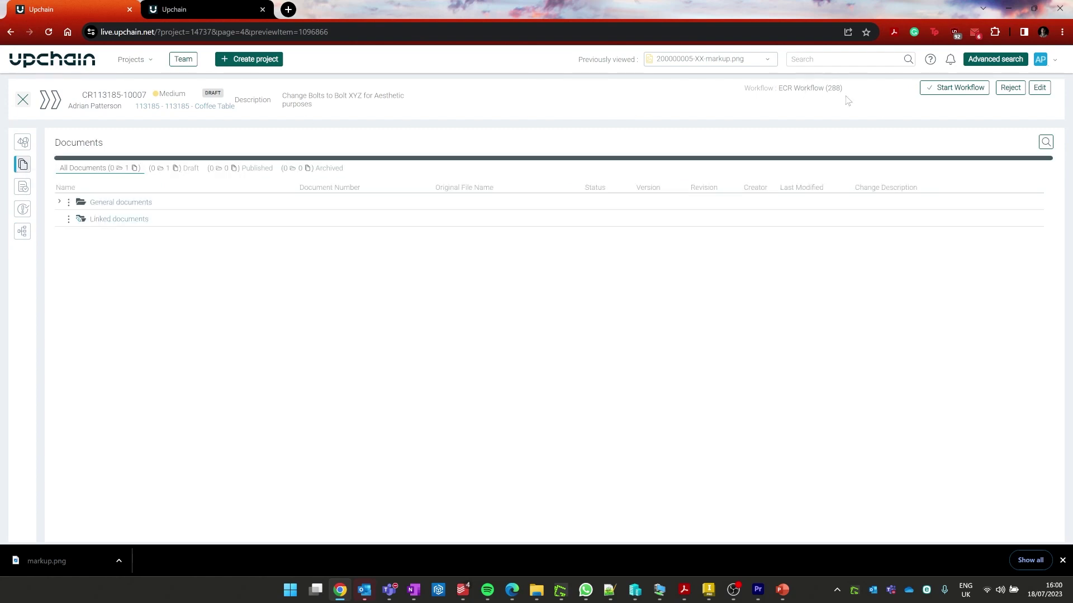
pyautogui.click(980, 89)
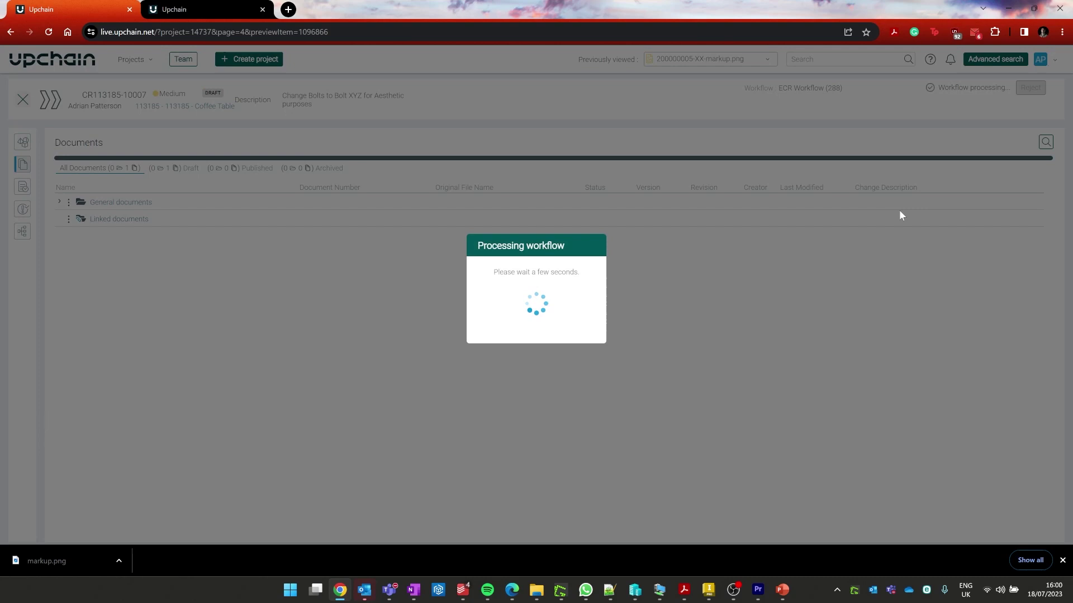